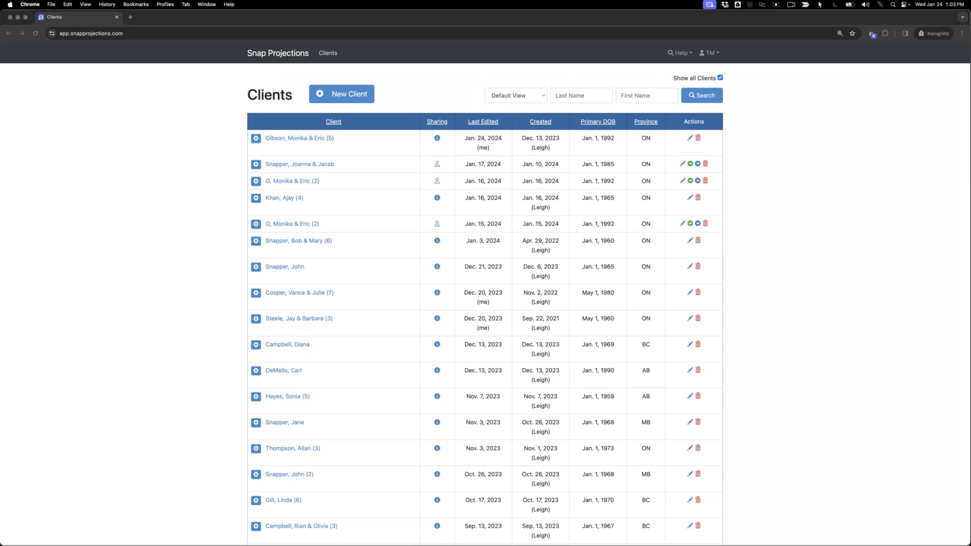
- Switch to Preview and show the "Jan 24'24 Q&A session sample Case Study" document as a full-screen slideshow
key("super+Tab")
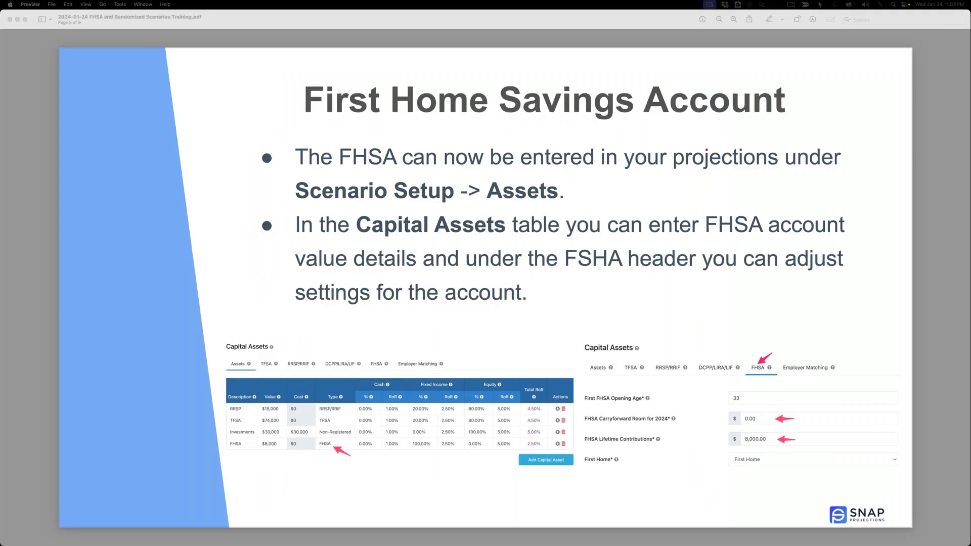
left_click_drag(353, 74, 319, 23)
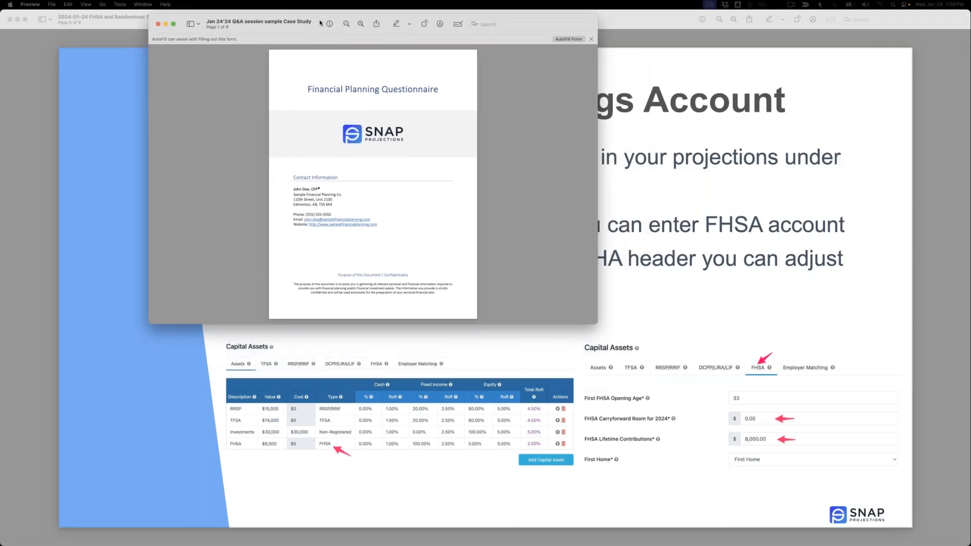
double_click(320, 24)
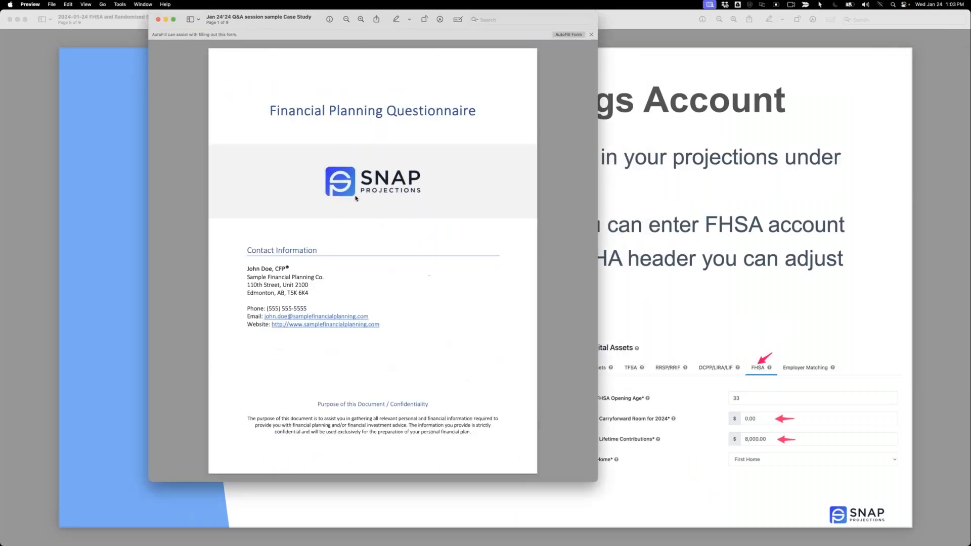
left_click(145, 5)
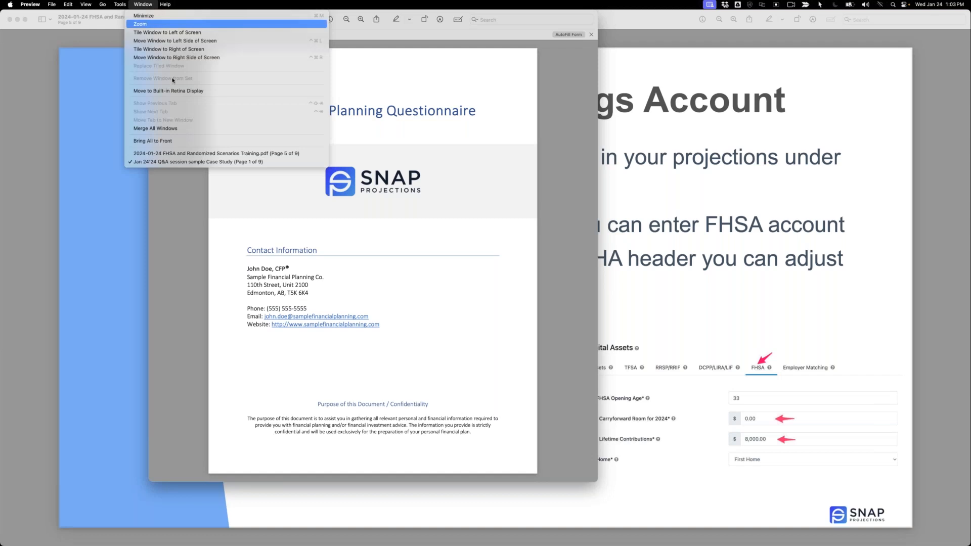
left_click(157, 4)
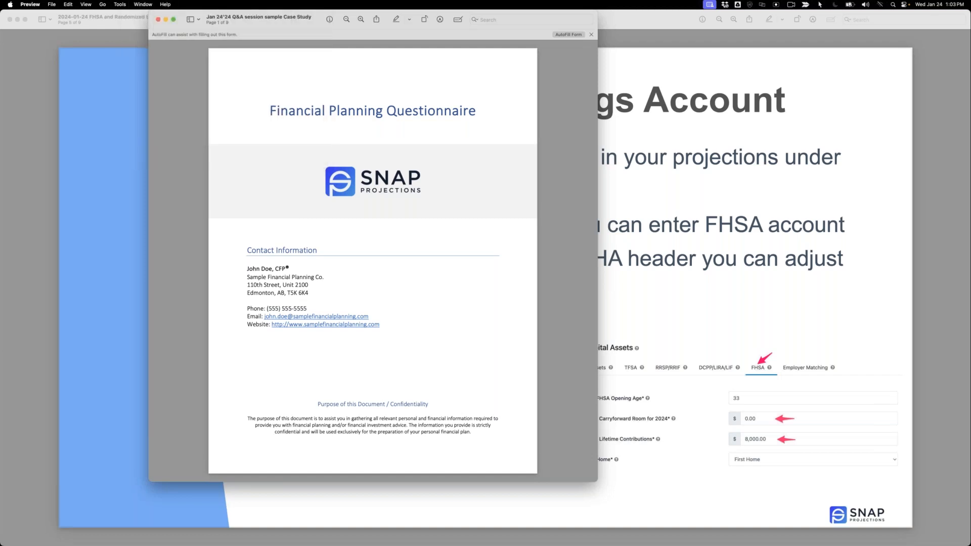
key("shift+super+f")
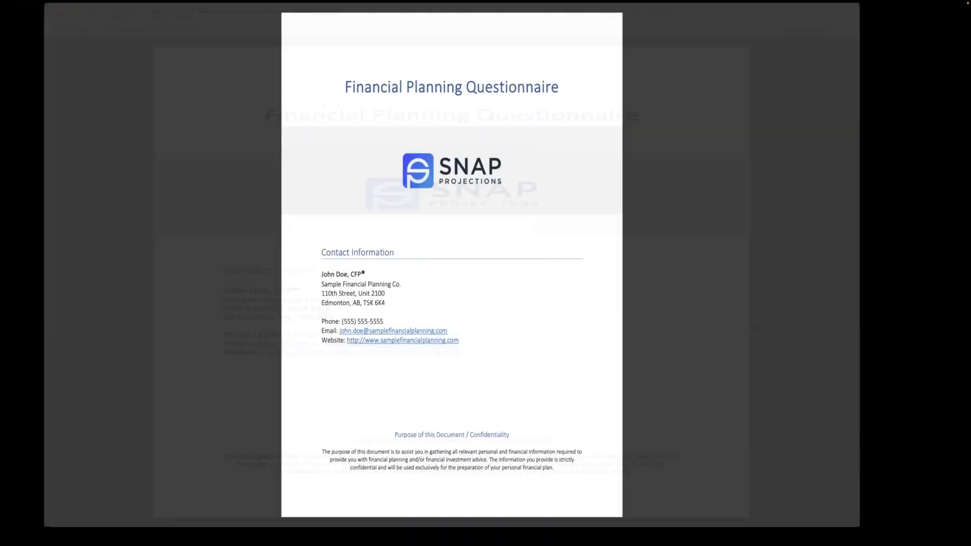
- Review the questionnaire's personal information, financial goals, incomes, pensions, government benefits, assets and debts through to the Notes page
scroll(359, 223, "down", 1)
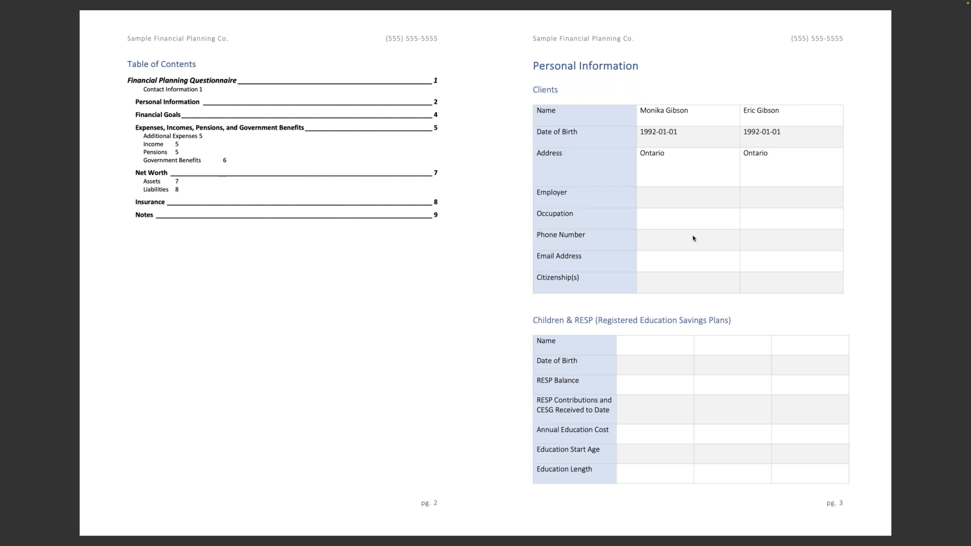
scroll(693, 238, "down", 1)
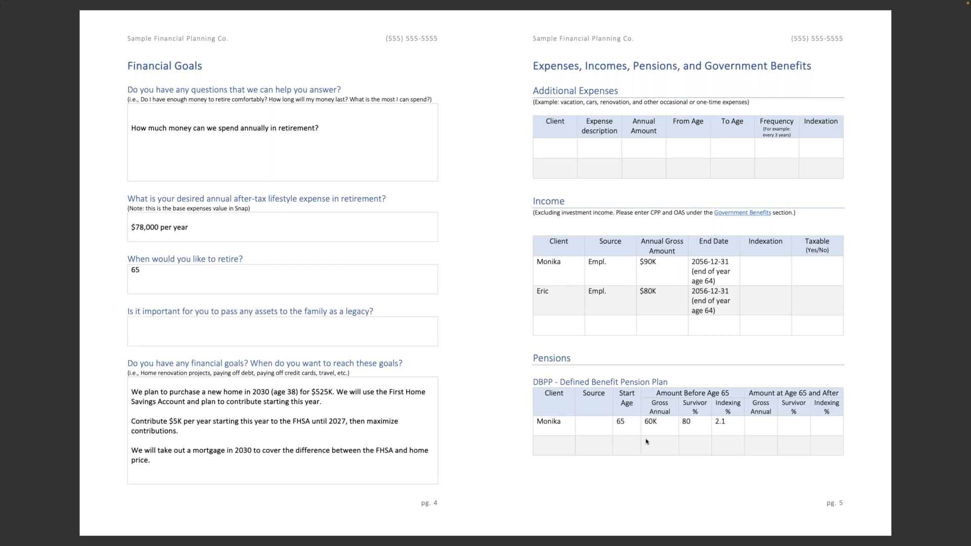
scroll(646, 439, "down", 2)
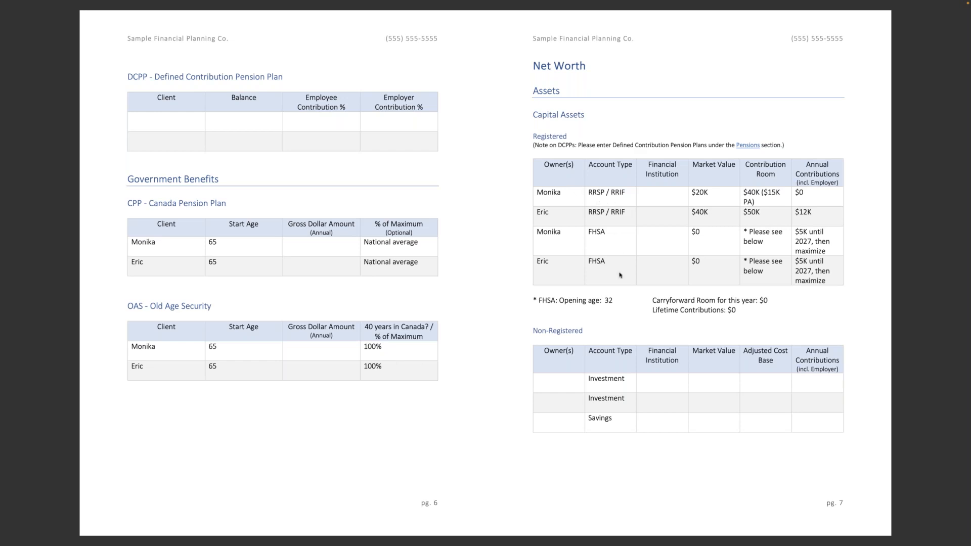
key("Right")
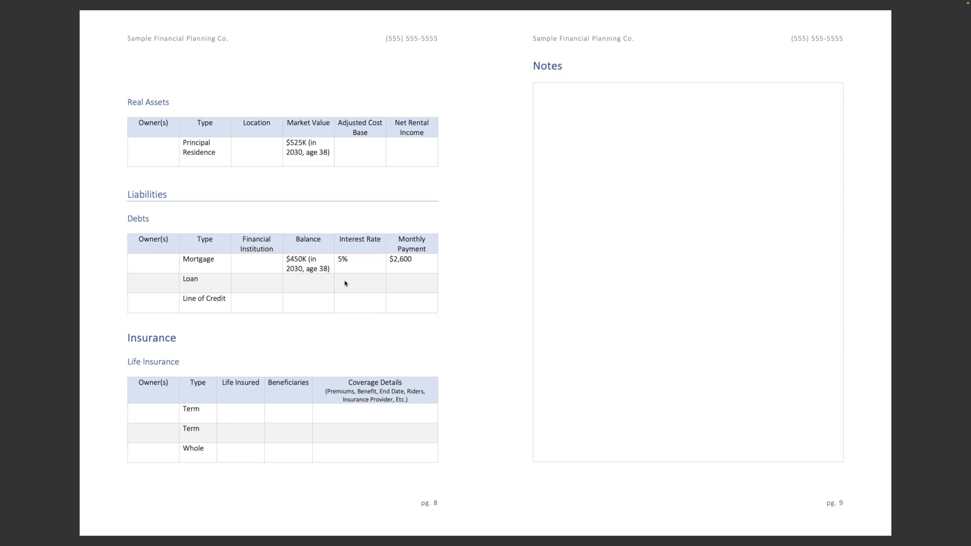
- End the slideshow, minimize the case study and return to the Snap Projections client list in a full-screen browser
key("Escape")
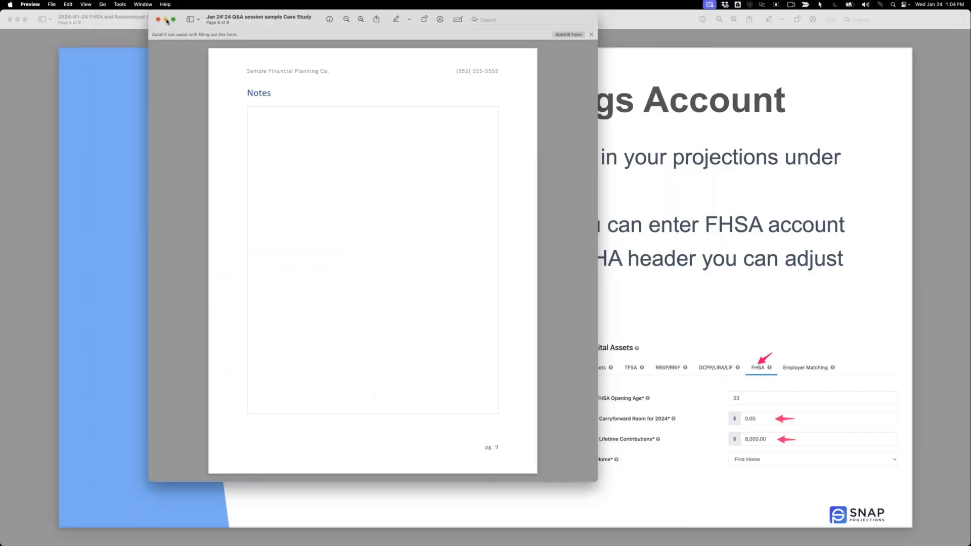
left_click(166, 20)
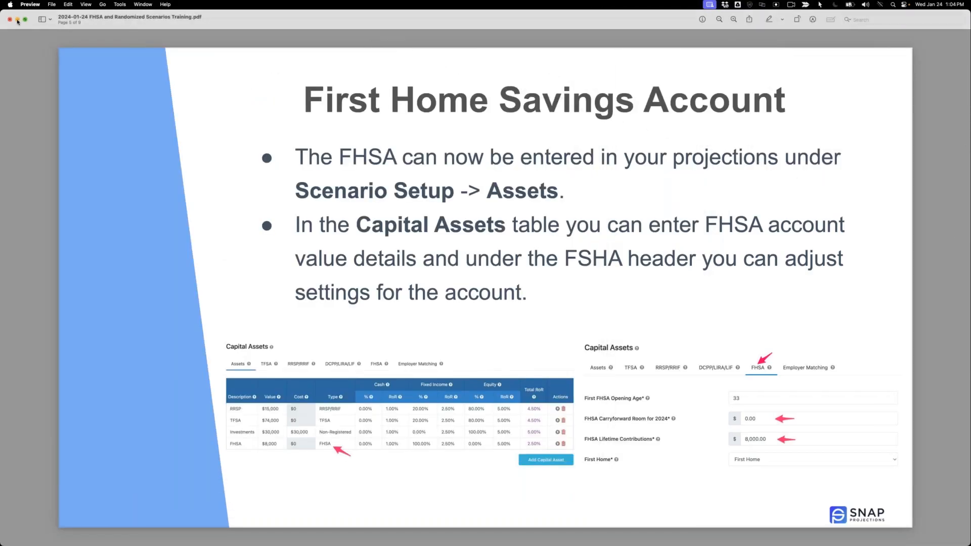
left_click_drag(162, 18, 162, 51)
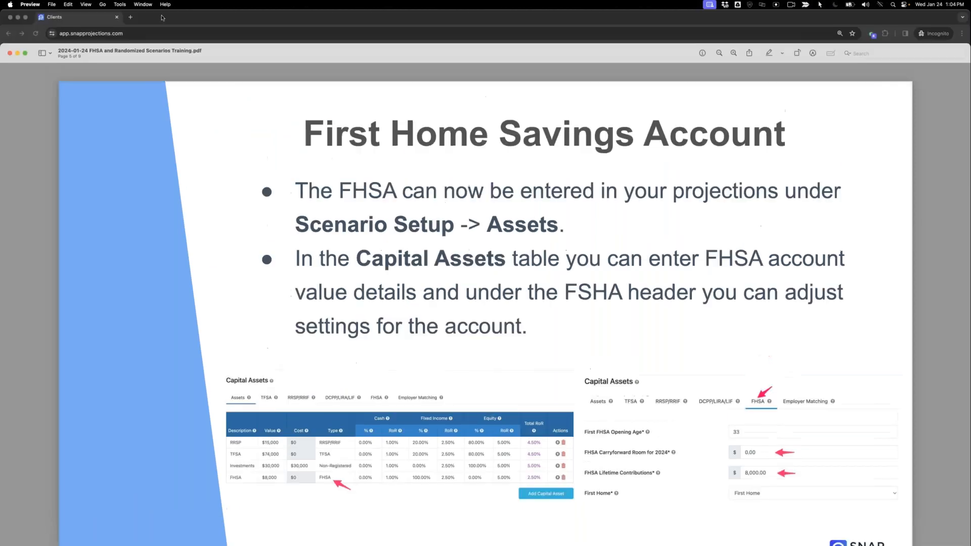
left_click(162, 17)
left_click(25, 18)
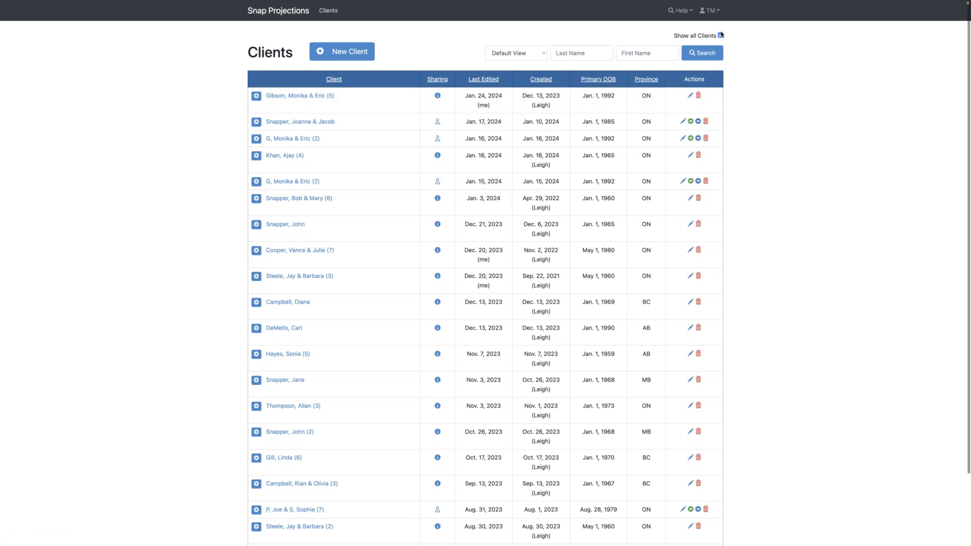
- Turn off Show all Clients and start a new client
left_click(721, 35)
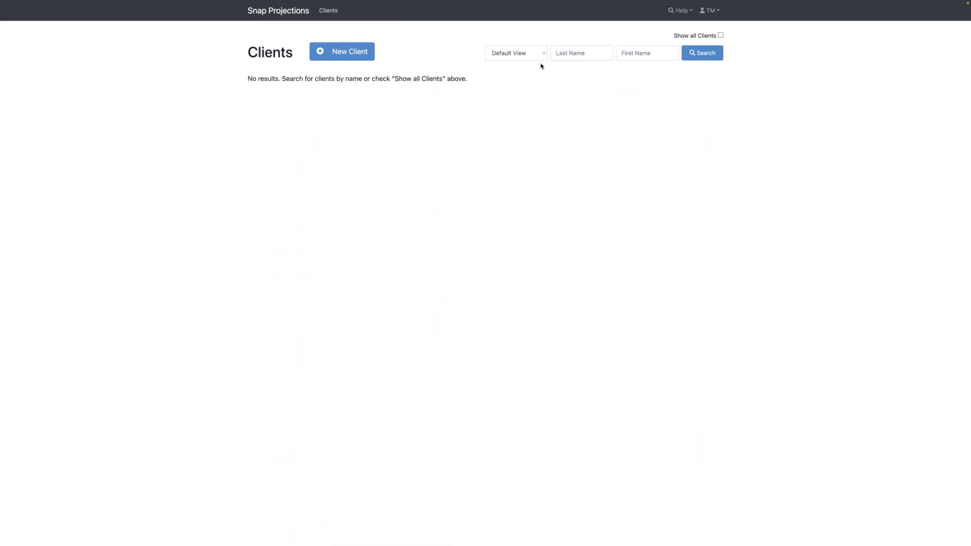
left_click(585, 57)
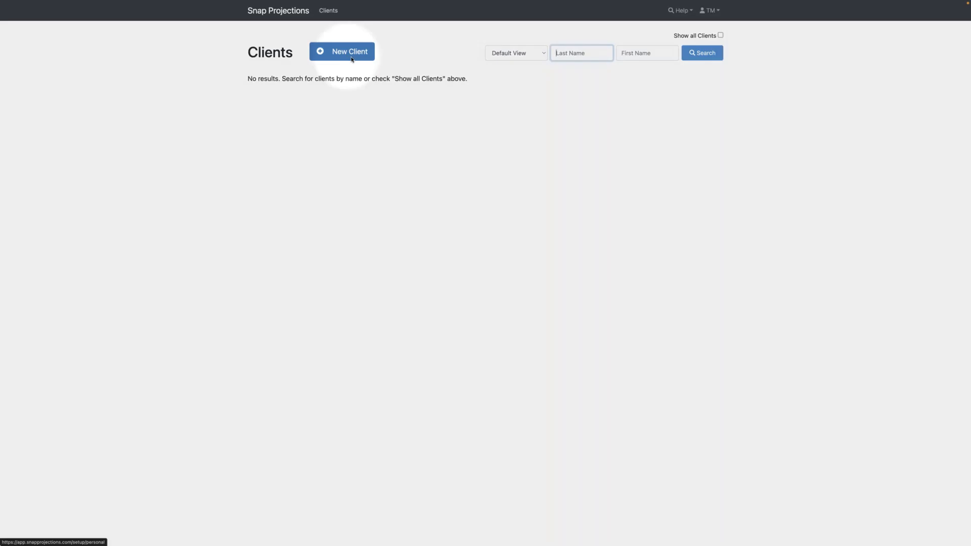
left_click(348, 57)
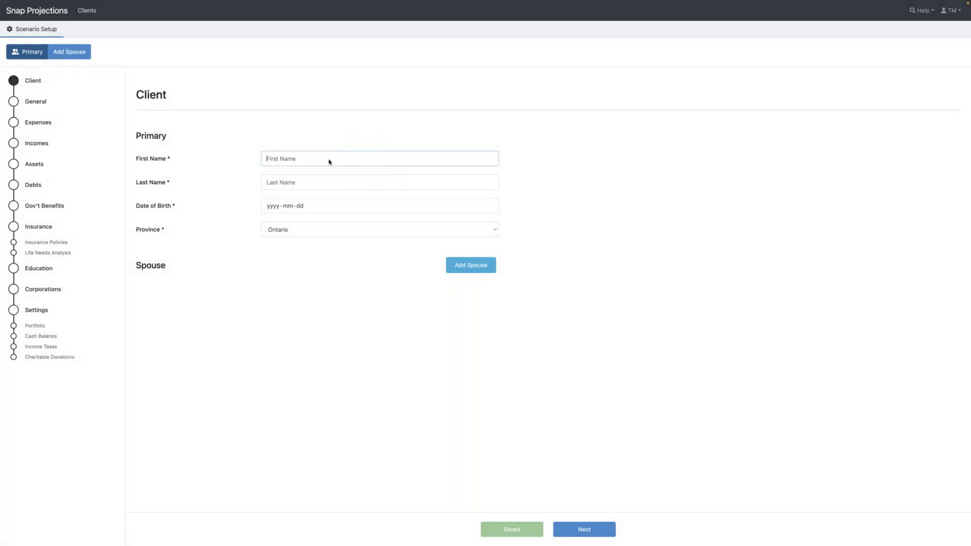
- Enter the primary client's first name, last name and date of birth
type("Monika")
key("Tab")
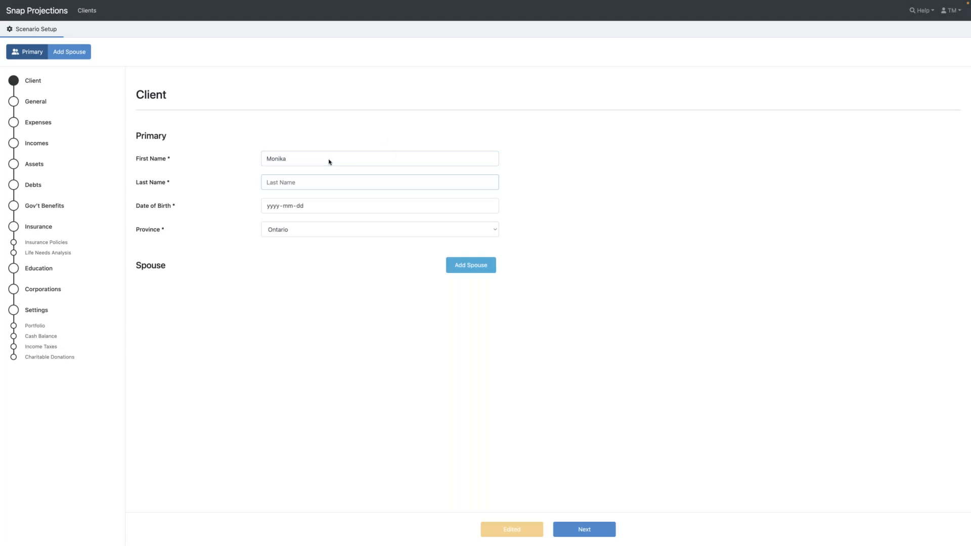
type("Gibson")
key("Tab")
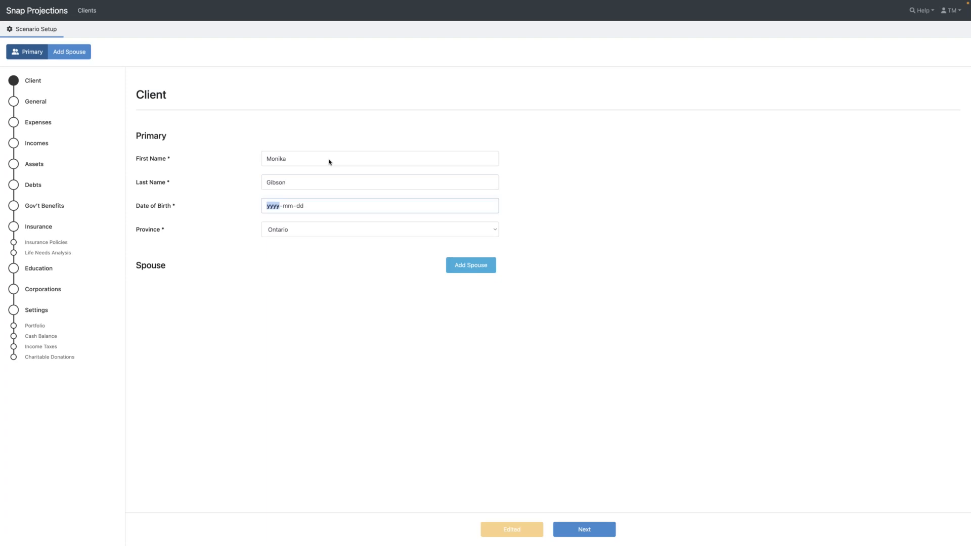
type("1992-01-01")
- Add a spouse with the first name, last name and date of birth from the questionnaire
left_click(475, 262)
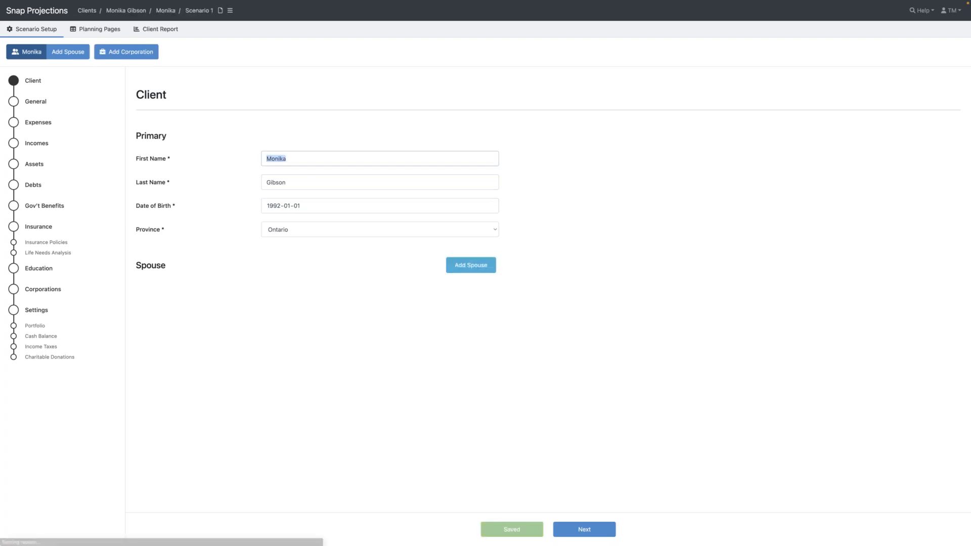
left_click(329, 285)
type("El")
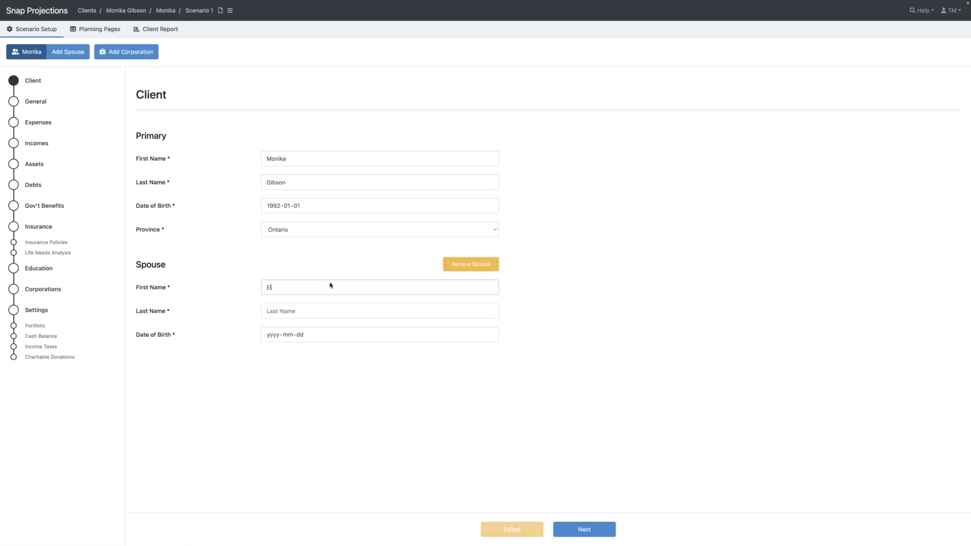
key("Tab")
type("Giibson")
key("Tab")
type("1992-")
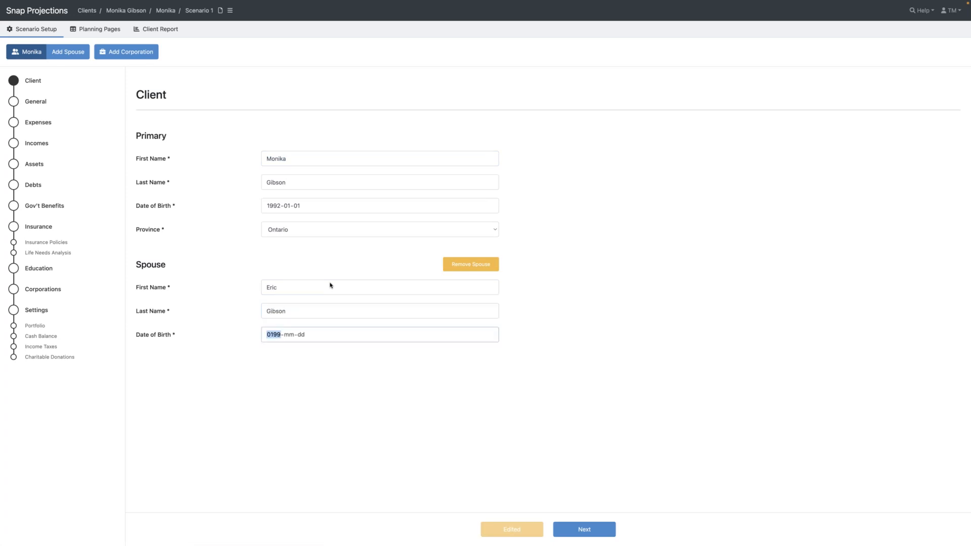
type("01-01")
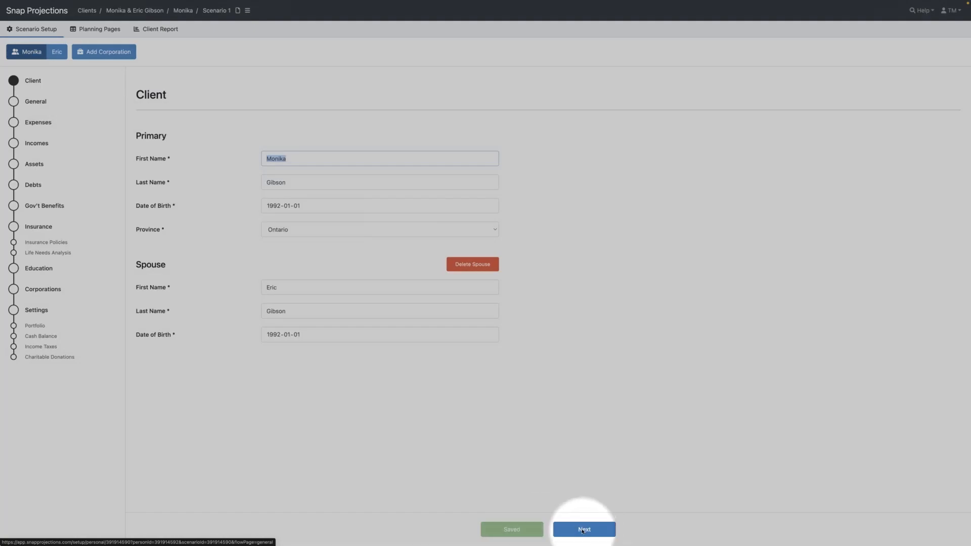
- Continue to the General settings and read the explanation of the Projection Assumption Guidelines
left_click(582, 530)
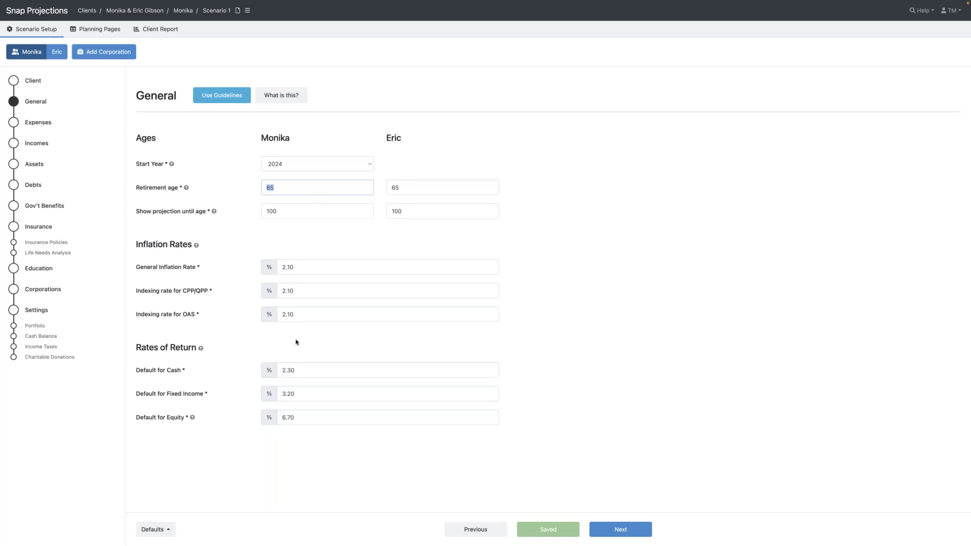
left_click(233, 100)
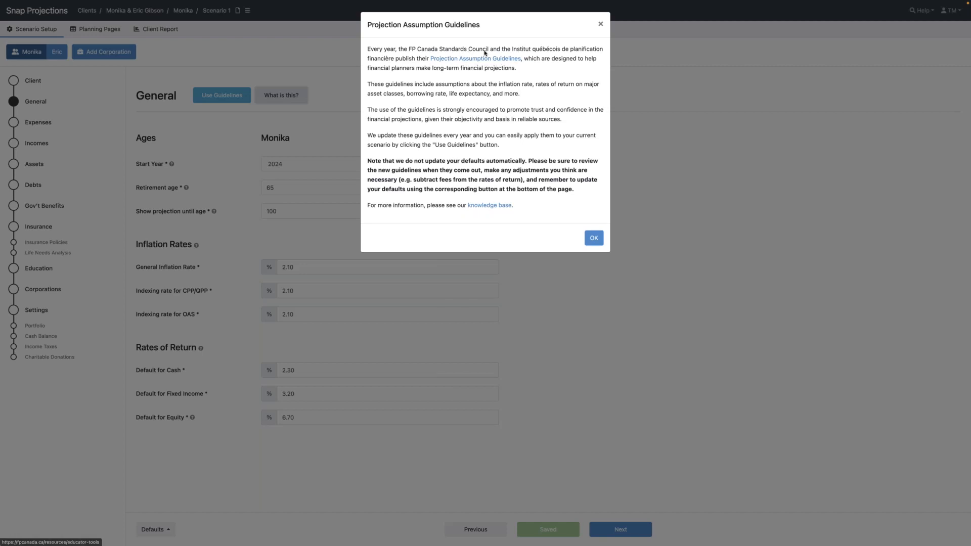
left_click(600, 25)
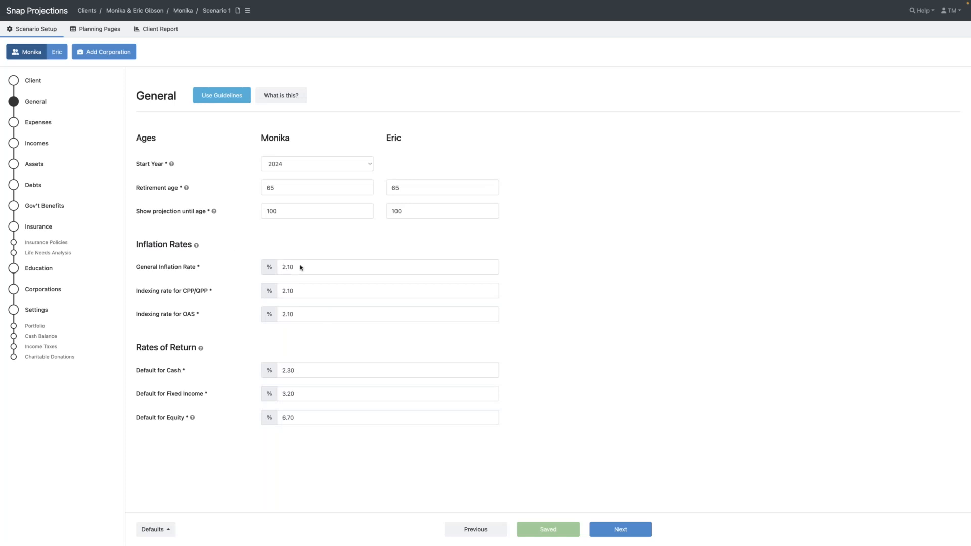
- Set the default rates of return to 1% for cash, 2% for fixed income and 5% for equity, and look over the Defaults options
left_click(305, 372)
type("1")
key("Tab")
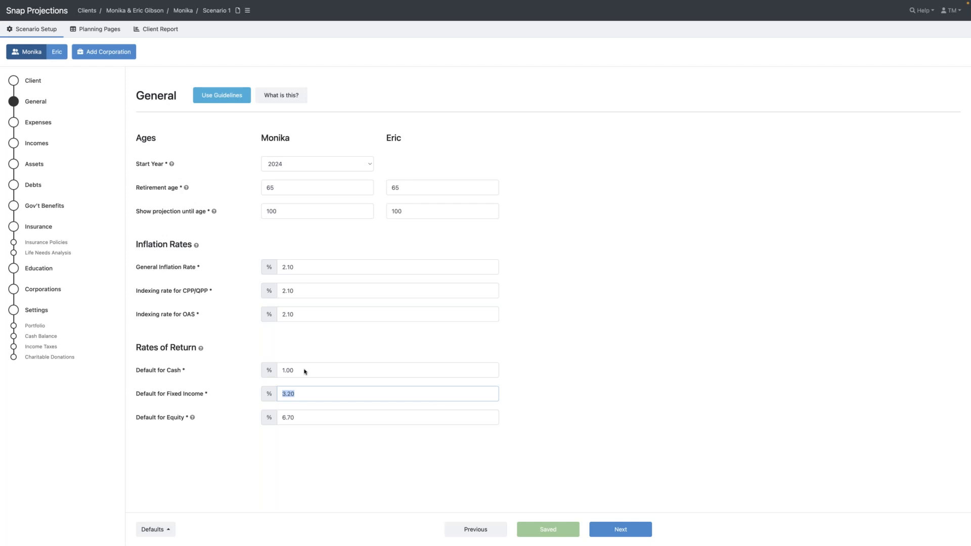
type("2")
key("Tab")
type("5")
key("Tab")
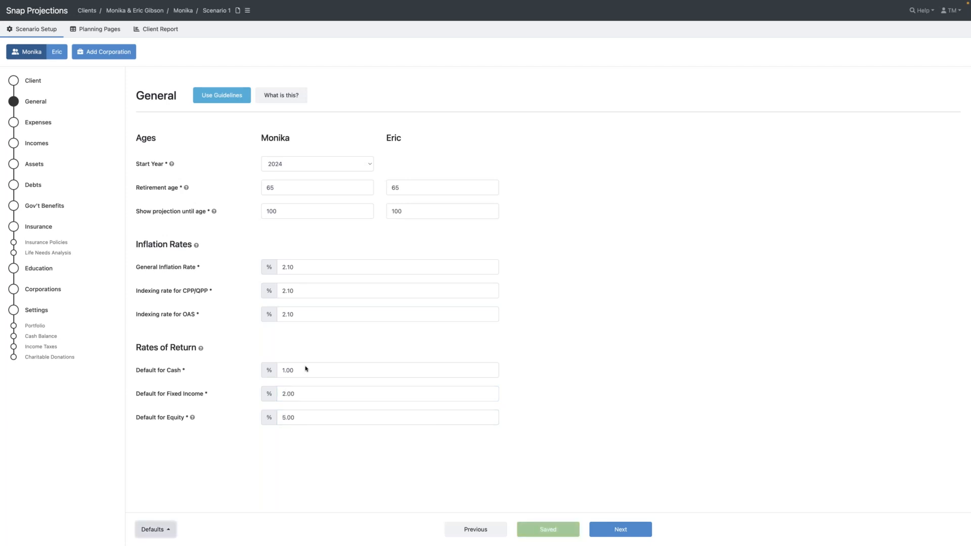
left_click(157, 525)
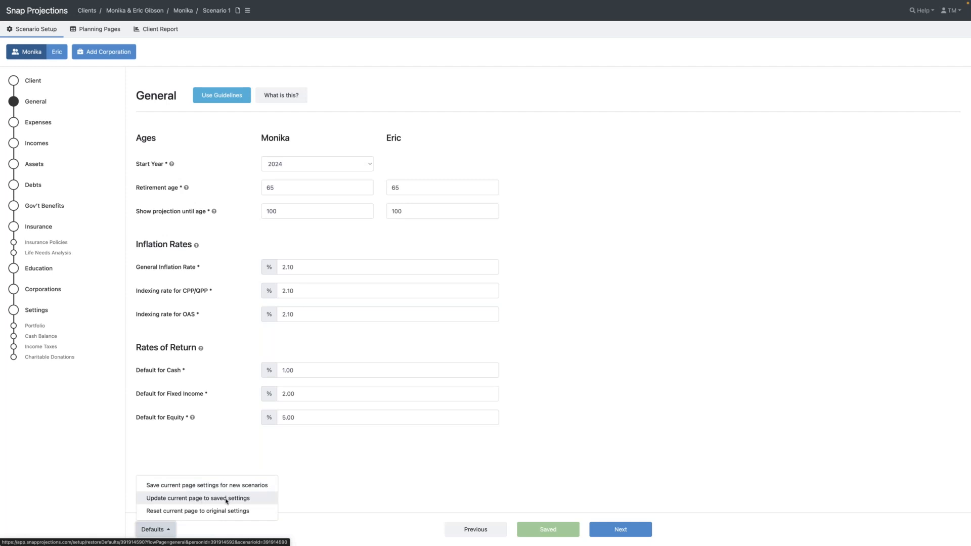
left_click(661, 520)
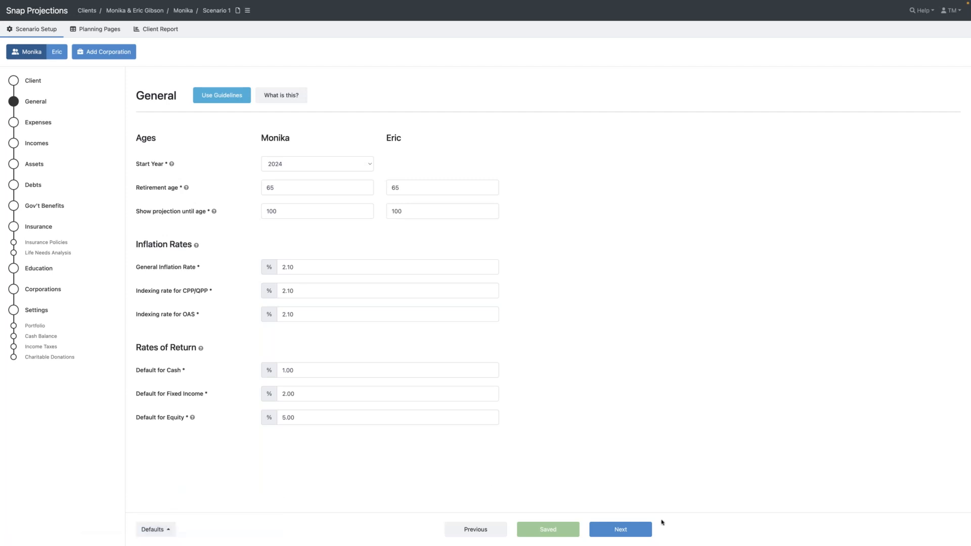
- Continue to Expenses and set the combined base expenses amount to $78,000
left_click(636, 523)
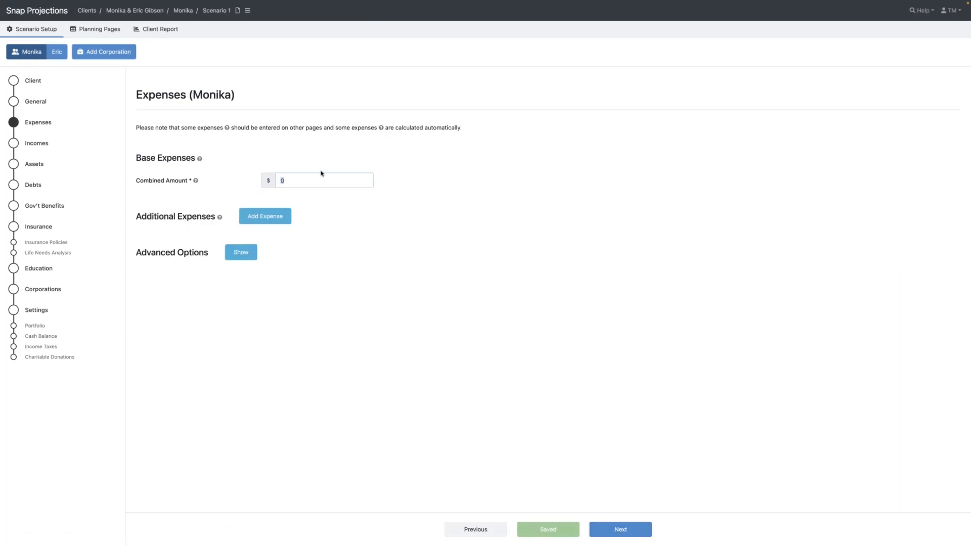
left_click(314, 181)
key("BackSpace")
type("78000")
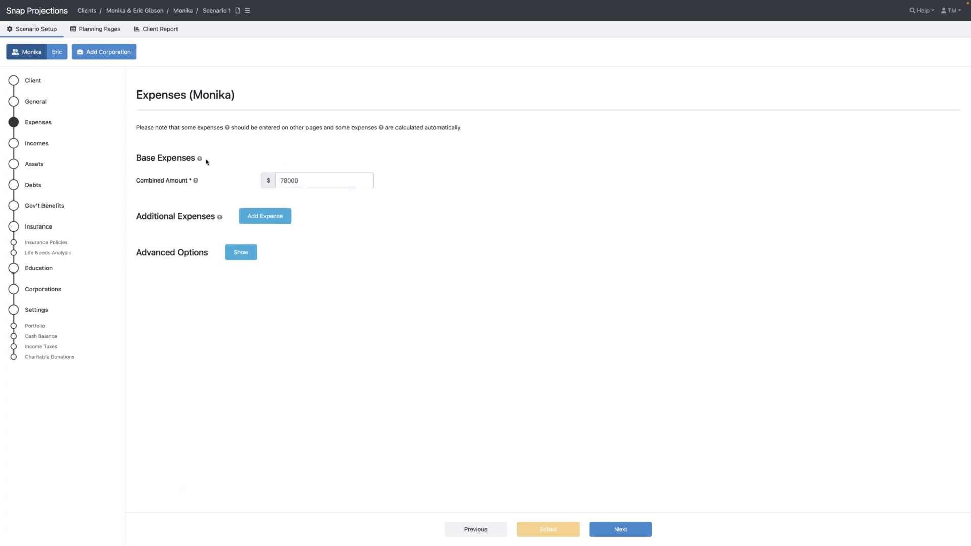
mouse_move(195, 182)
mouse_move(219, 218)
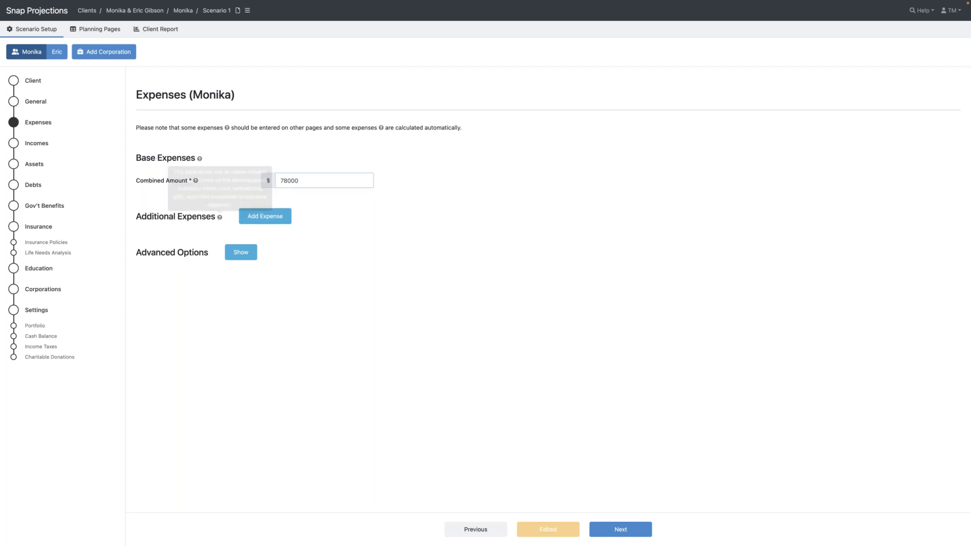
- Continue to Incomes and set the first client's employment income to $90,000, indexed to general inflation
left_click(43, 145)
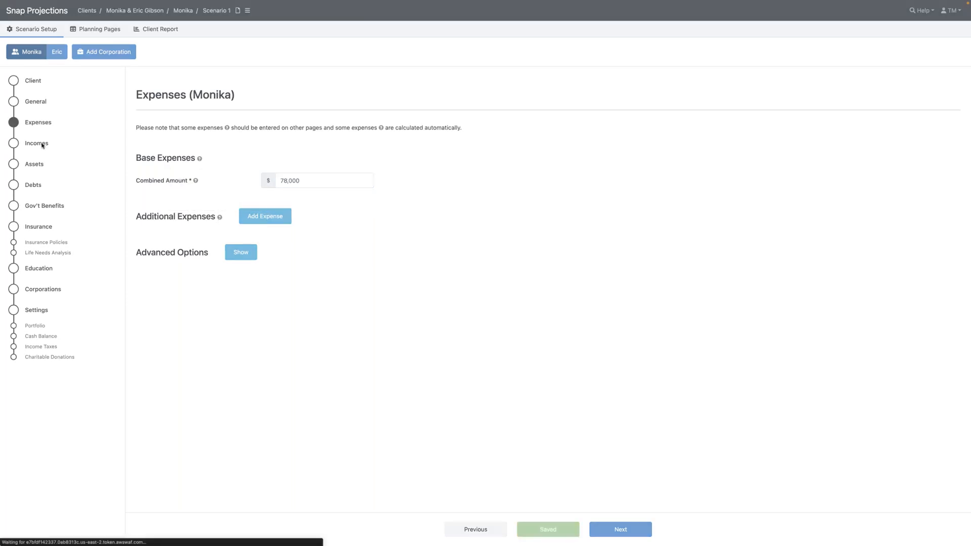
left_click(308, 202)
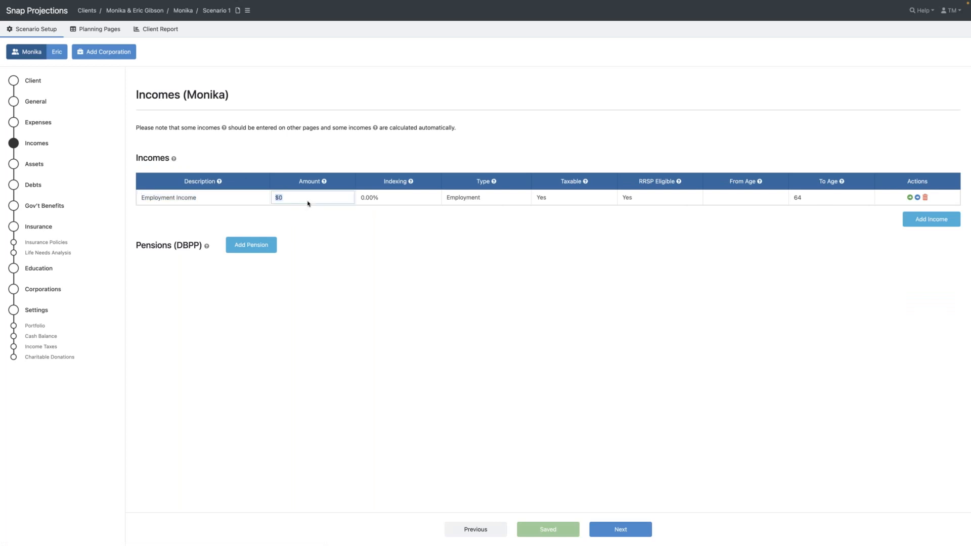
type("90000")
key("Tab")
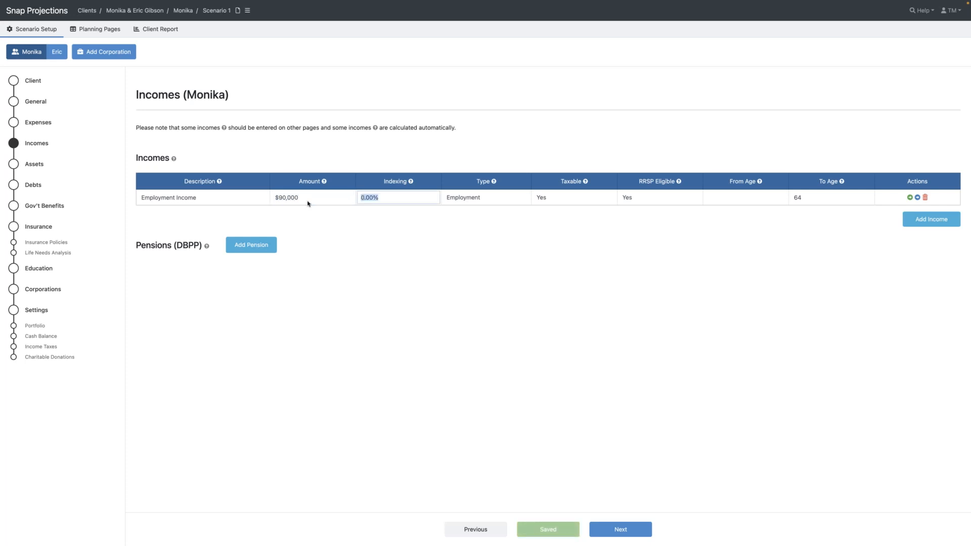
key("BackSpace")
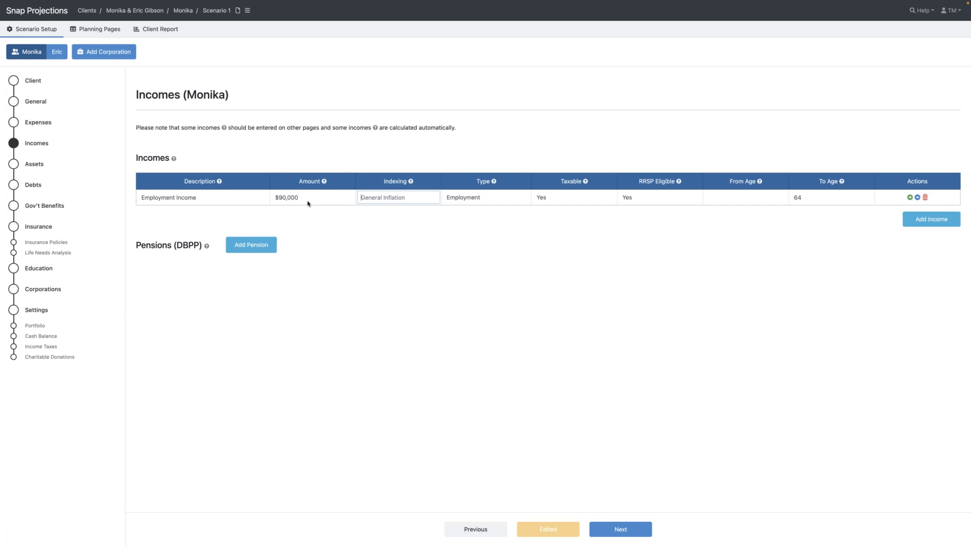
key("Tab")
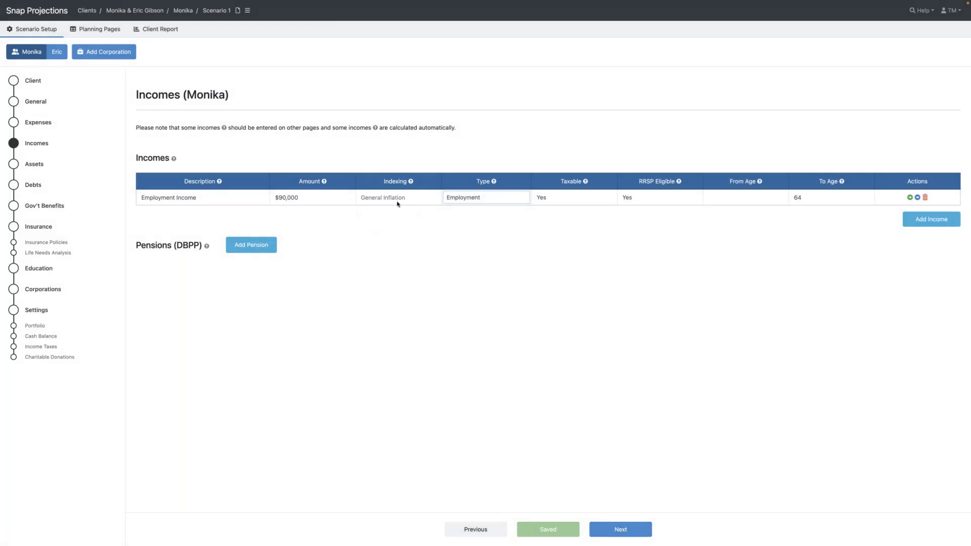
- Look over the employment income's type, taxable and age fields, and open the date setting for its To Age
left_click(521, 198)
left_click(585, 199)
mouse_move(763, 200)
left_click(866, 198)
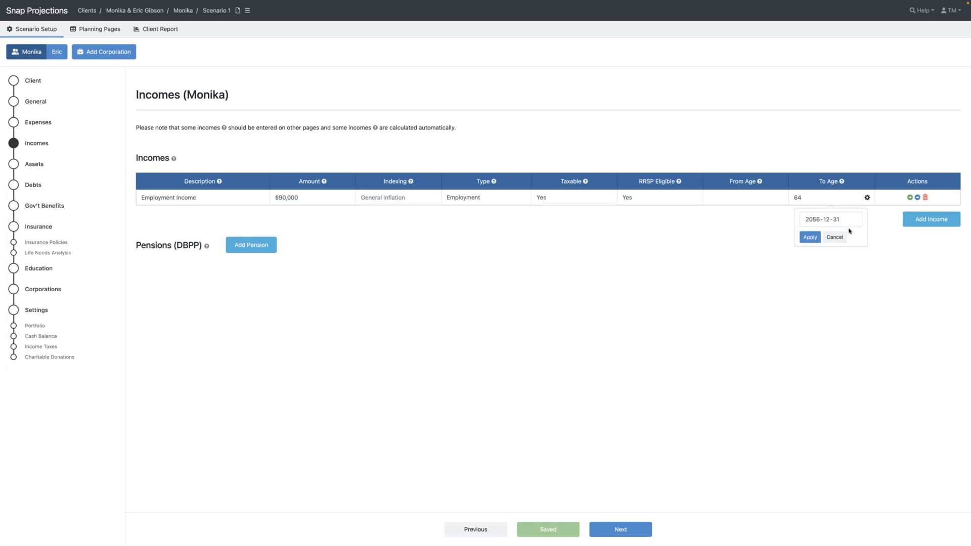
- Add a defined benefit pension described as DBPP with an amount of $60,000 for age 65 and after
left_click(255, 245)
type("DBPP")
key("Tab")
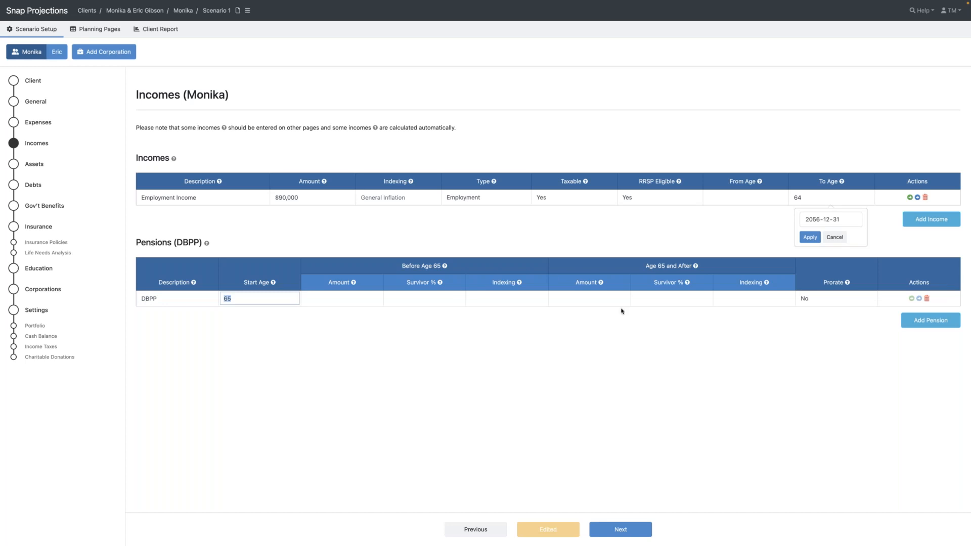
left_click(606, 300)
type("65000")
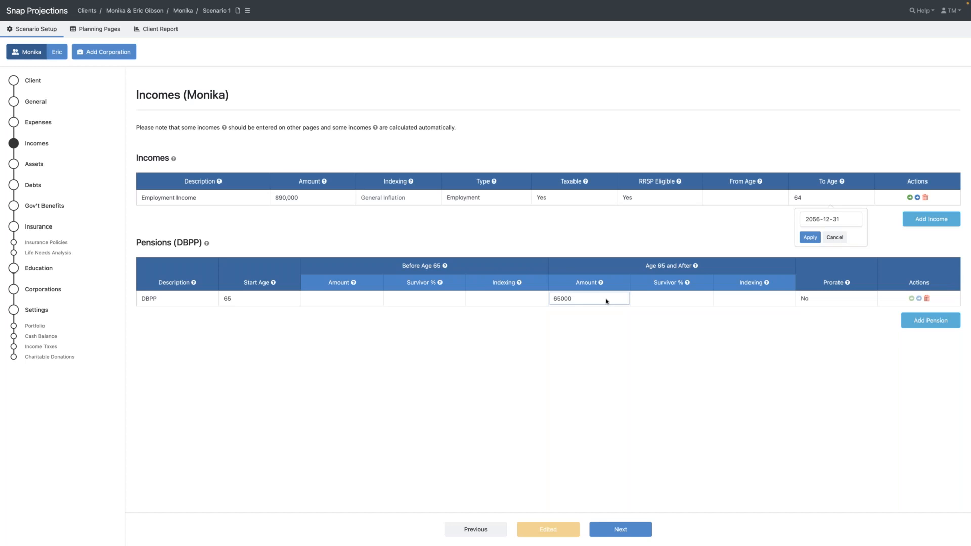
key("BackSpace")
key("BackSpace")
key("BackSpace")
type("0000")
key("Tab")
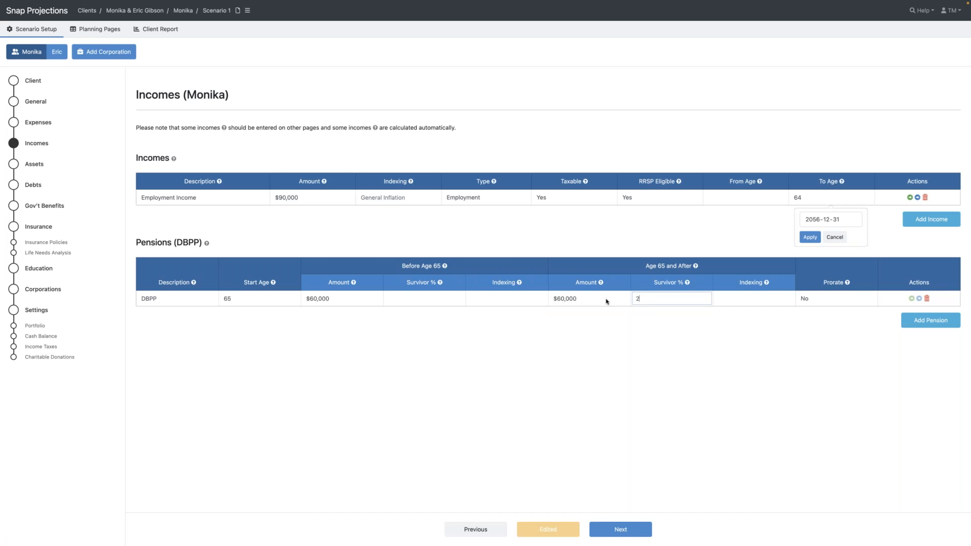
- Set the pension's survivor percentage to 80% and indexing to 2.1%, and dismiss the employment end date setting
type("80")
key("Tab")
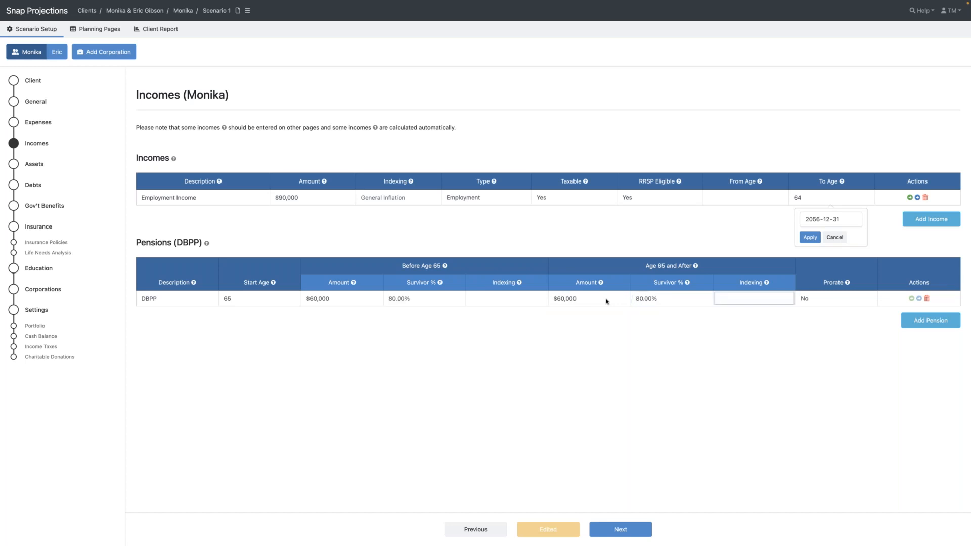
type("2.1")
key("Tab")
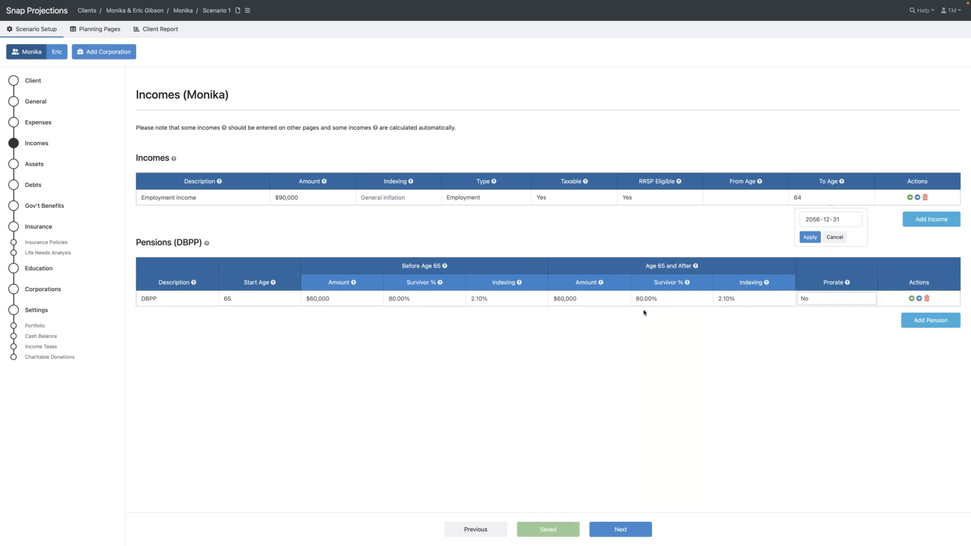
left_click(835, 237)
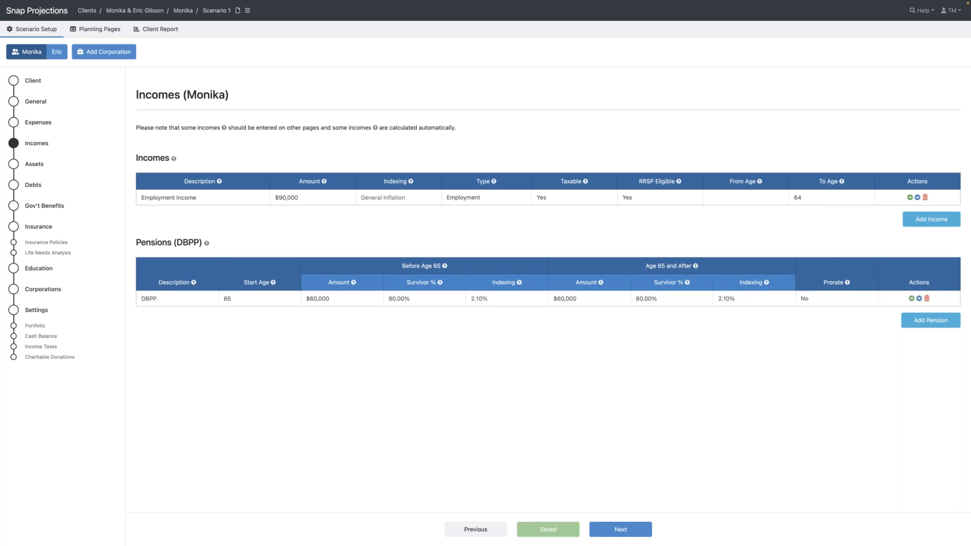
- Switch to the spouse's incomes and set the employment income to $80,000, indexed to general inflation
left_click(57, 57)
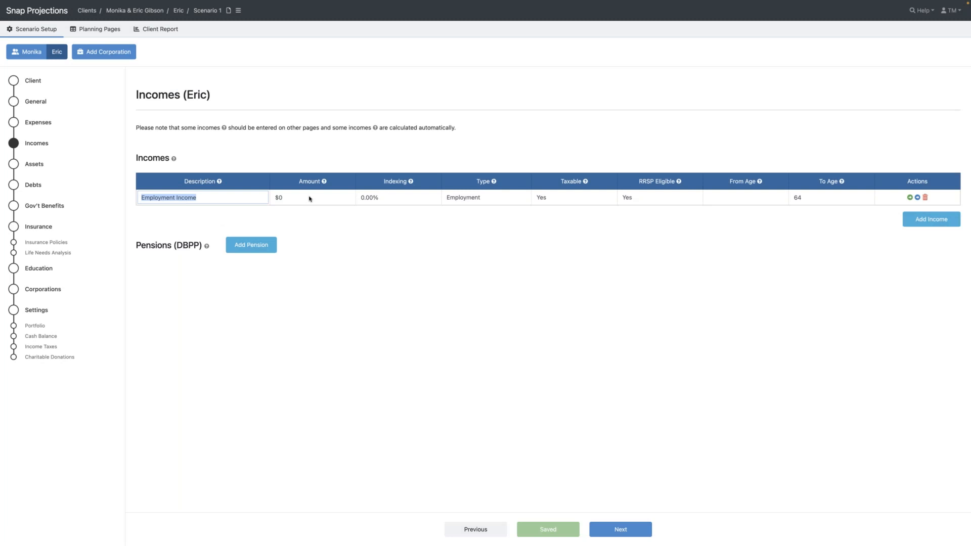
left_click(310, 198)
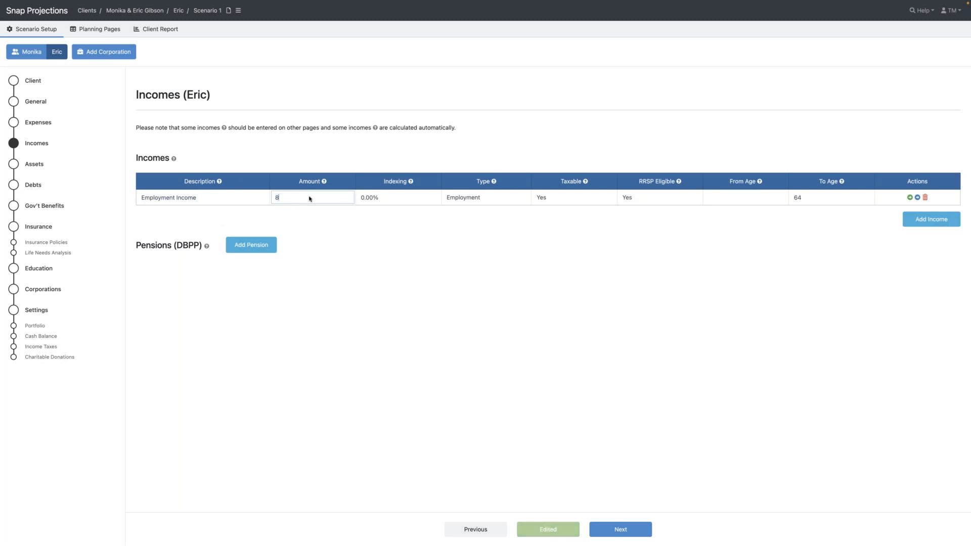
type("80000")
key("Tab")
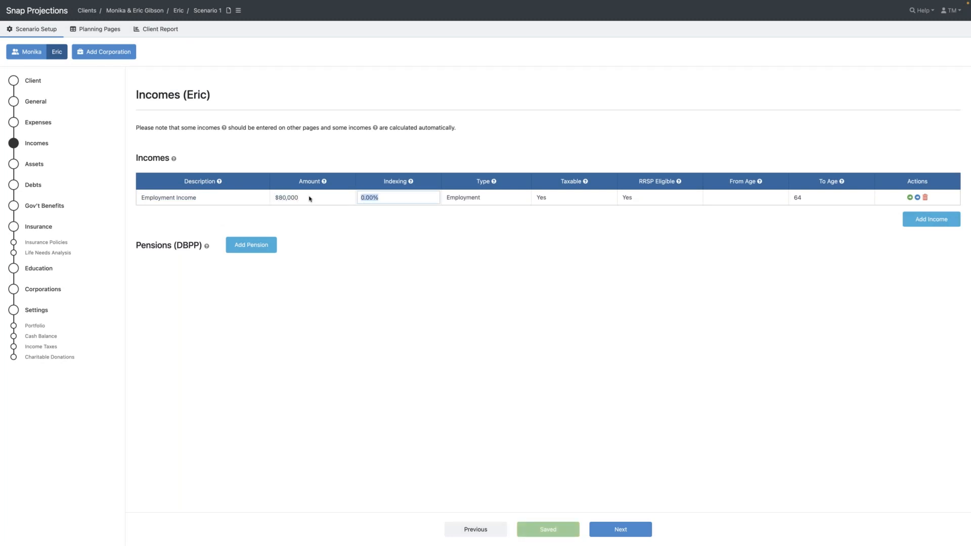
key("Tab")
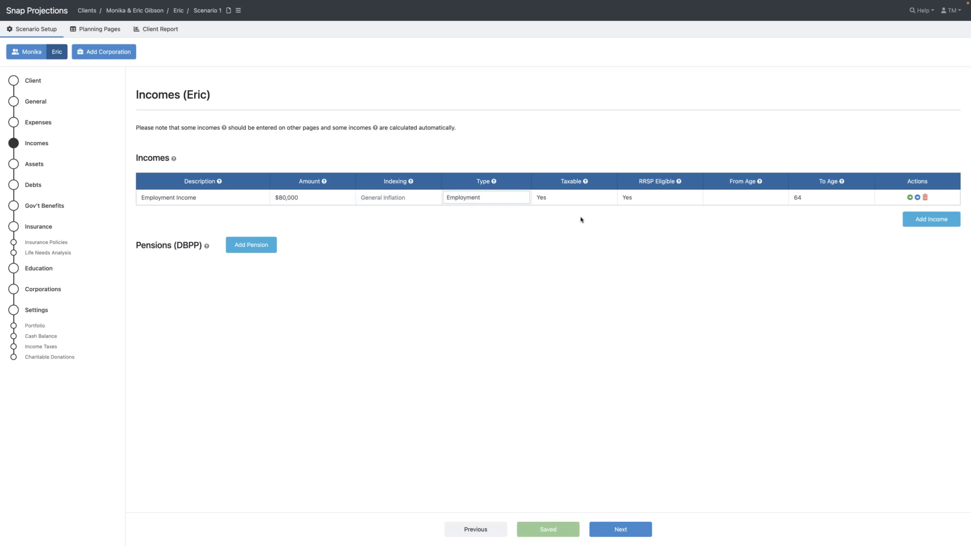
- Continue to the spouse's Assets and delete the default non-registered asset
left_click(35, 164)
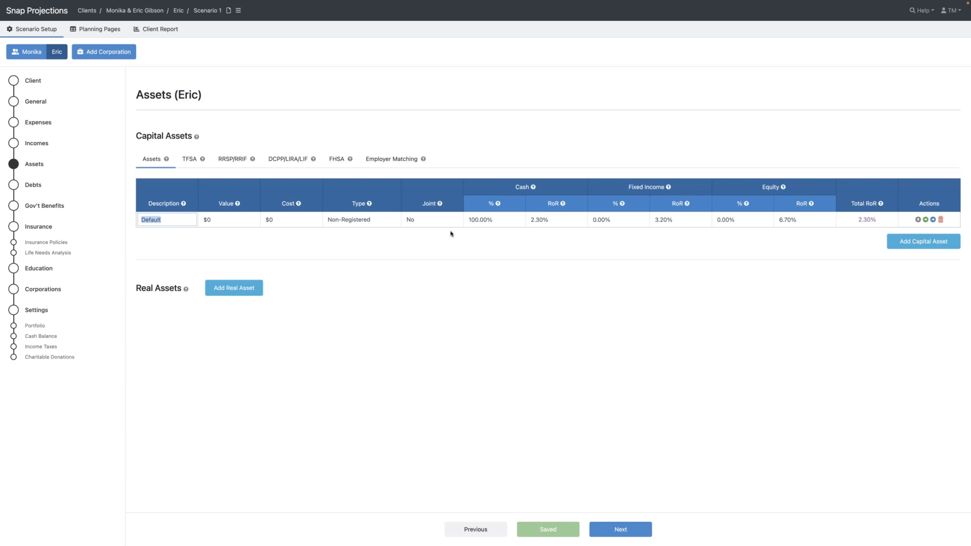
left_click(940, 219)
left_click(556, 98)
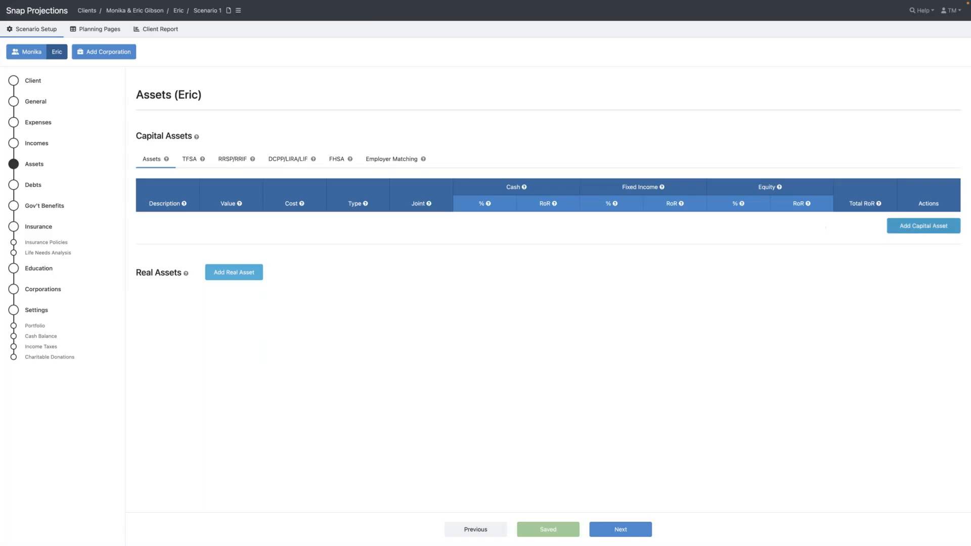
- Add a capital asset for the spouse described as Future non-reg, with a $0 value and type Non-Registered
left_click(915, 226)
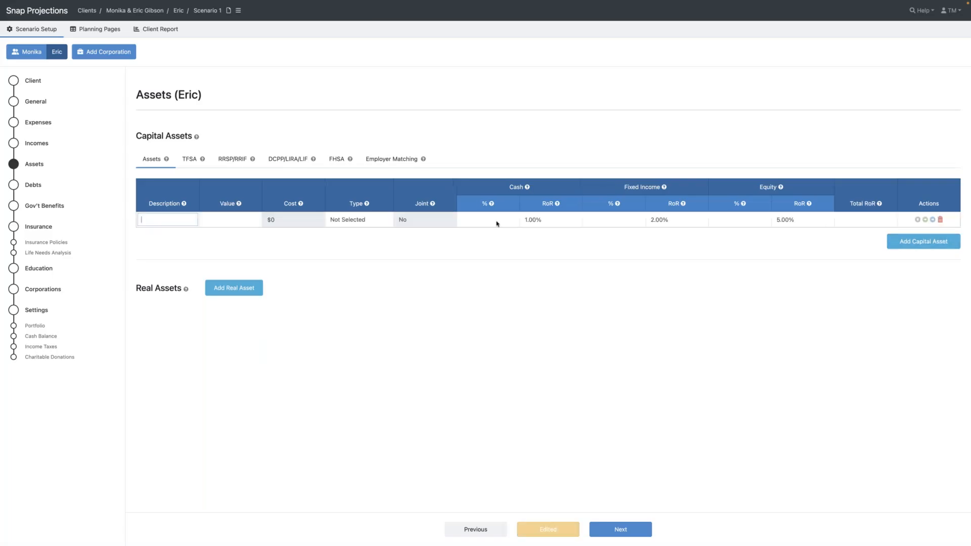
type("Future non-reg")
key("Tab")
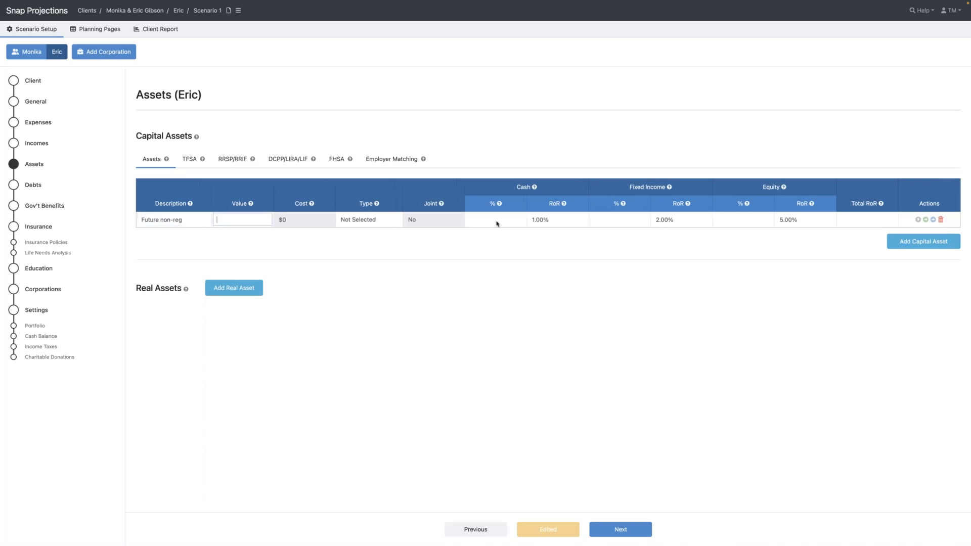
type("0")
key("Tab")
left_click(397, 220)
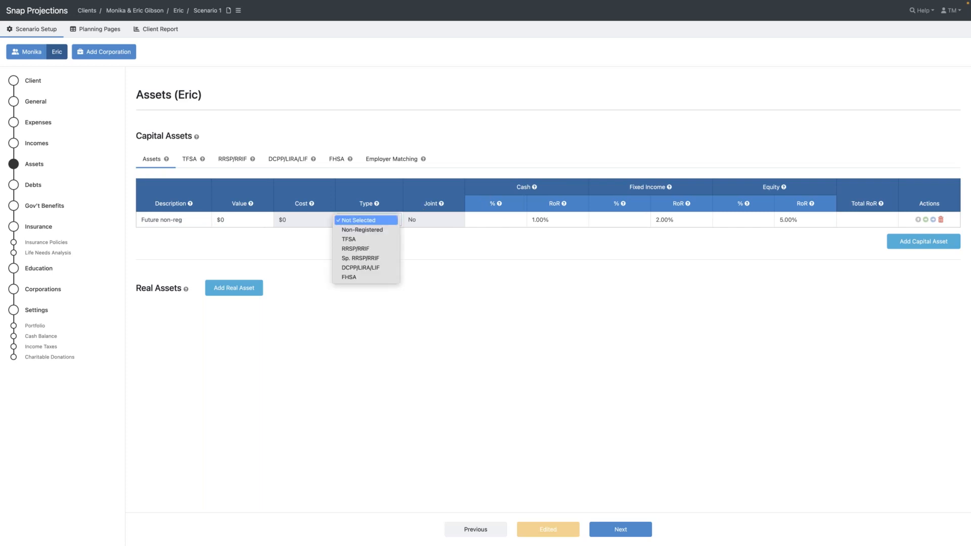
left_click(402, 228)
- Allocate the Future non-reg asset 40% to fixed income and 60% to equity
left_click(503, 223)
left_click(621, 224)
type("40")
key("Tab")
key("Tab")
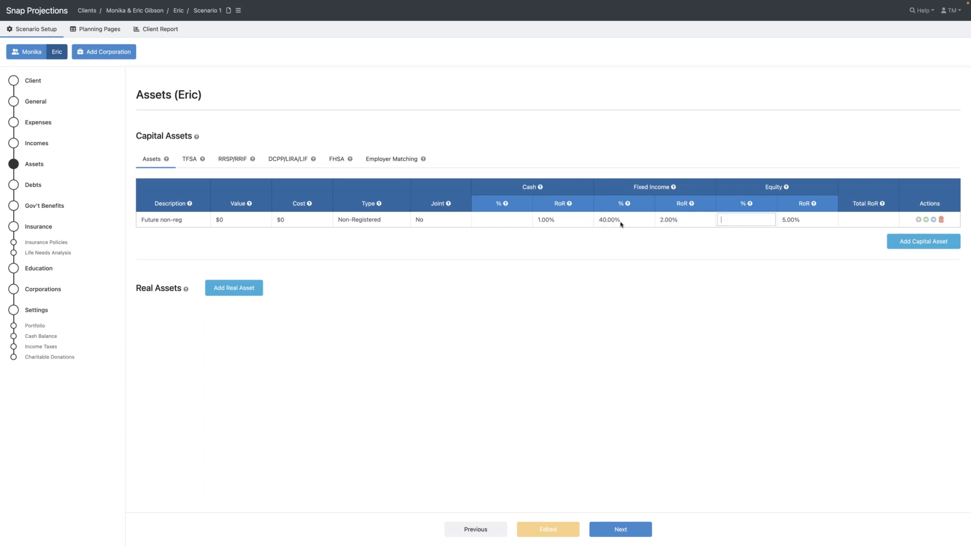
type("60")
key("Tab")
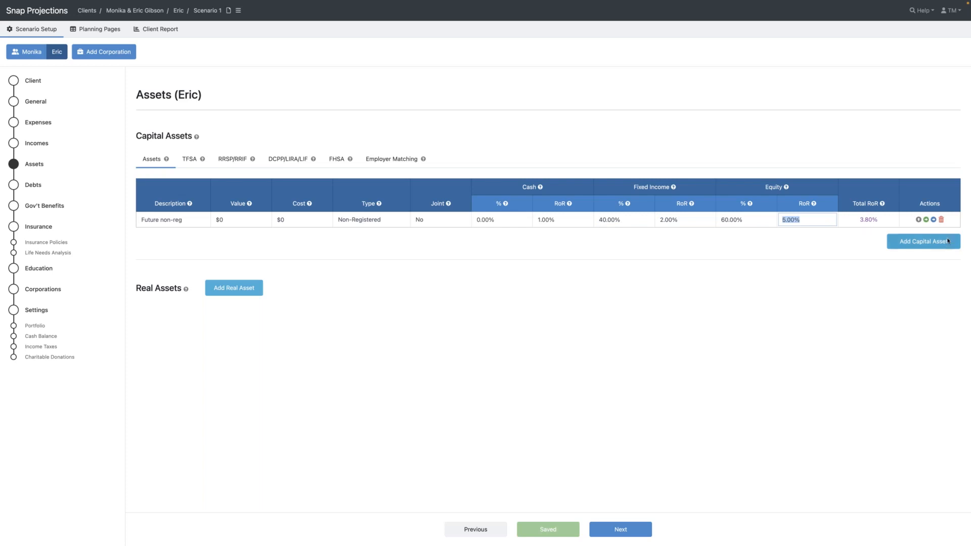
- Switch to the first client's assets, abandoning a blank new asset row, and delete the default asset there
left_click(908, 241)
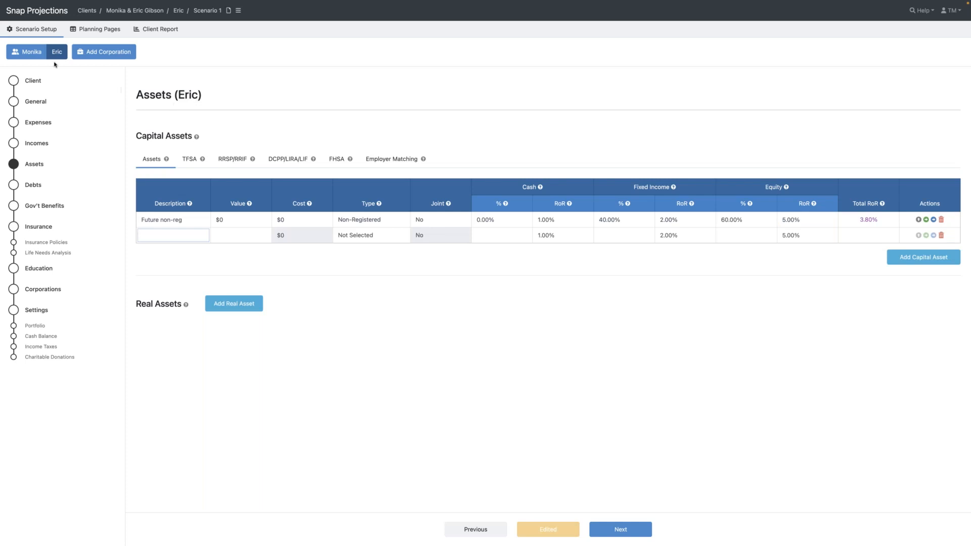
left_click(34, 55)
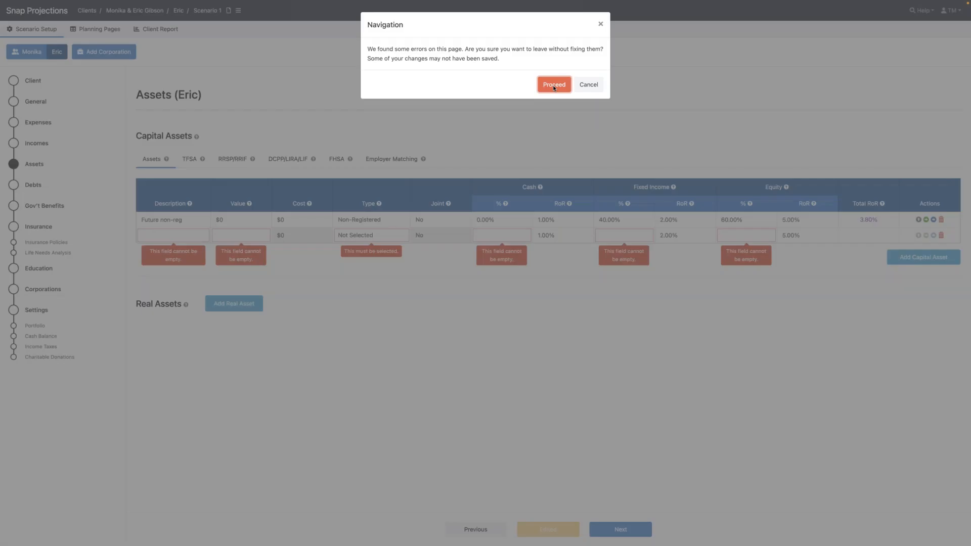
left_click(553, 86)
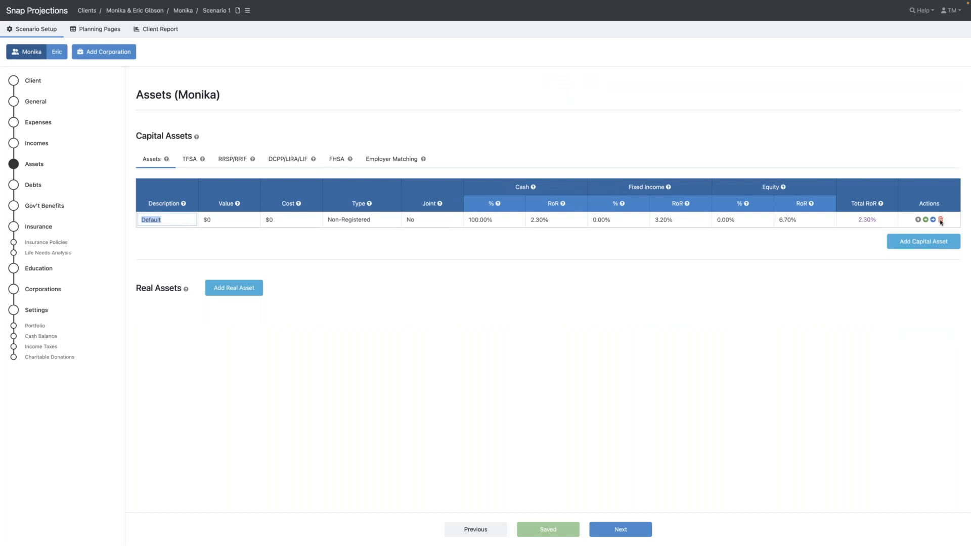
left_click(940, 220)
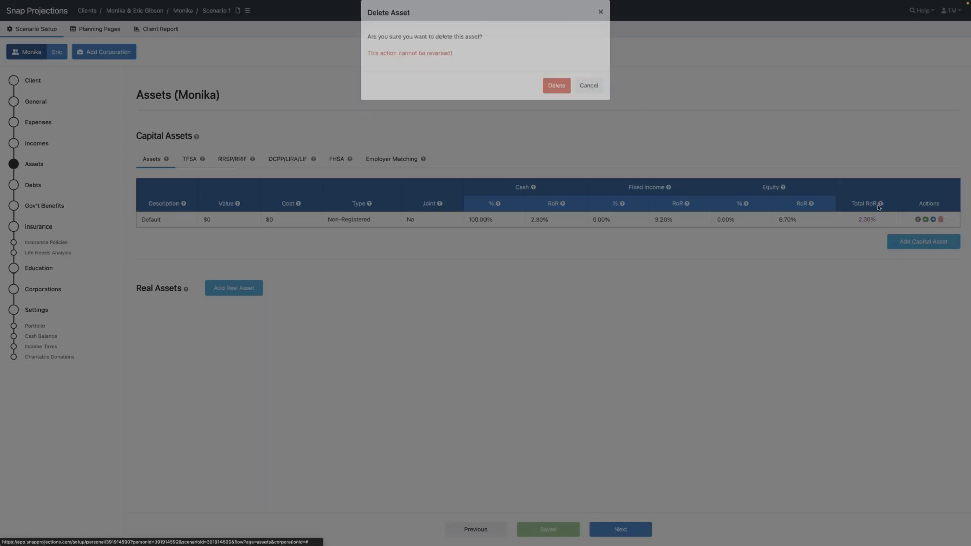
left_click(556, 95)
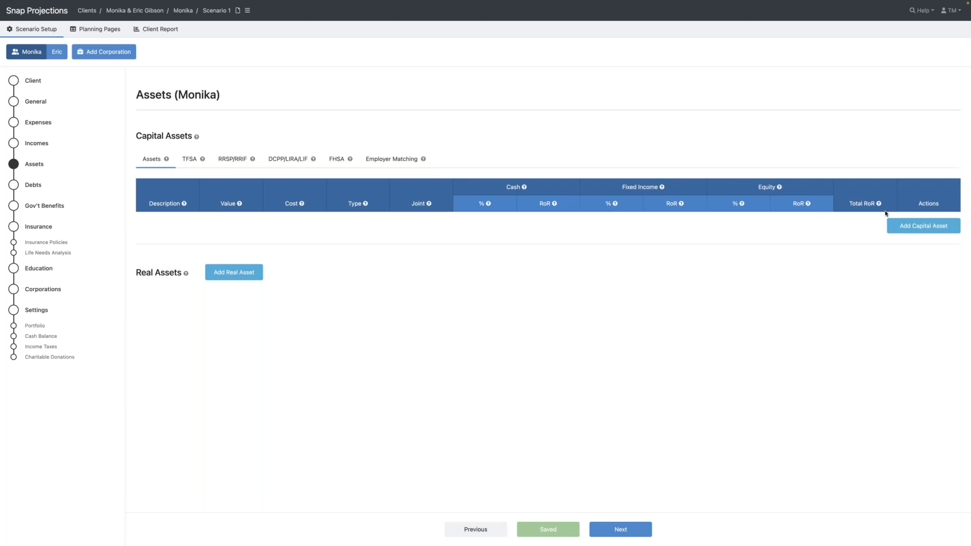
- Add a capital asset for the first client described as RRSP, with a $20,000 value and type RRSP/RRIF
left_click(923, 225)
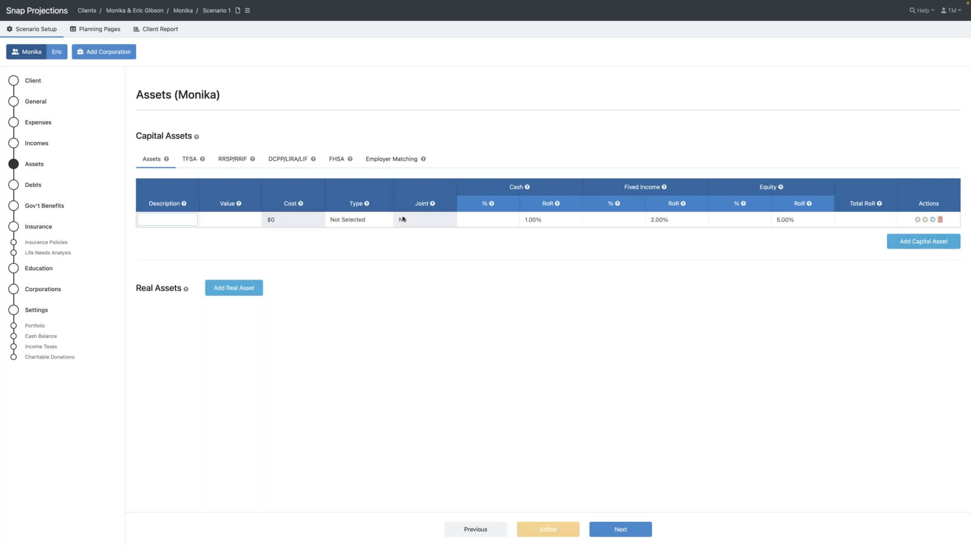
type("RRSP")
key("Tab")
type("1000")
key("BackSpace")
key("BackSpace")
key("BackSpace")
key("BackSpace")
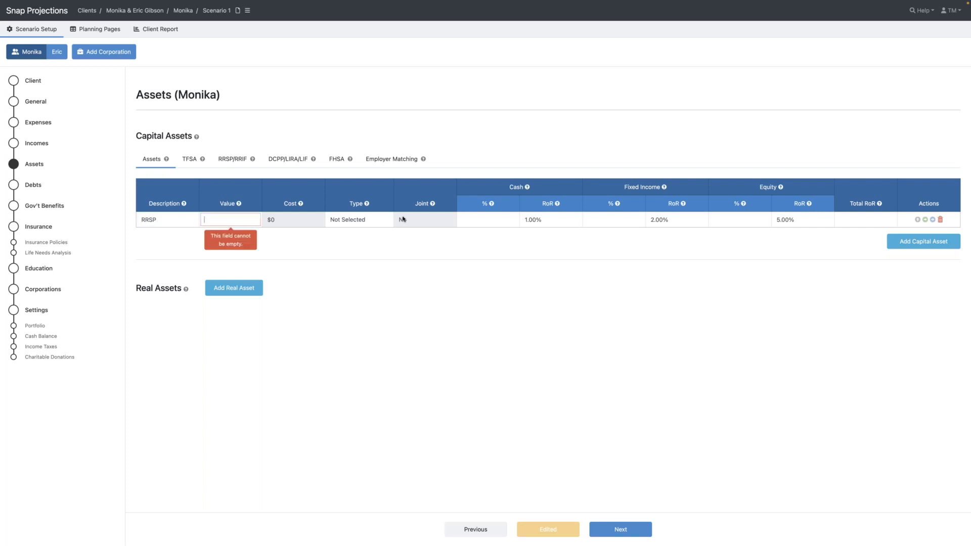
type("20000")
key("Tab")
key("r")
- Allocate the RRSP asset 40% to fixed income and 60% to equity
key("Tab")
key("Tab")
type("40")
key("Tab")
key("Tab")
type("60")
key("Tab")
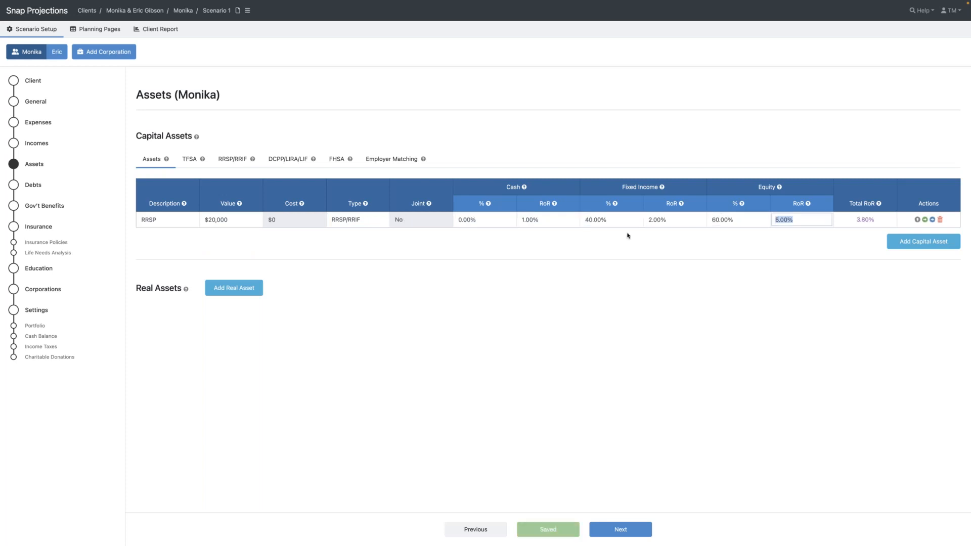
- Add a second capital asset for the first client described as FHSA, with a $0 value and type FHSA
left_click(892, 242)
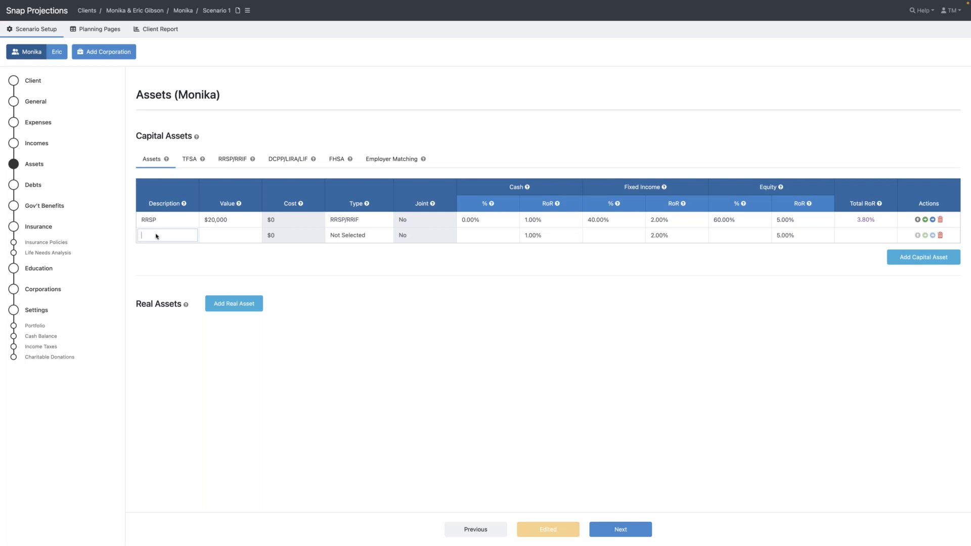
type("FHSA")
key("Tab")
type("0")
key("Tab")
left_click(379, 236)
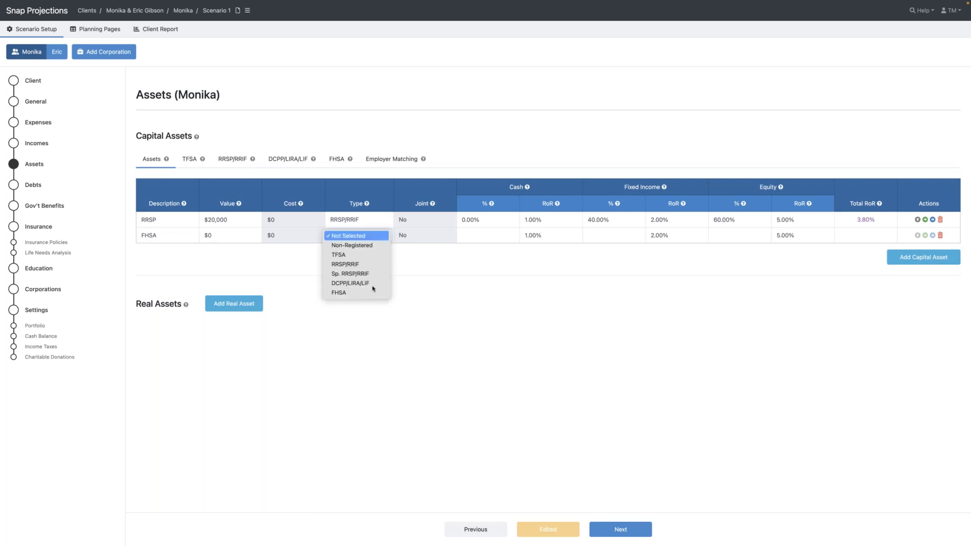
left_click(373, 293)
- Allocate the FHSA asset 100% to fixed income
left_click(500, 238)
left_click(586, 236)
type("100")
key("Tab")
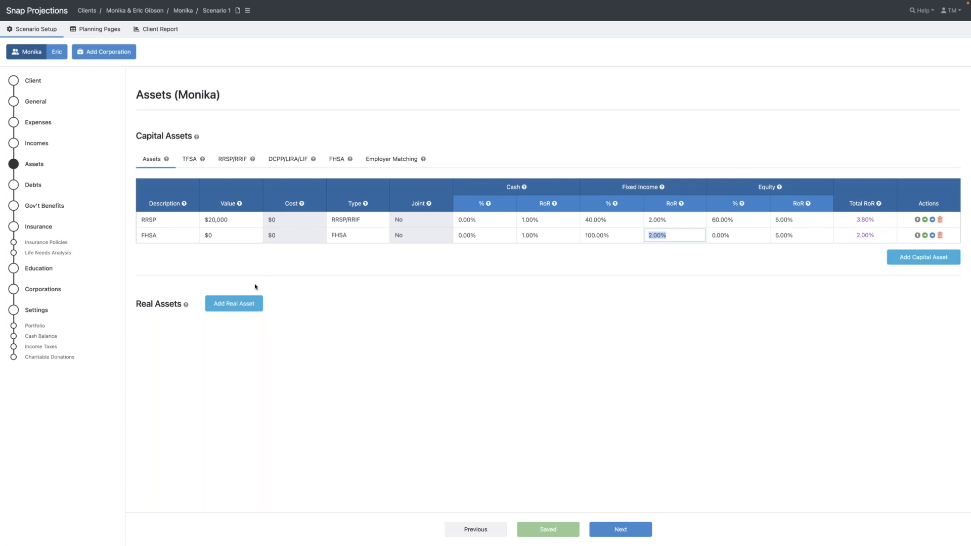
- Add a real asset for the first client described as House, with a cost of $525,000
left_click(232, 305)
type("House")
key("Tab")
key("Tab")
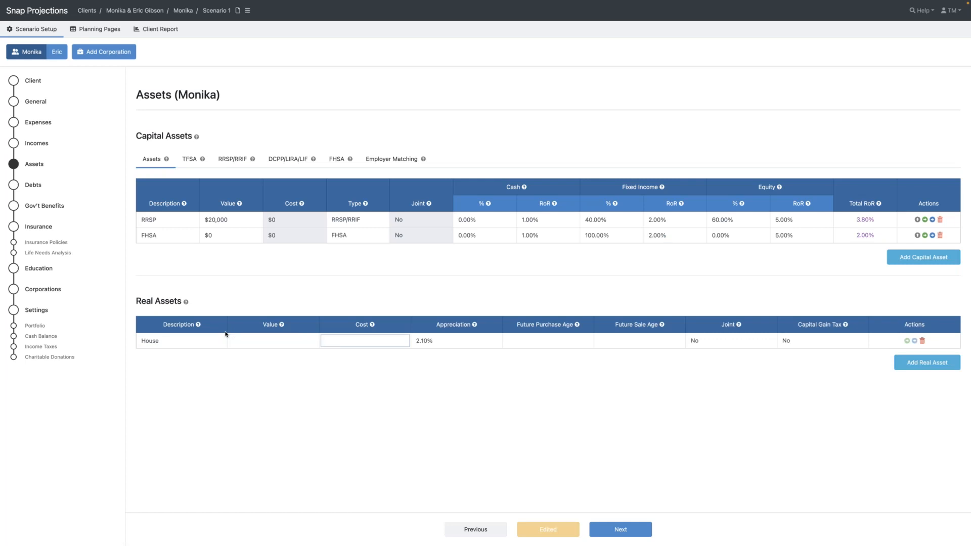
type("525000")
key("Tab")
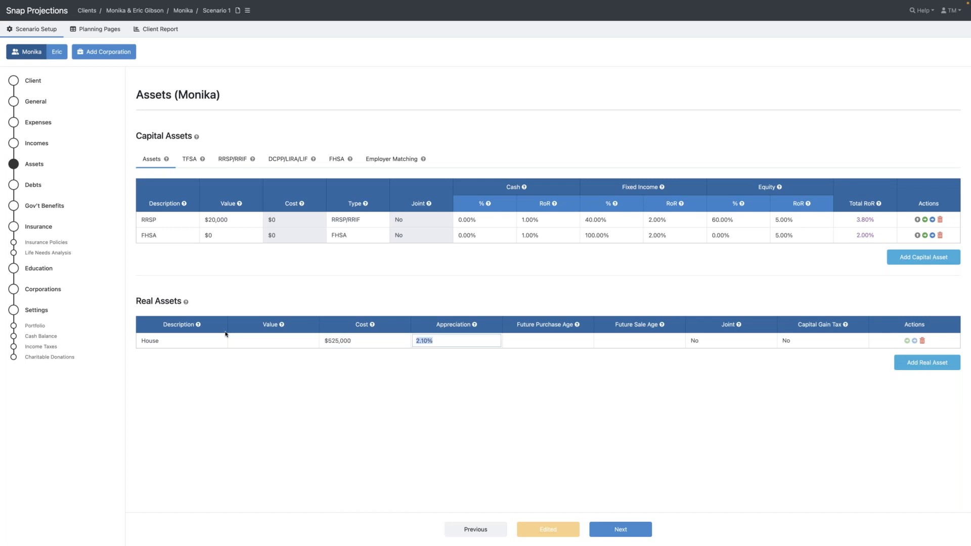
- Set the House's future purchase age to 38 and make it a joint asset
key("Tab")
type("3")
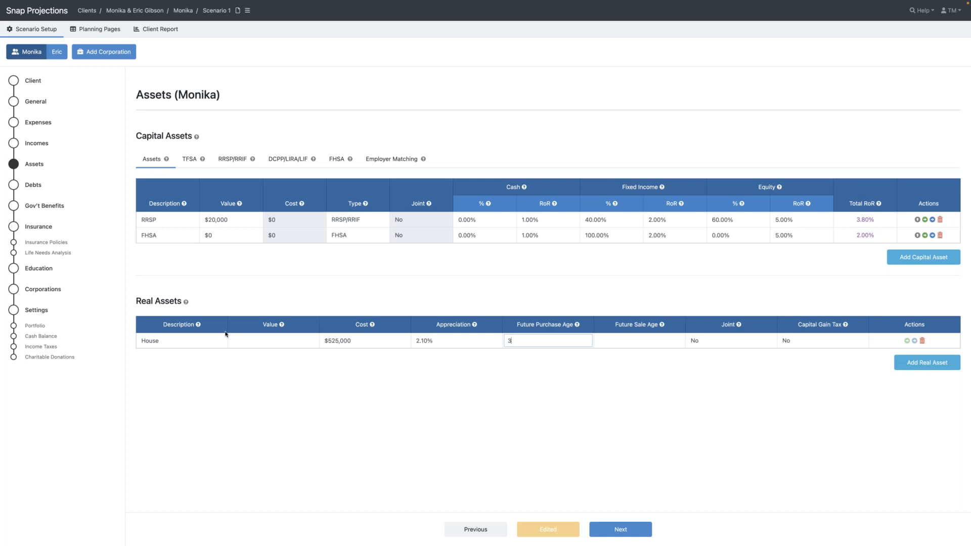
type("8")
left_click(586, 341)
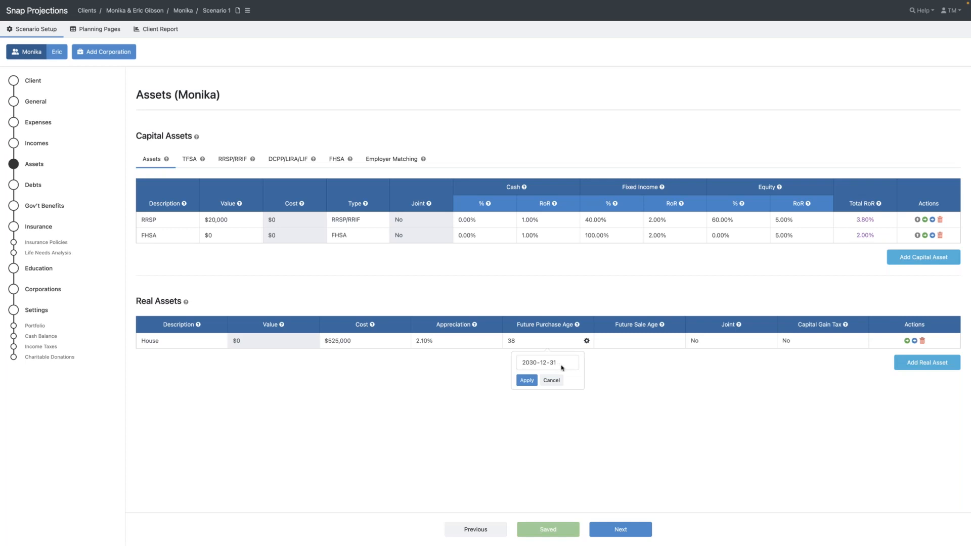
left_click(551, 380)
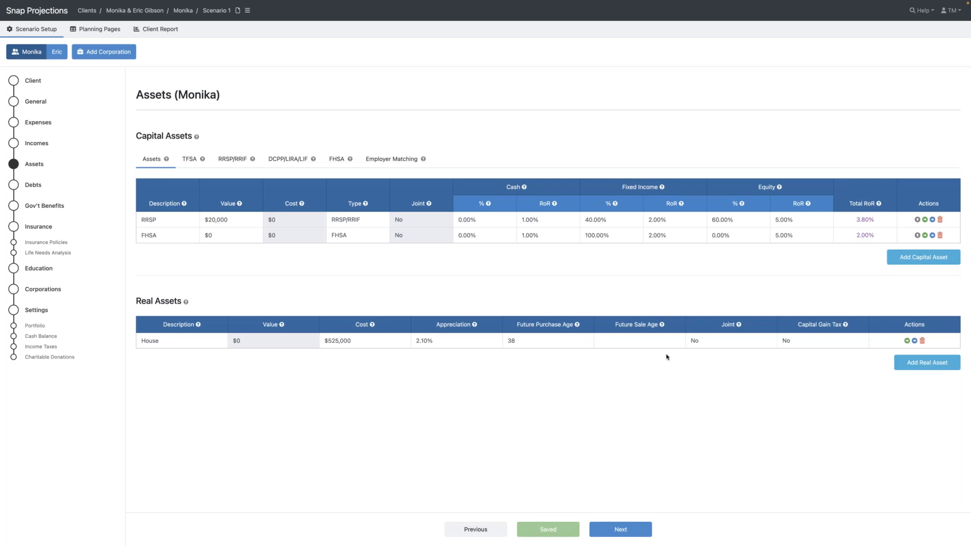
left_click(724, 345)
left_click(727, 349)
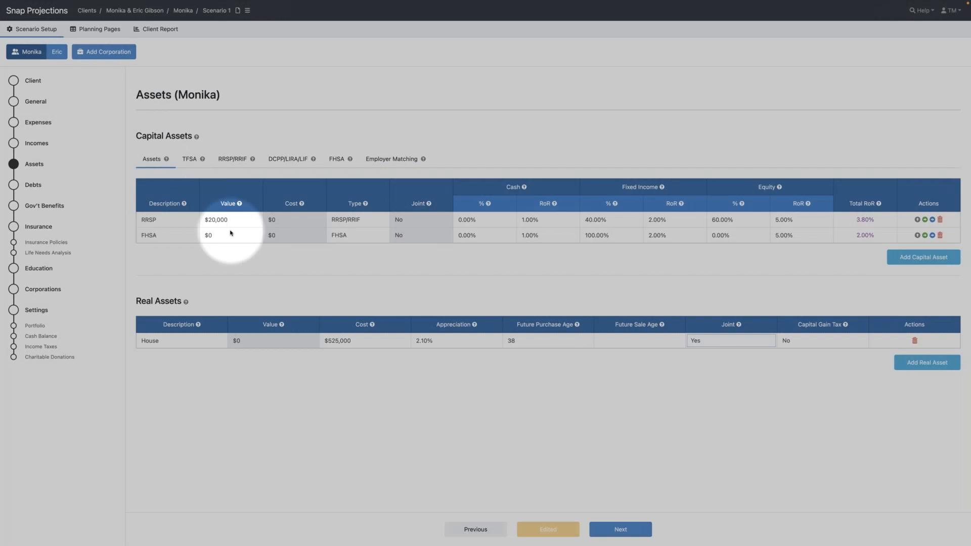
- Set the first client's TFSA contribution room for 2024 to $90,000
left_click(190, 159)
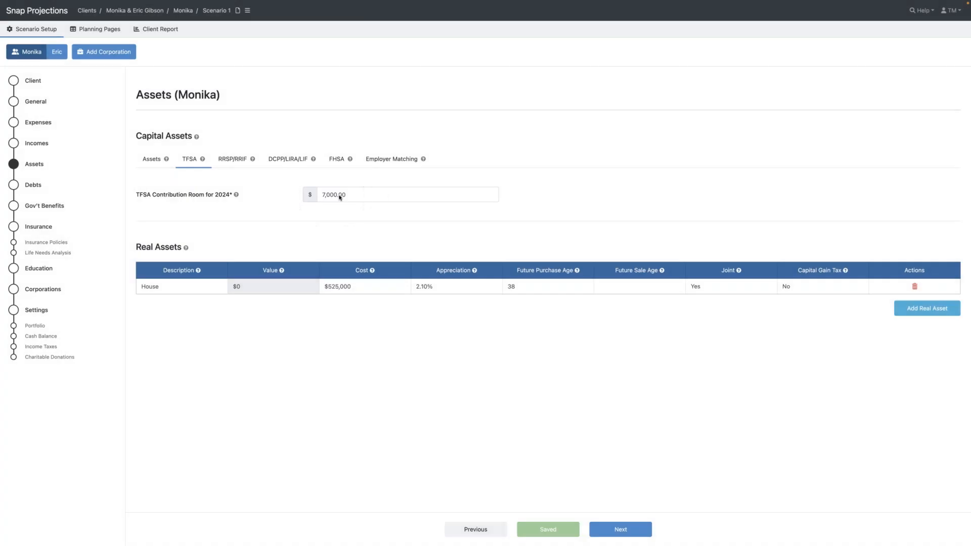
left_click(340, 197)
type("90000")
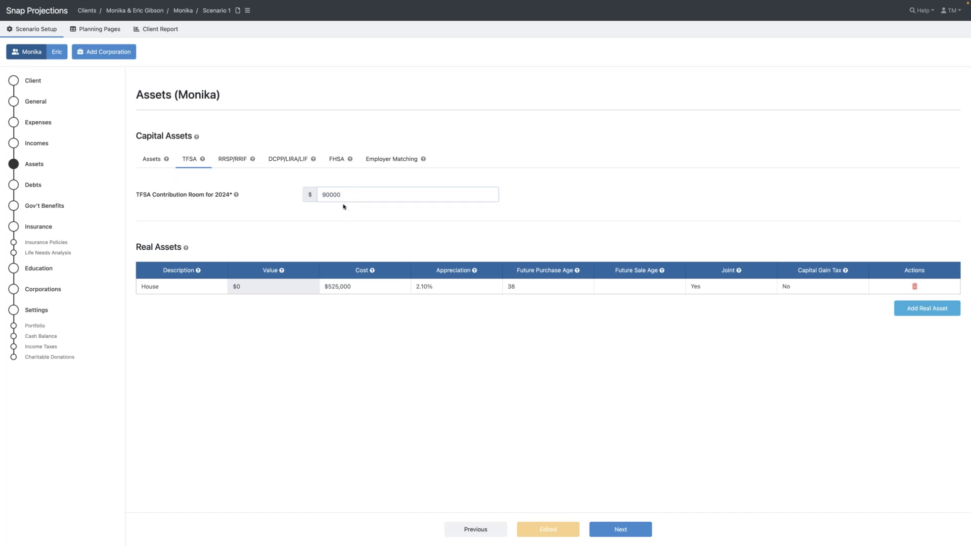
- Set the first client's RRSP contribution room for 2024 to $40,000 and the additional pension adjustment to $15,000
left_click(240, 162)
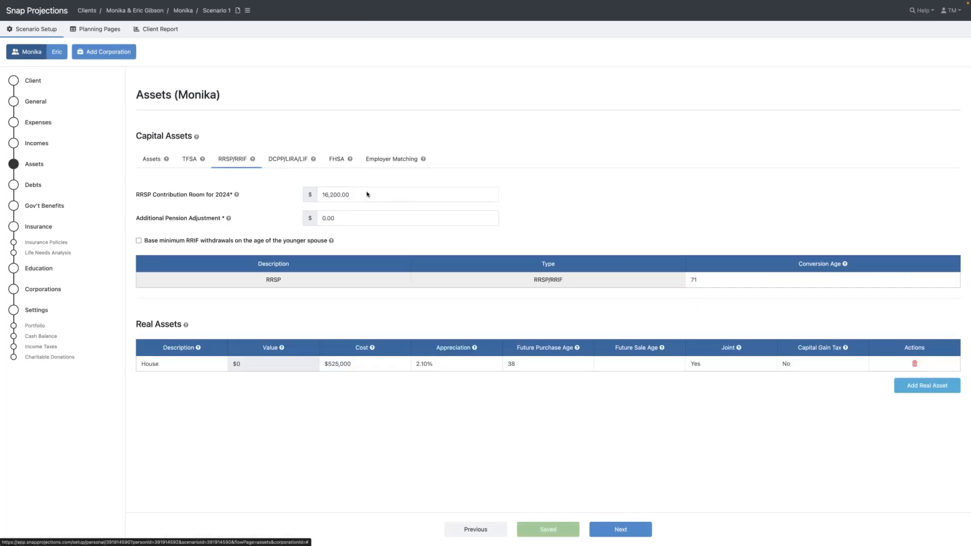
left_click(373, 196)
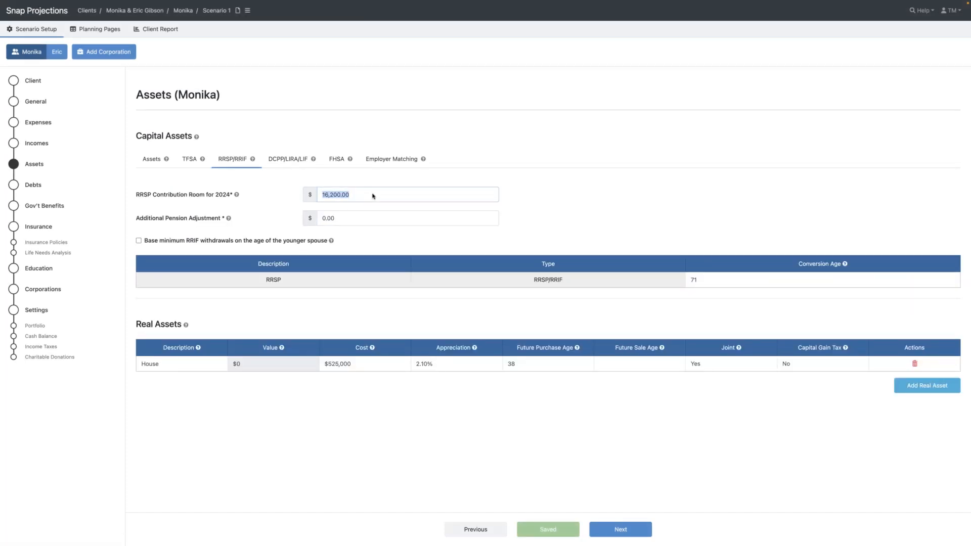
type("40000")
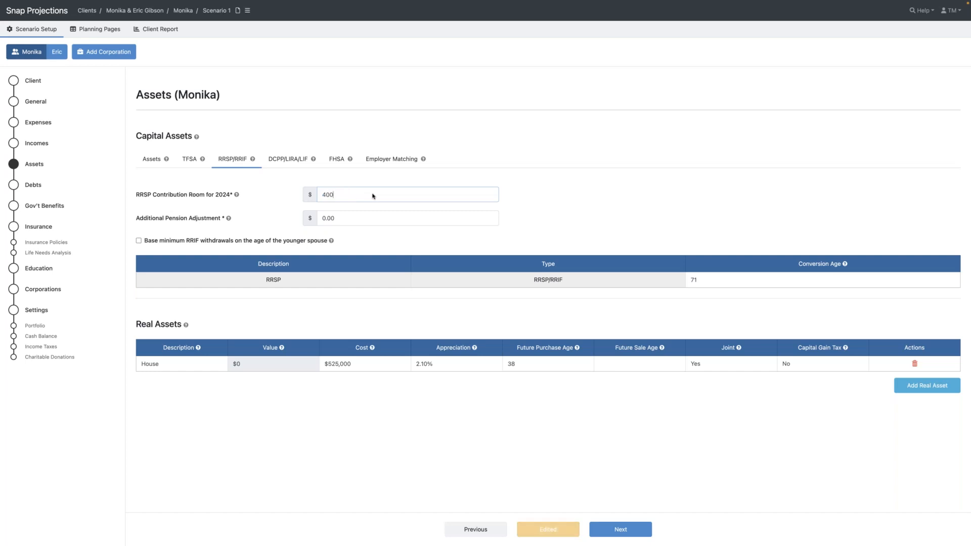
left_click(362, 218)
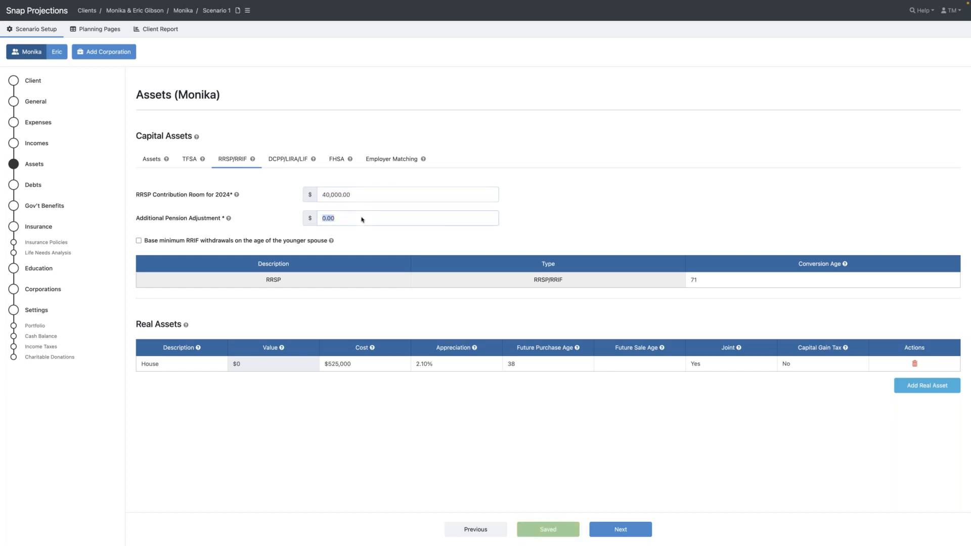
type("15000")
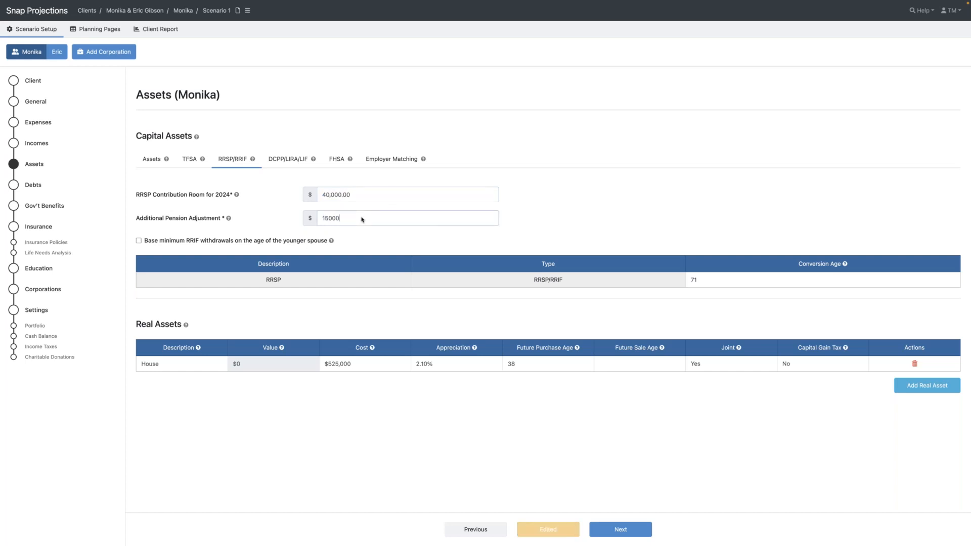
mouse_move(228, 220)
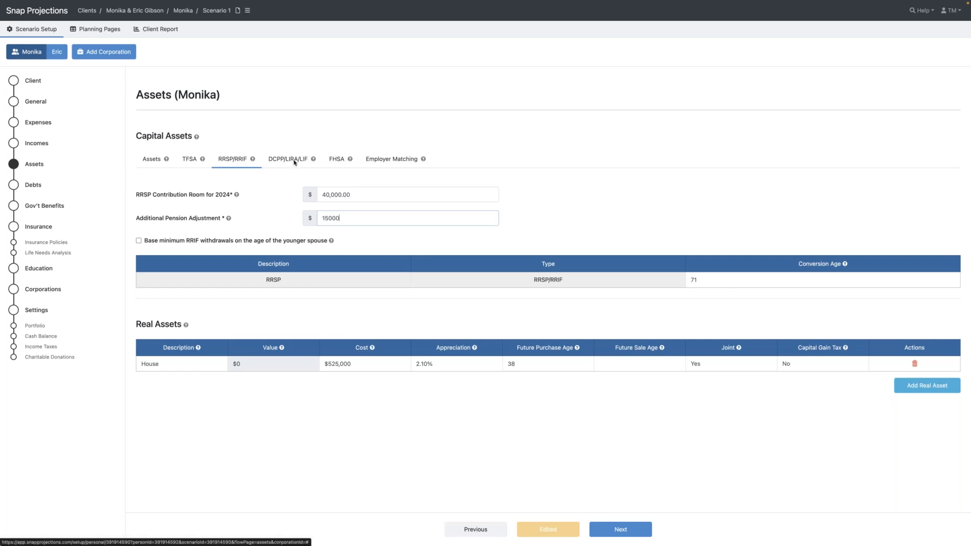
- Set the first client's first FHSA opening age to 32 and select House as the first home
left_click(337, 160)
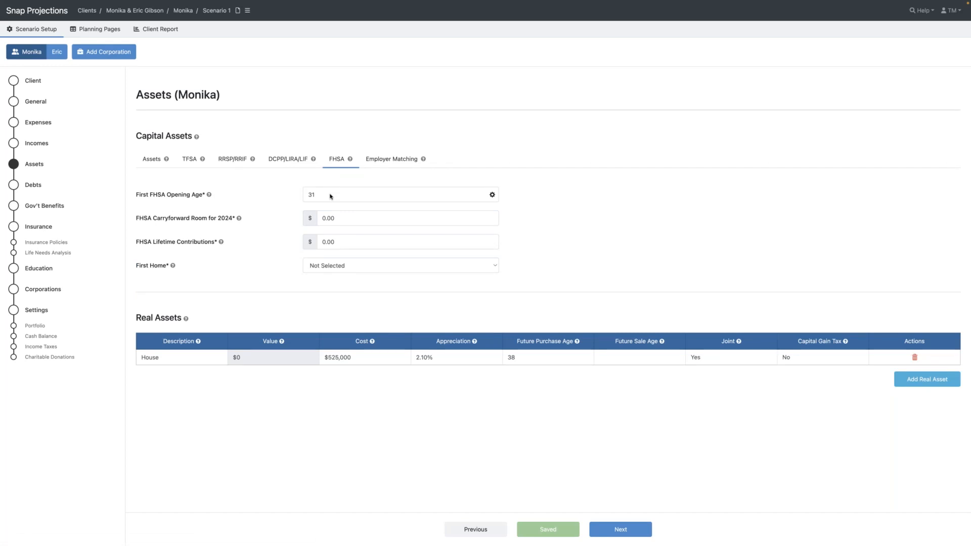
left_click(331, 196)
type("32")
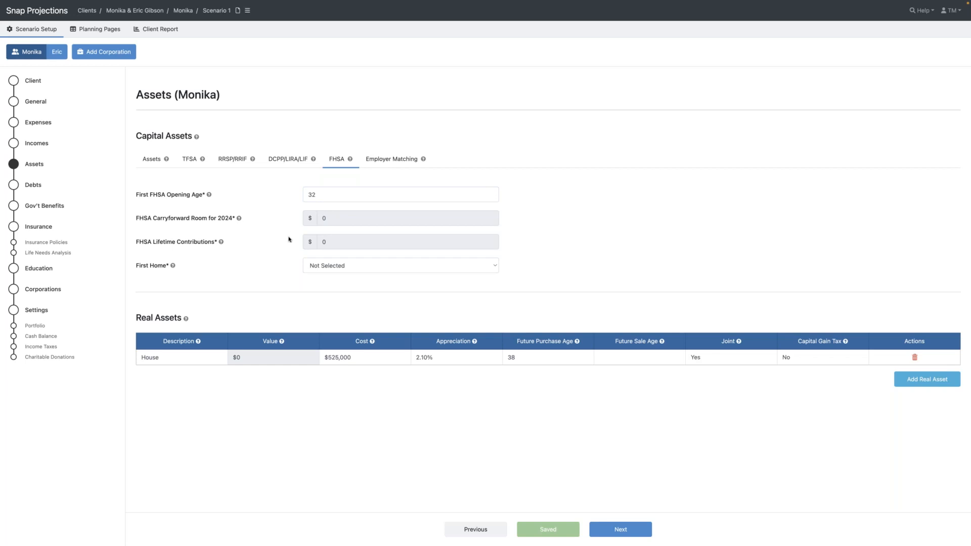
left_click(339, 267)
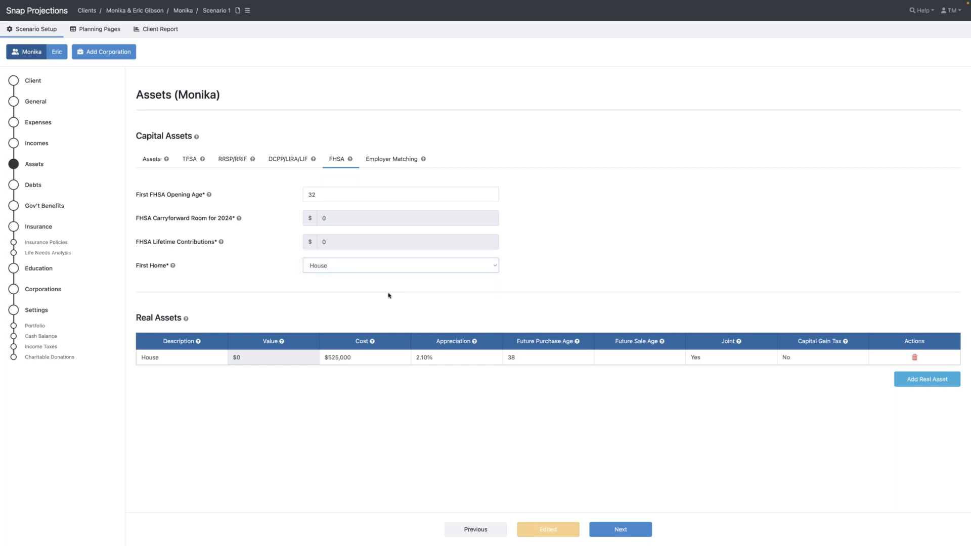
- Check the first client's employer matching settings, and make the spouse's Future non-reg capital asset joint
left_click(392, 161)
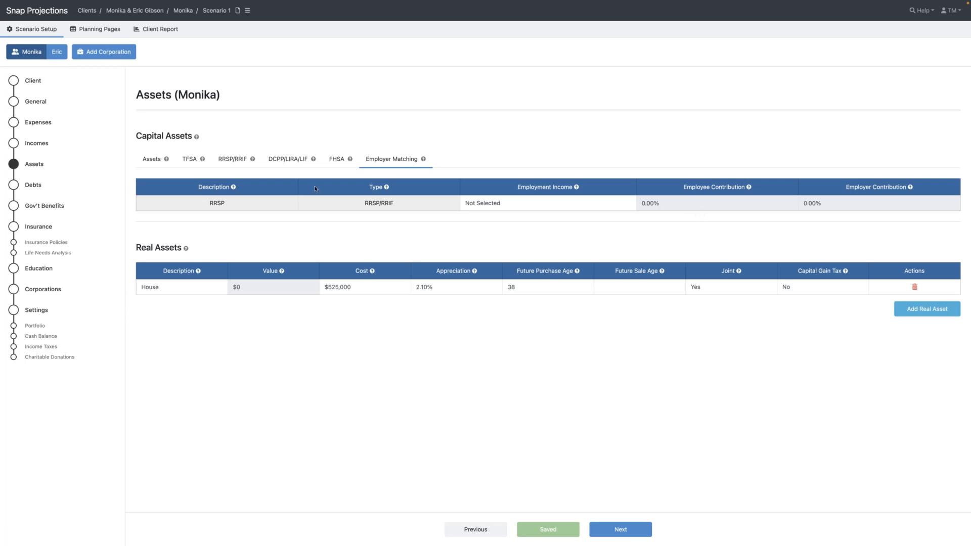
left_click(57, 54)
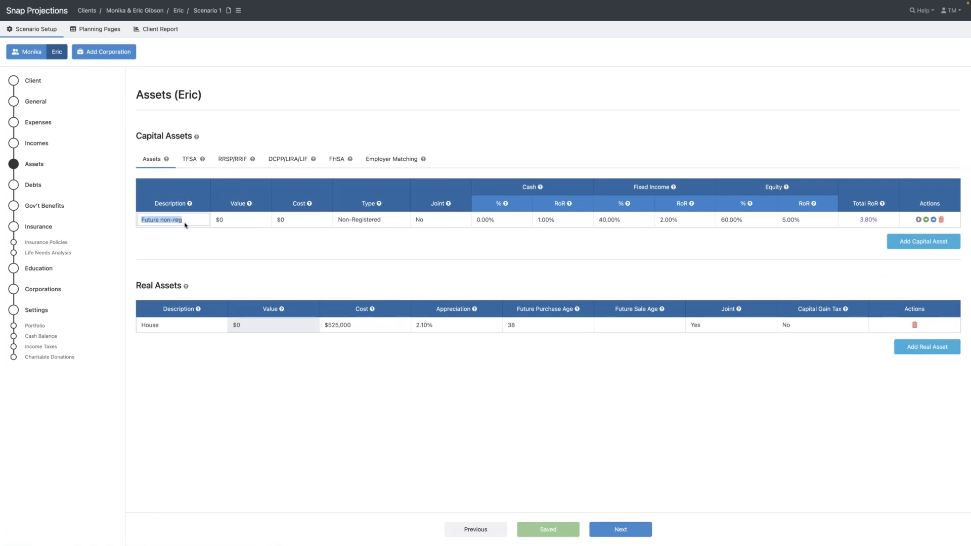
left_click(445, 220)
left_click(437, 230)
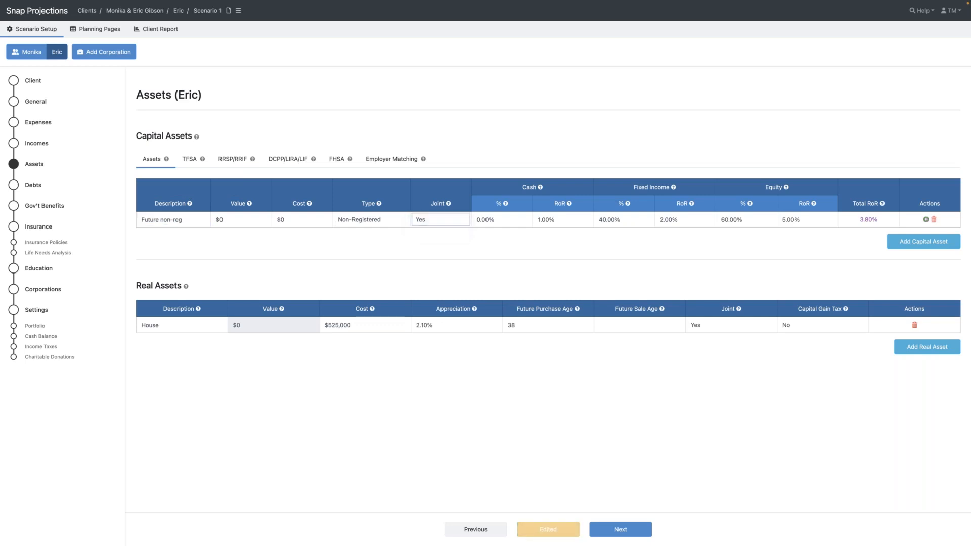
- Copy the first client's RRSP and FHSA capital assets to the spouse
left_click(37, 52)
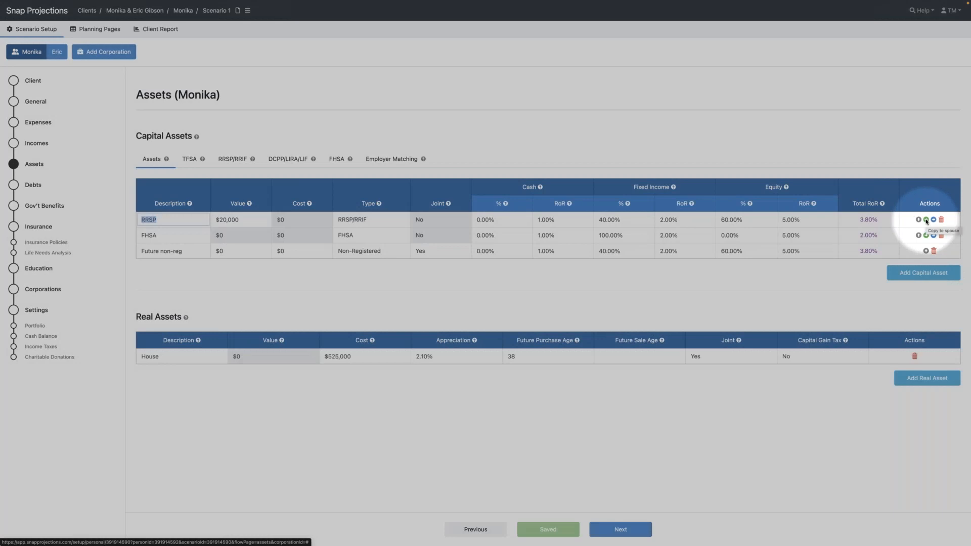
left_click(926, 220)
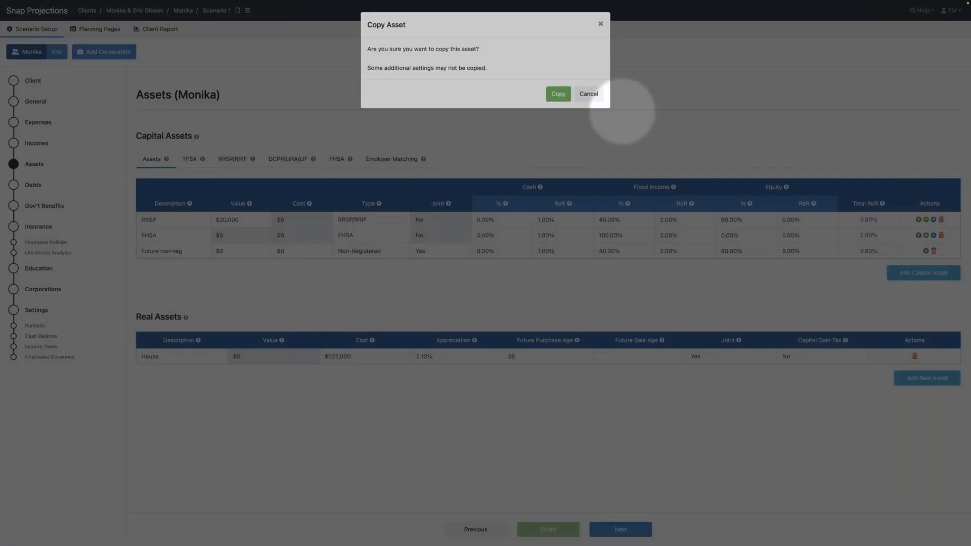
left_click(558, 94)
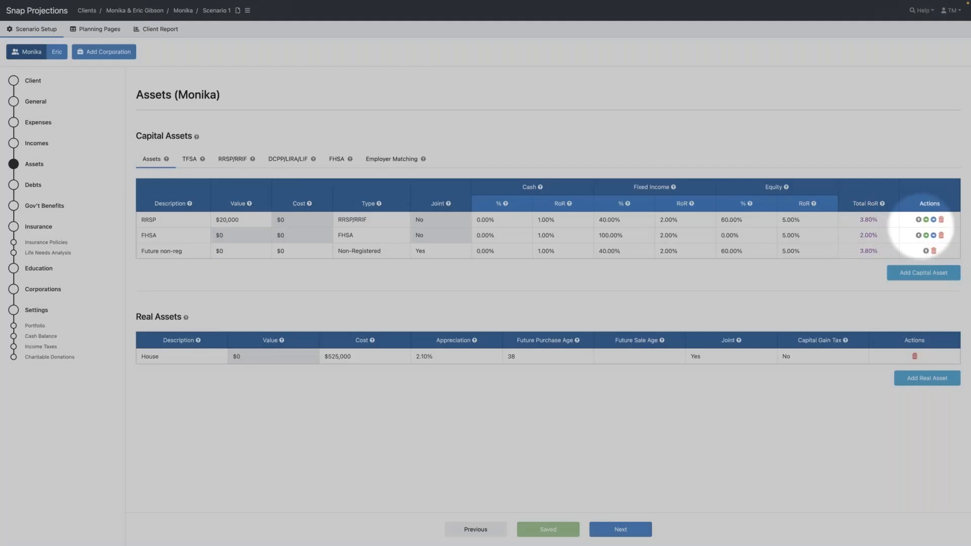
left_click(926, 235)
left_click(558, 90)
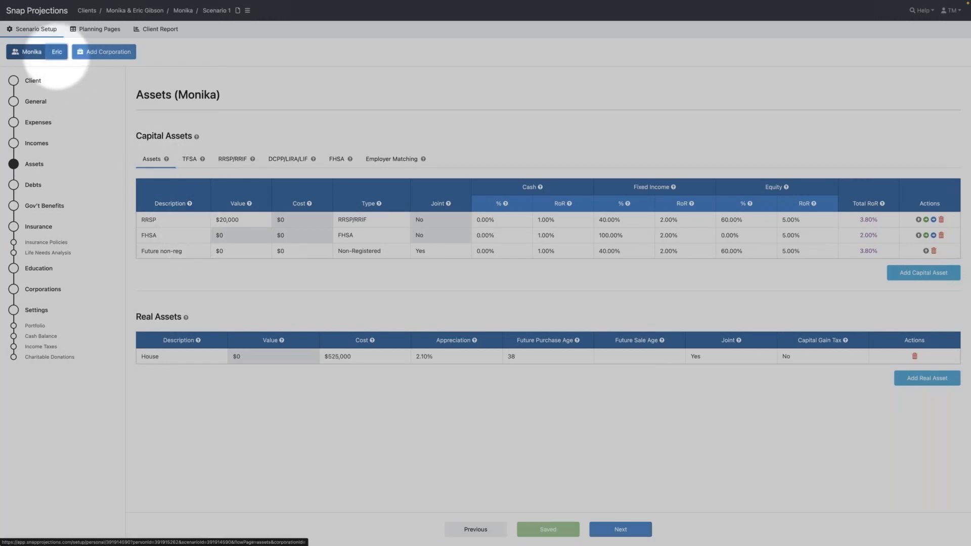
- Set the value of the spouse's copied RRSP asset to $40,000
left_click(56, 51)
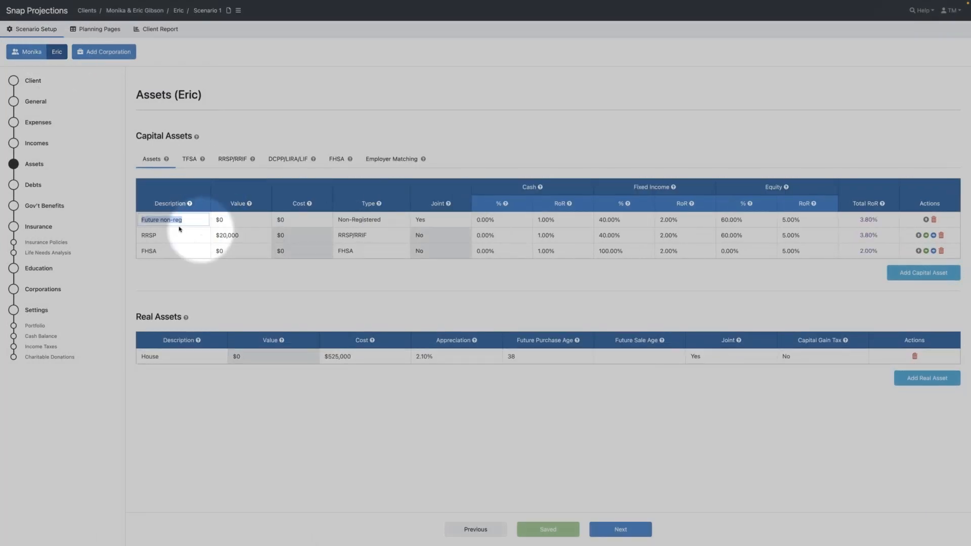
left_click(236, 238)
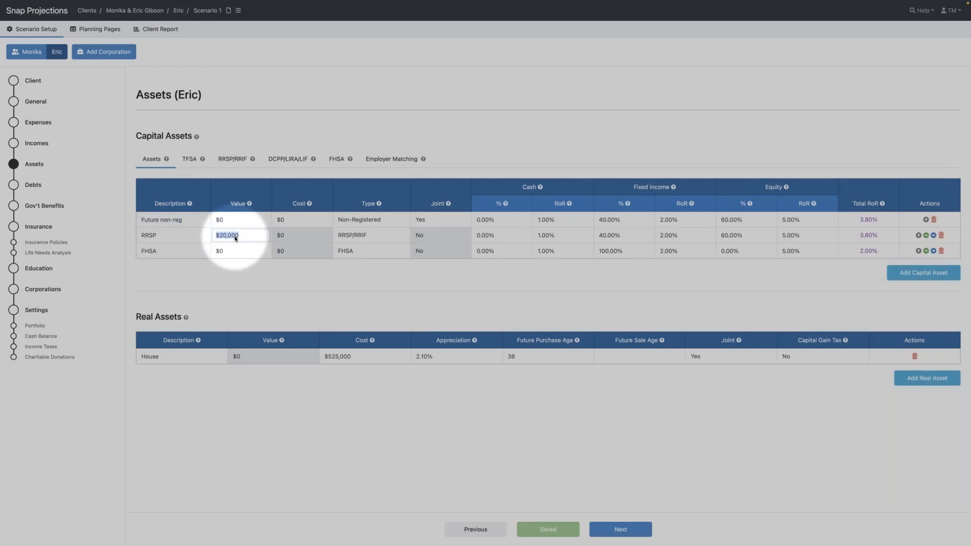
type("40000")
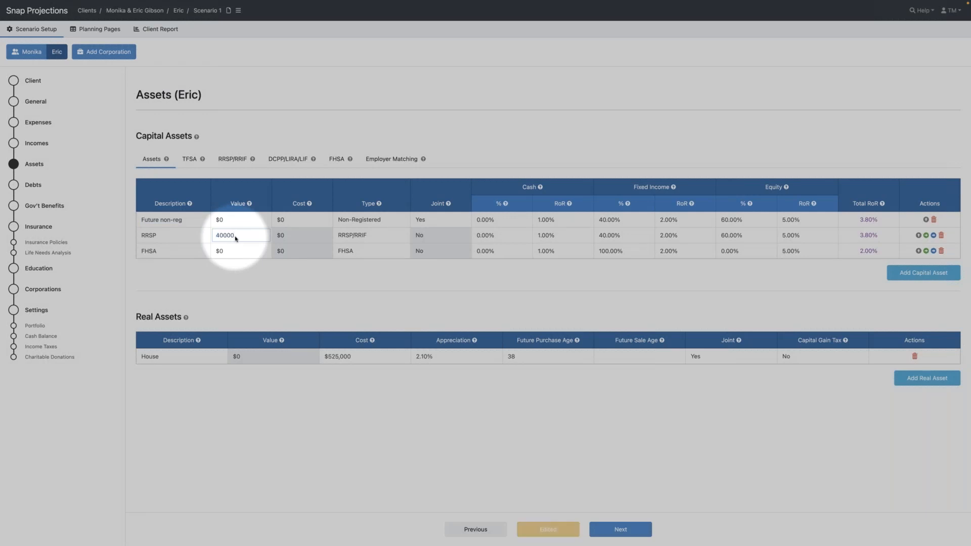
key("Tab")
left_click(282, 266)
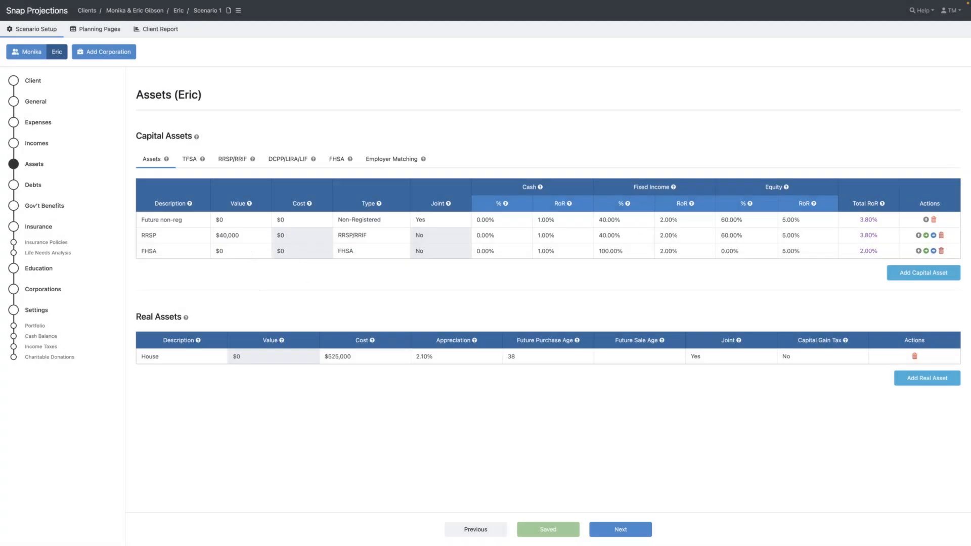
- Set the spouse's TFSA contribution room for 2024 to $90,000
left_click(192, 160)
left_click(369, 196)
type("90,000")
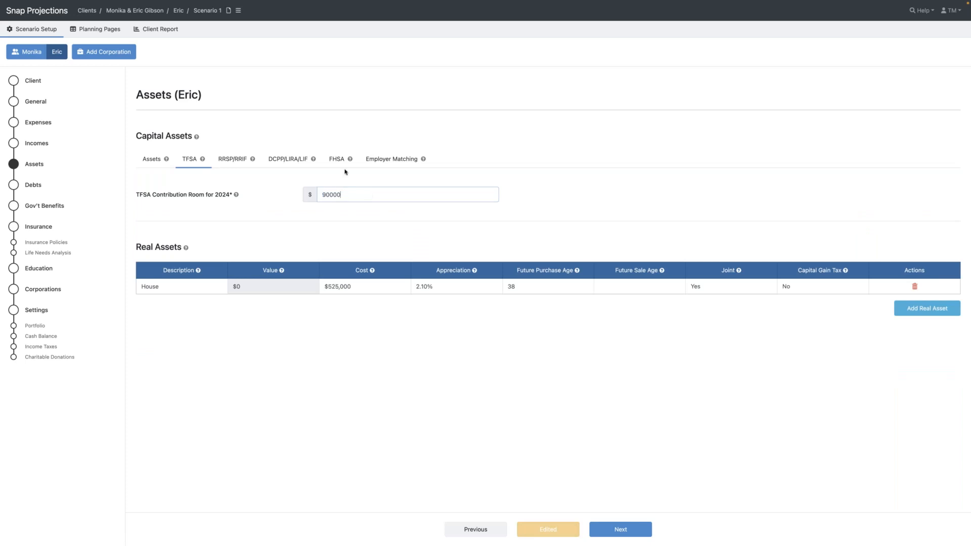
- Set the spouse's RRSP contribution room for 2024 to $50,000
left_click(231, 159)
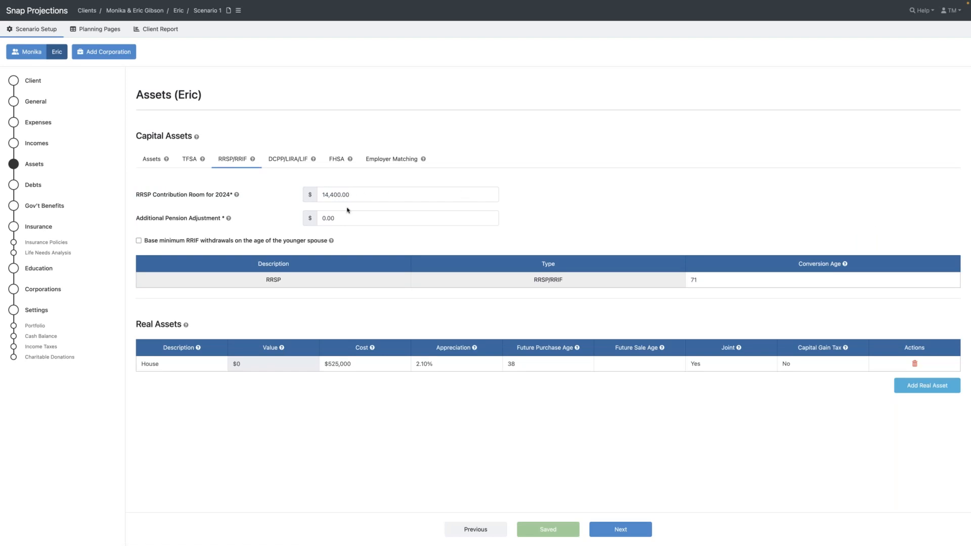
left_click(356, 194)
type("50000")
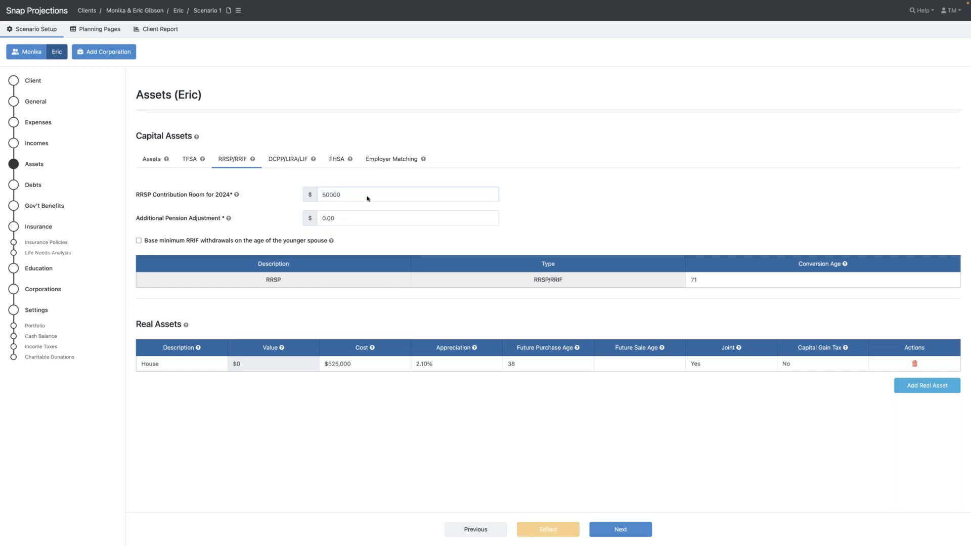
- Set the spouse's first FHSA opening age to 32 and select House as the first home
left_click(337, 159)
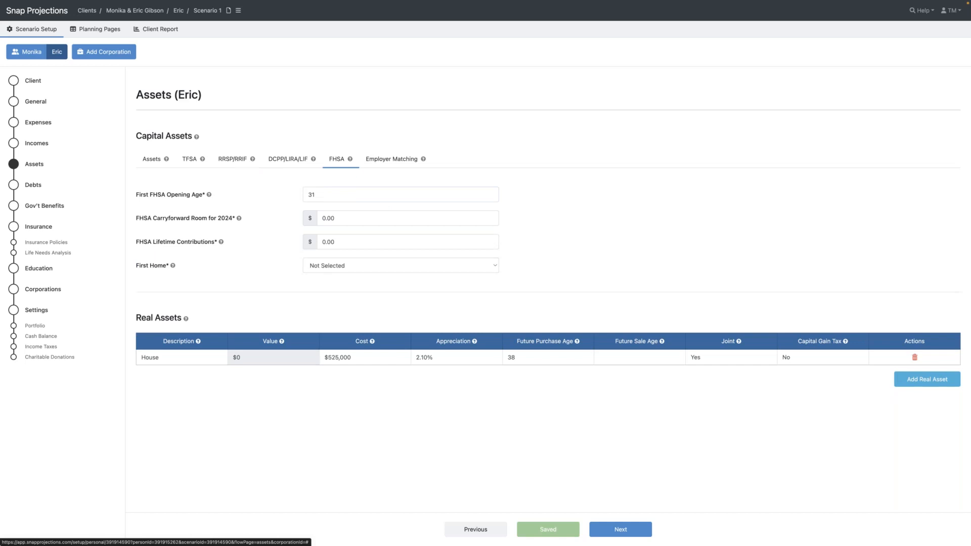
left_click(329, 195)
key("BackSpace")
type("2")
left_click(344, 230)
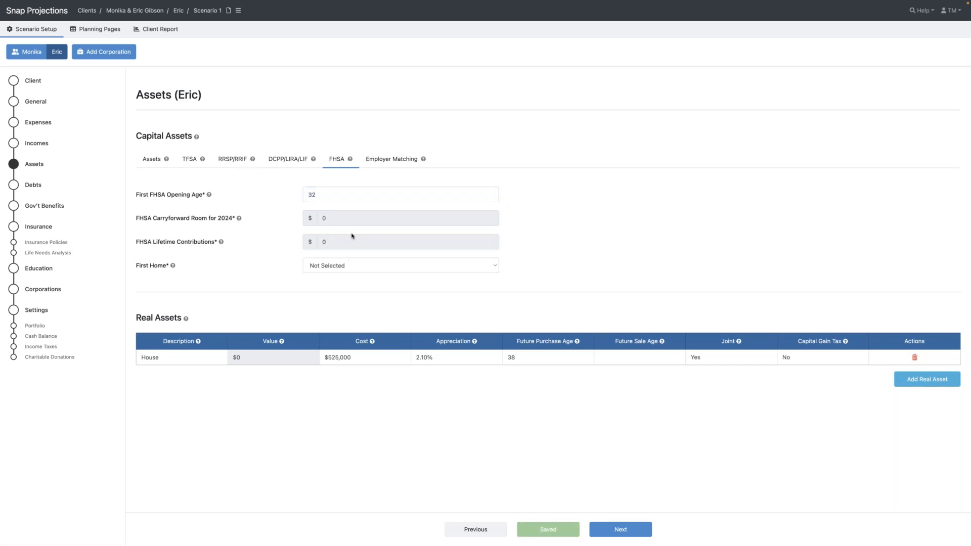
left_click(358, 267)
left_click(378, 278)
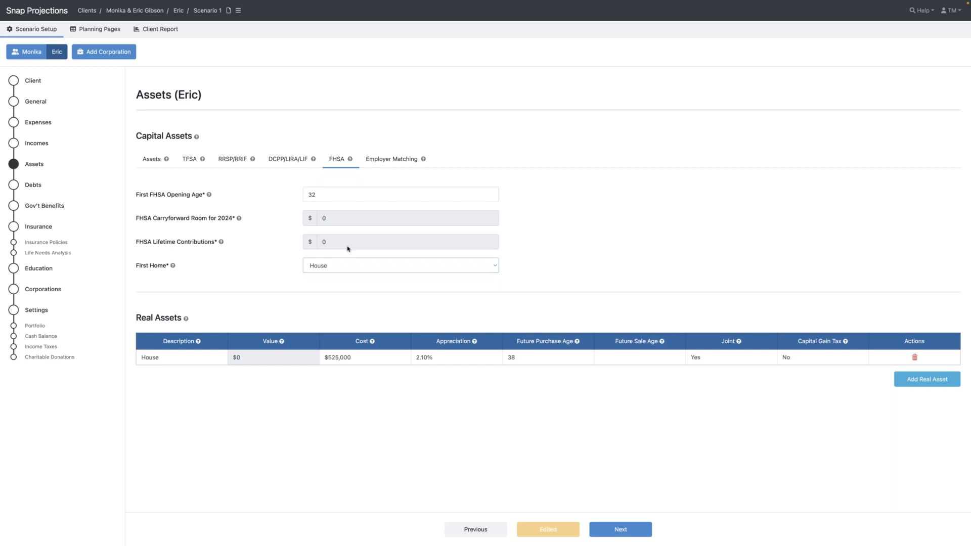
mouse_move(209, 196)
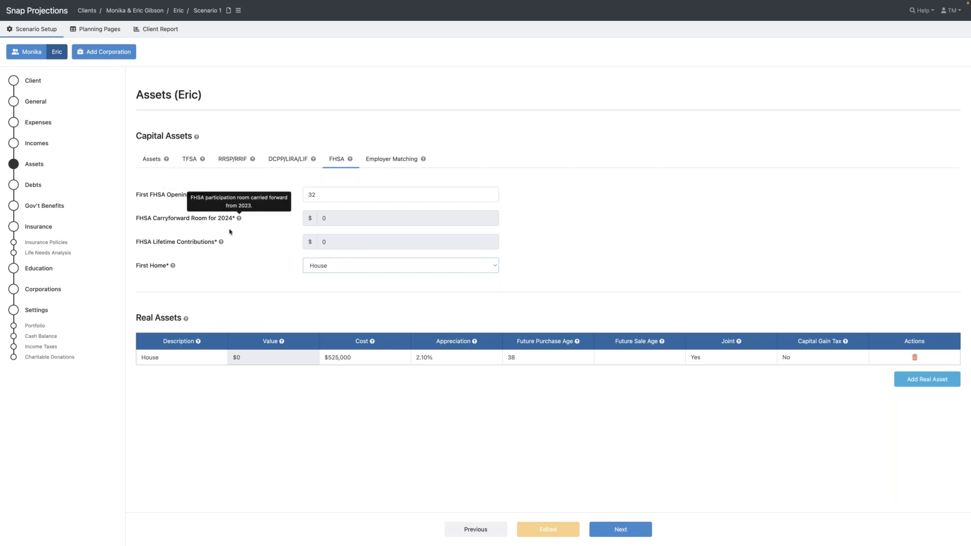
- Add a Mortgage debt for the spouse with a $450,000 balance, 5% interest rate and future start age 38
mouse_move(221, 242)
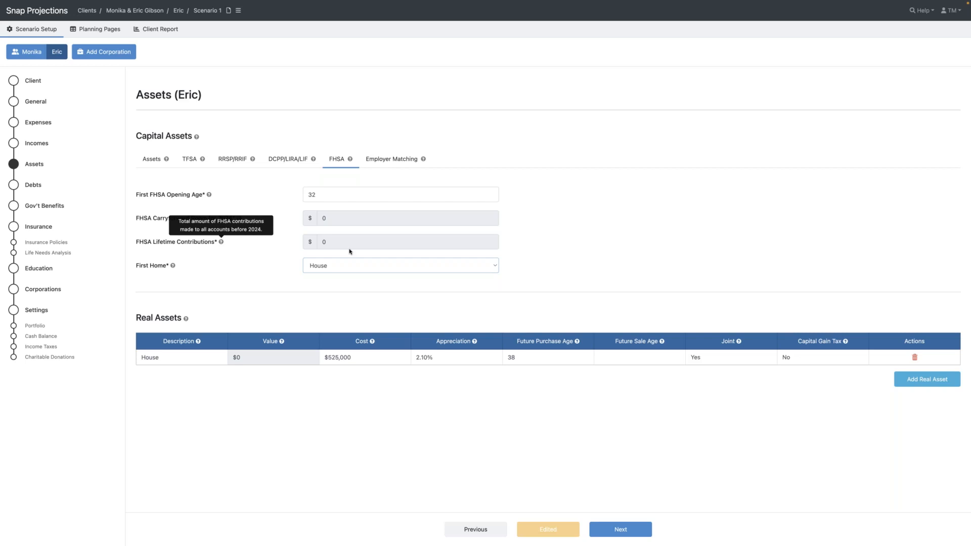
left_click(33, 187)
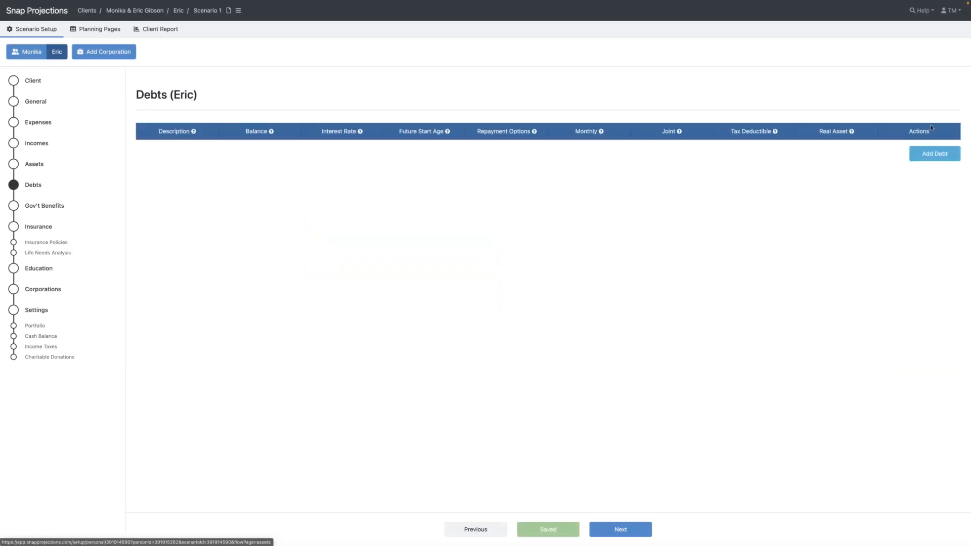
left_click(928, 157)
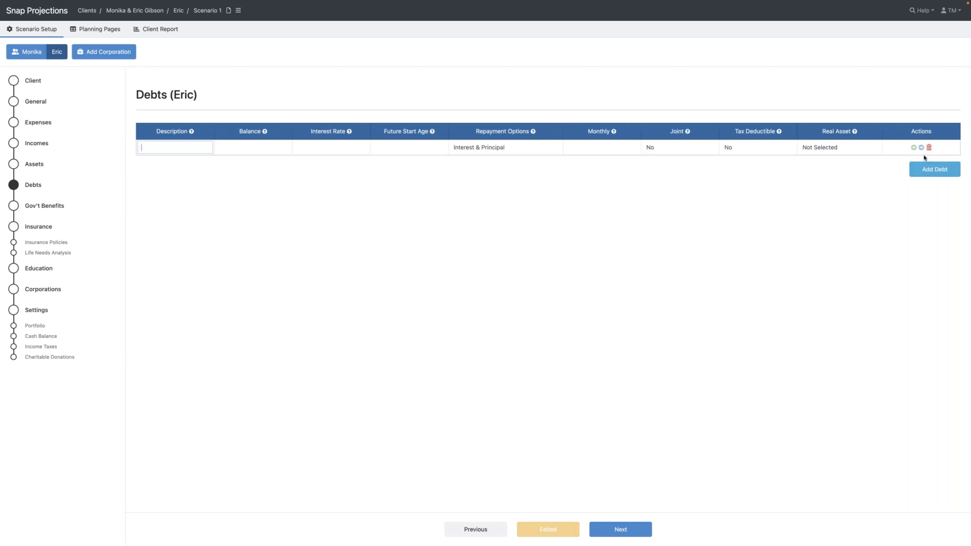
type("Mortgage")
key("Tab")
type("450000")
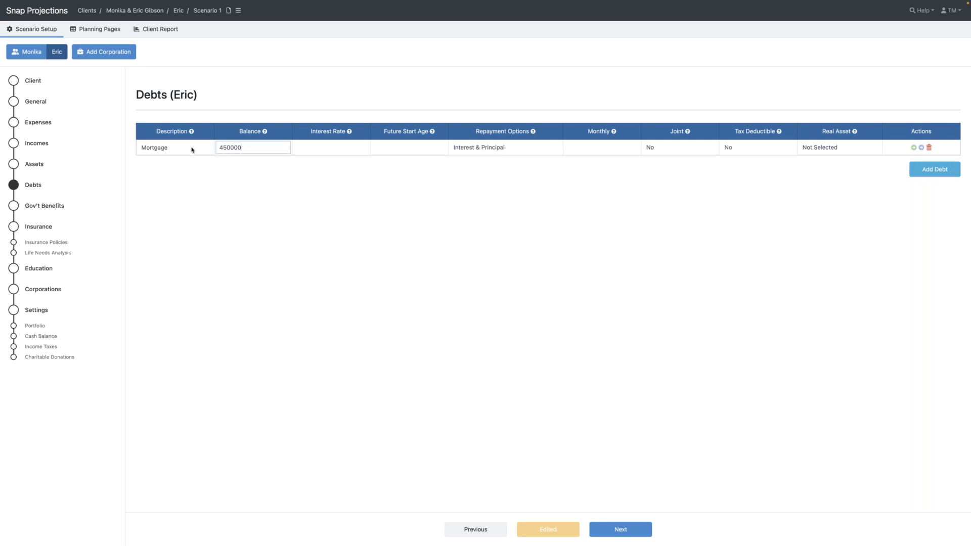
key("Tab")
type("5")
key("Tab")
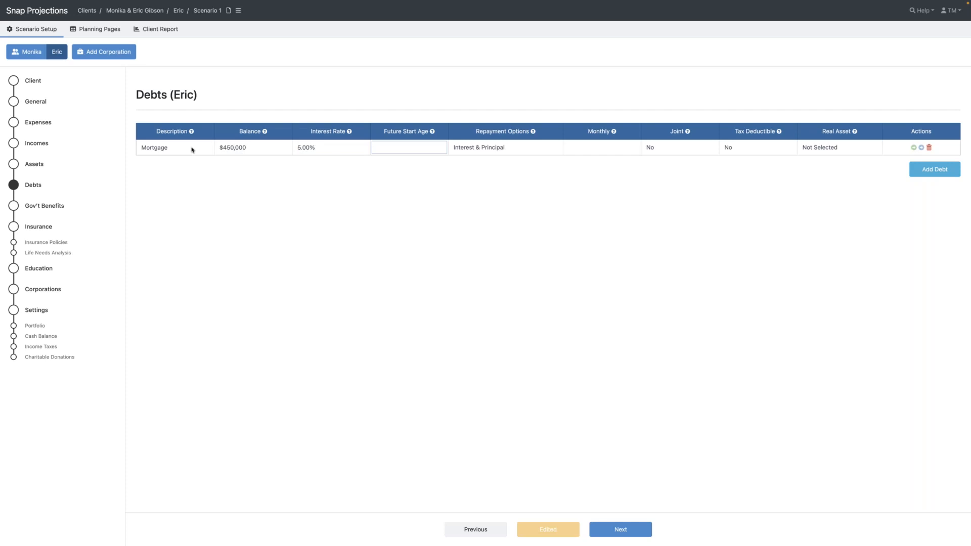
type("38")
key("Tab")
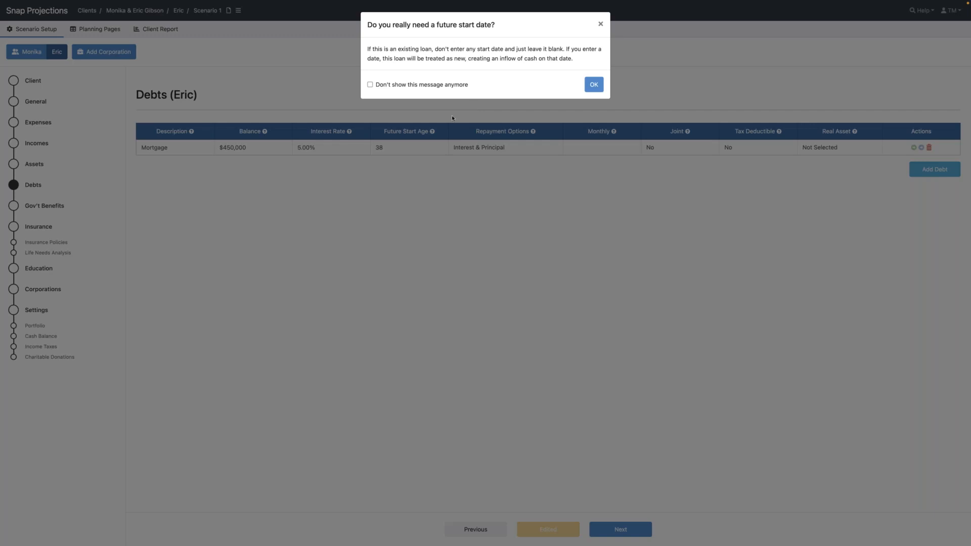
left_click(594, 84)
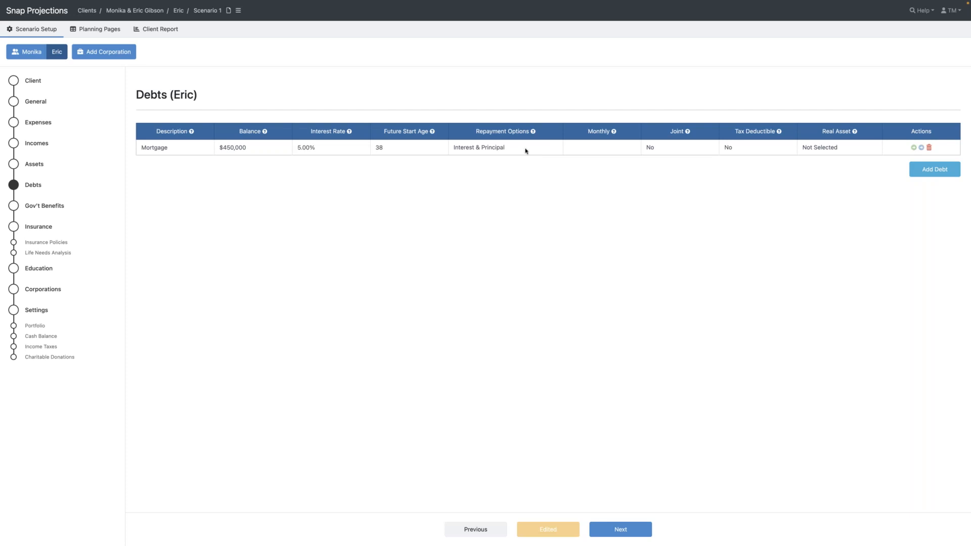
- Set the mortgage's monthly payment to $2,600, make it joint and link it to the House real asset
left_click(603, 150)
type("26000")
left_click(696, 152)
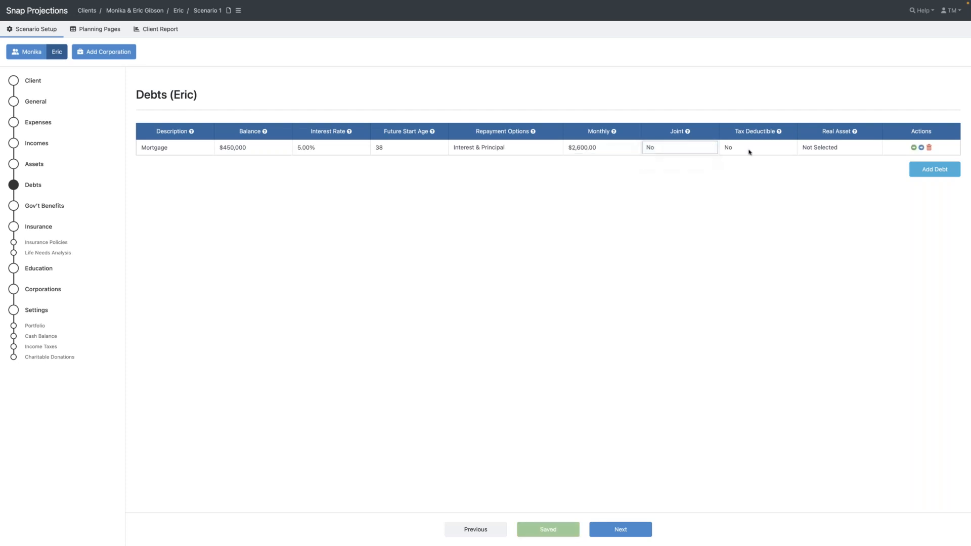
left_click(854, 150)
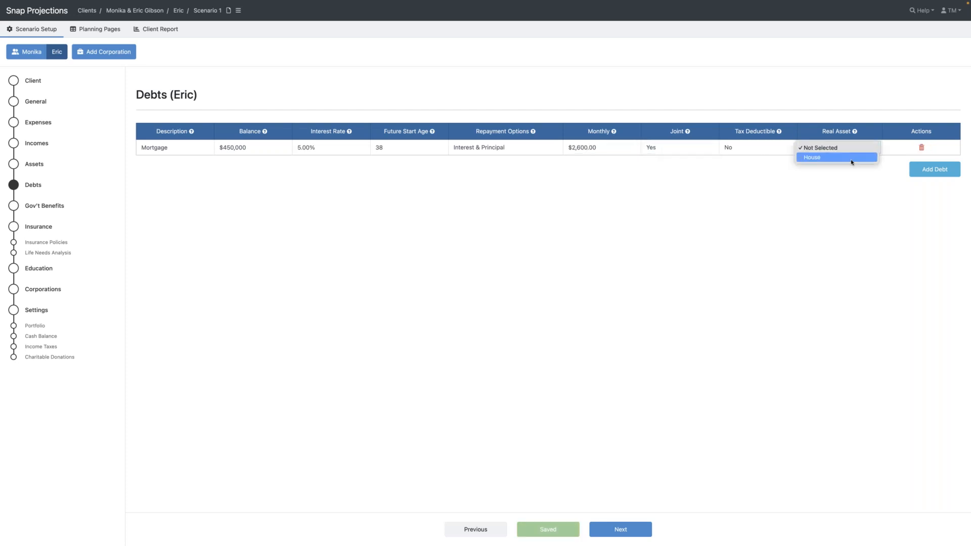
left_click(851, 161)
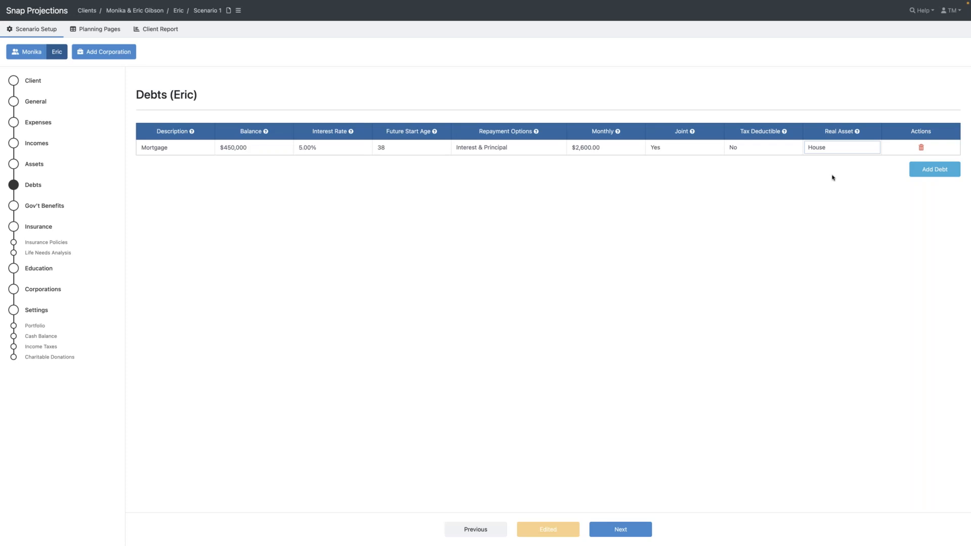
- Review the CPP and OAS government benefit settings for both spouses
left_click(28, 204)
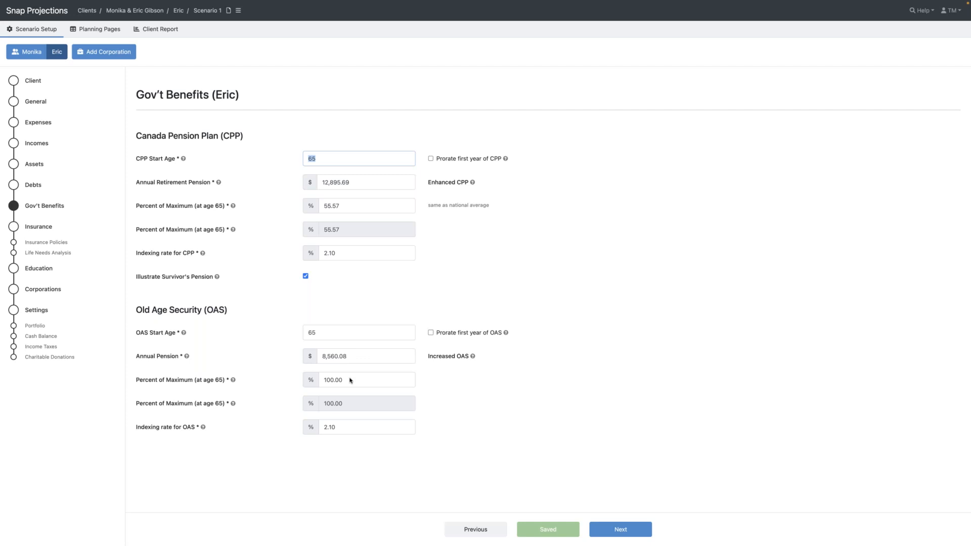
left_click(9, 50)
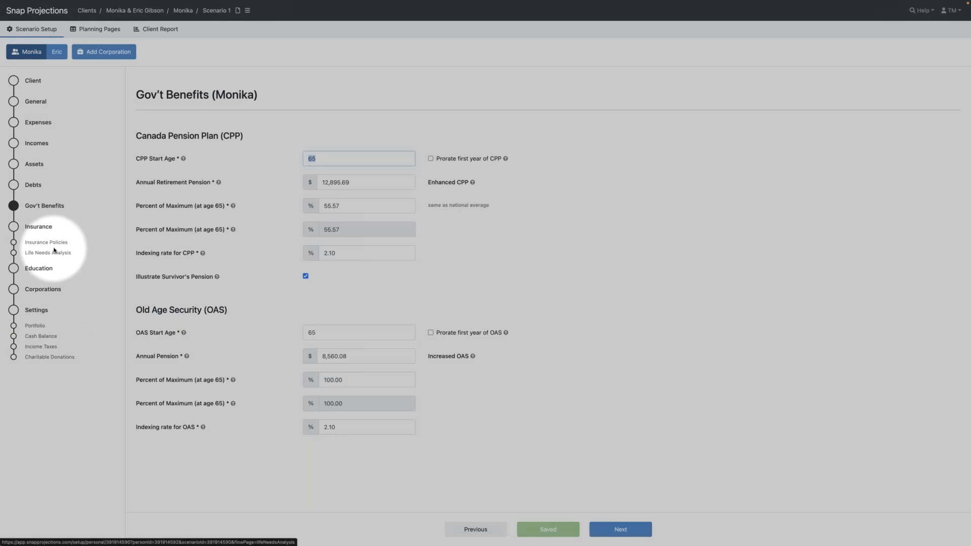
- In the spouse's planning page, set the 2024 RRSP contribution to $12,000 and copy it down to age 64
left_click(98, 31)
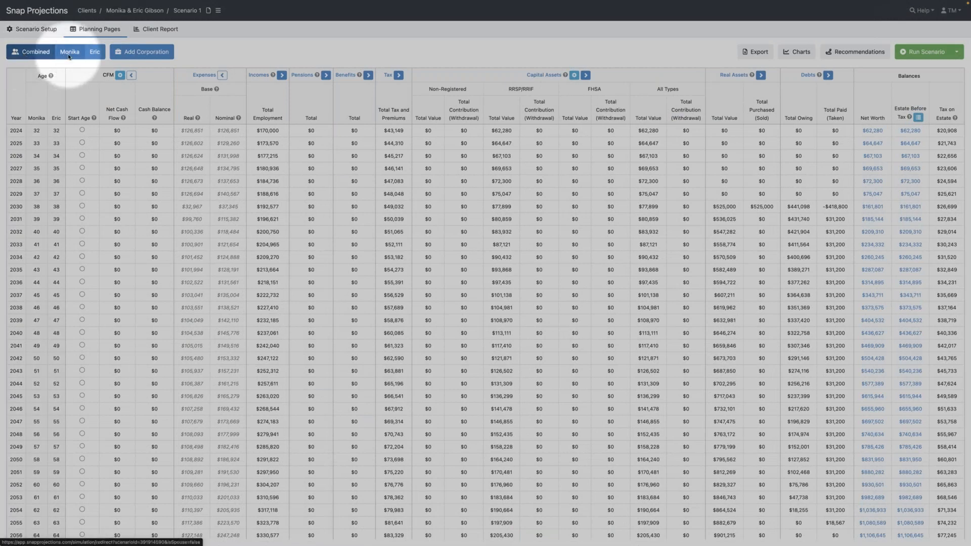
left_click(95, 55)
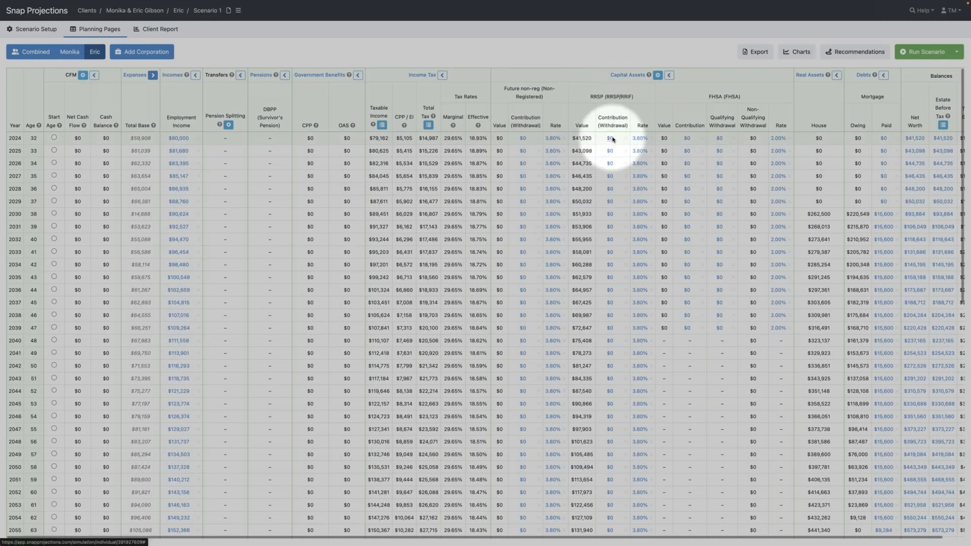
mouse_move(613, 140)
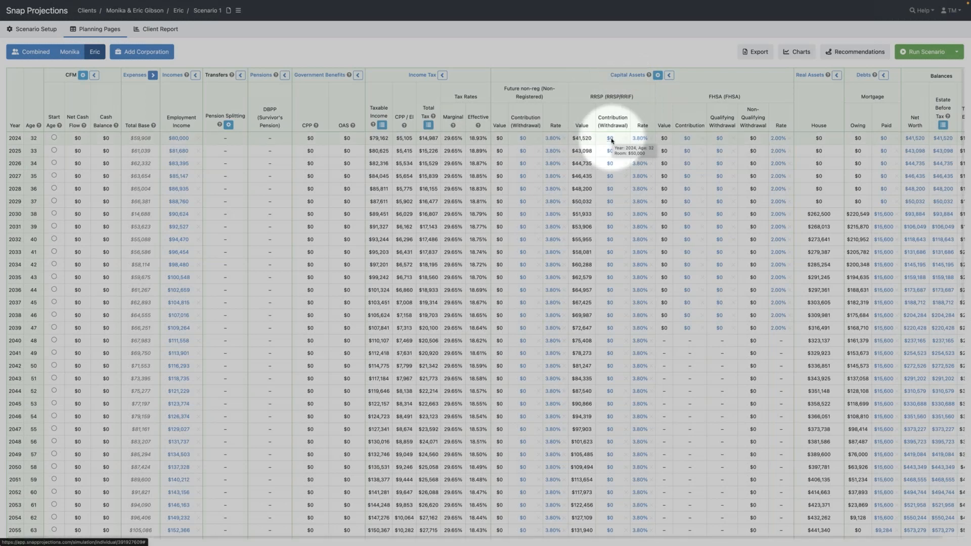
left_click(611, 139)
type("12000")
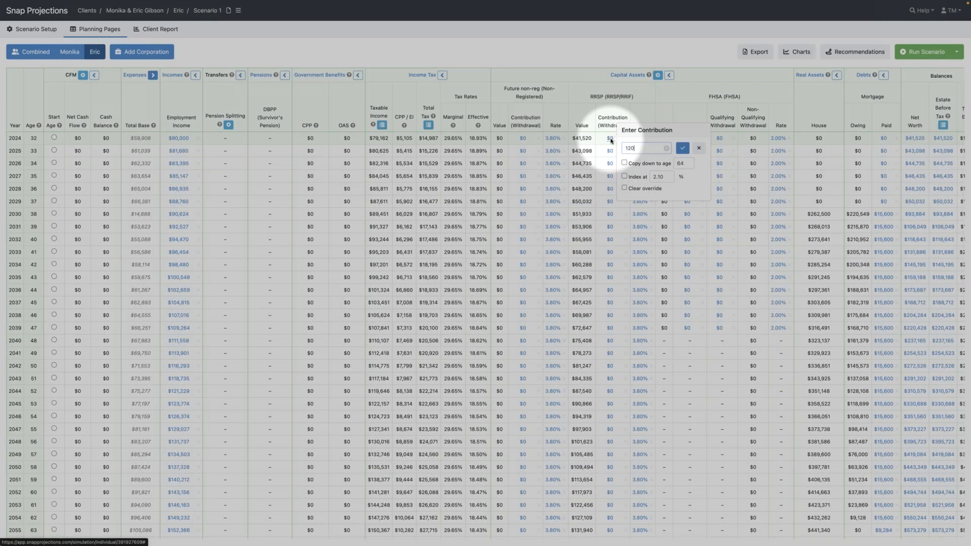
left_click(624, 163)
left_click(682, 147)
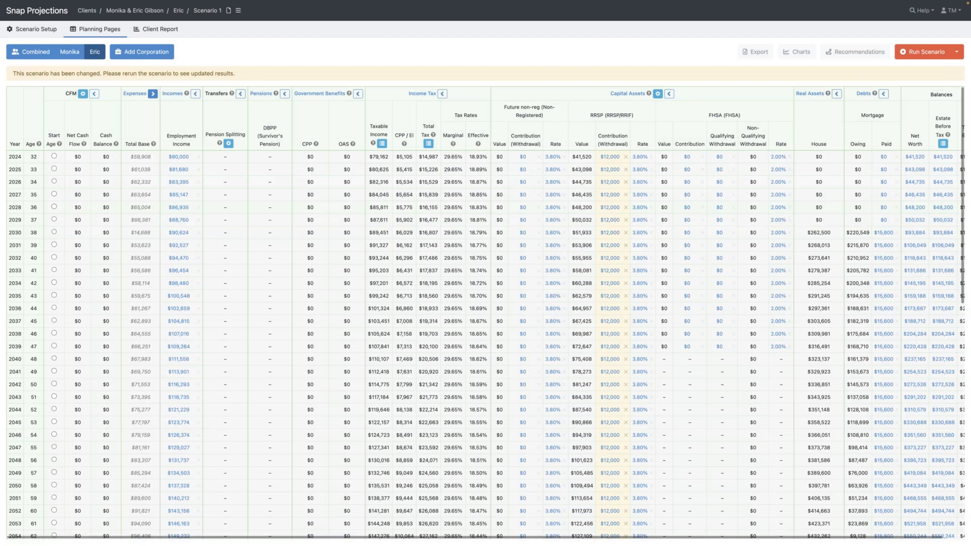
left_click(609, 158)
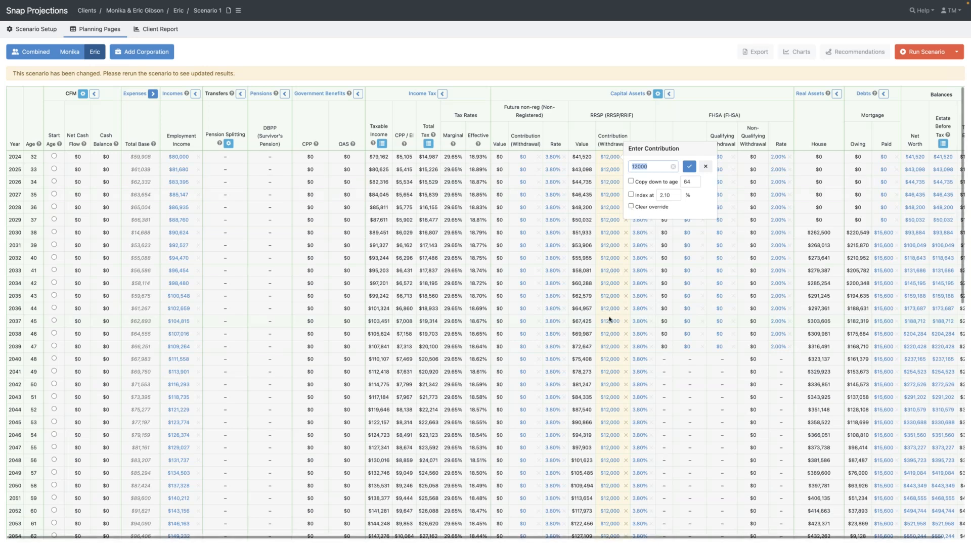
left_click(705, 166)
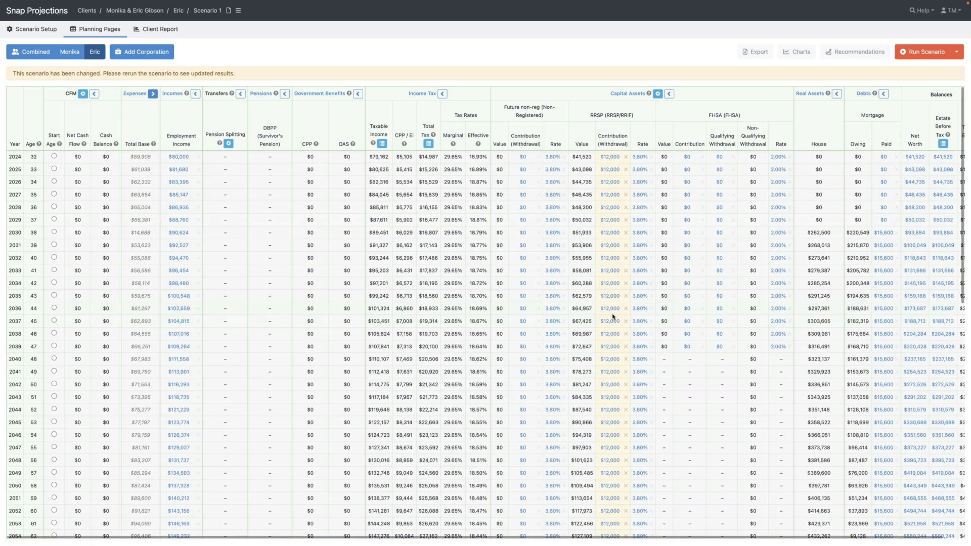
- Rerun the scenario and check the spouse's 2024 RRSP contribution room and the minimum withdrawal at age 72
mouse_move(612, 317)
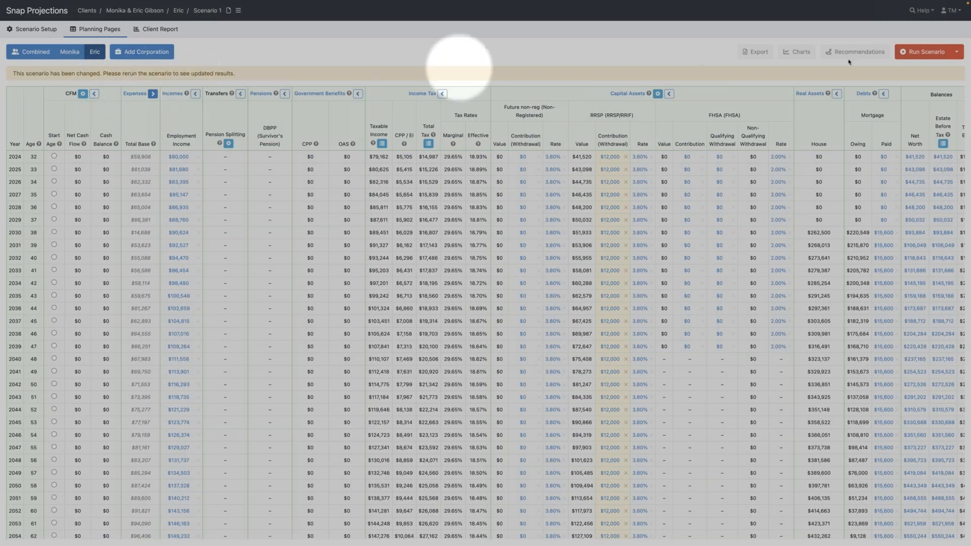
left_click(920, 54)
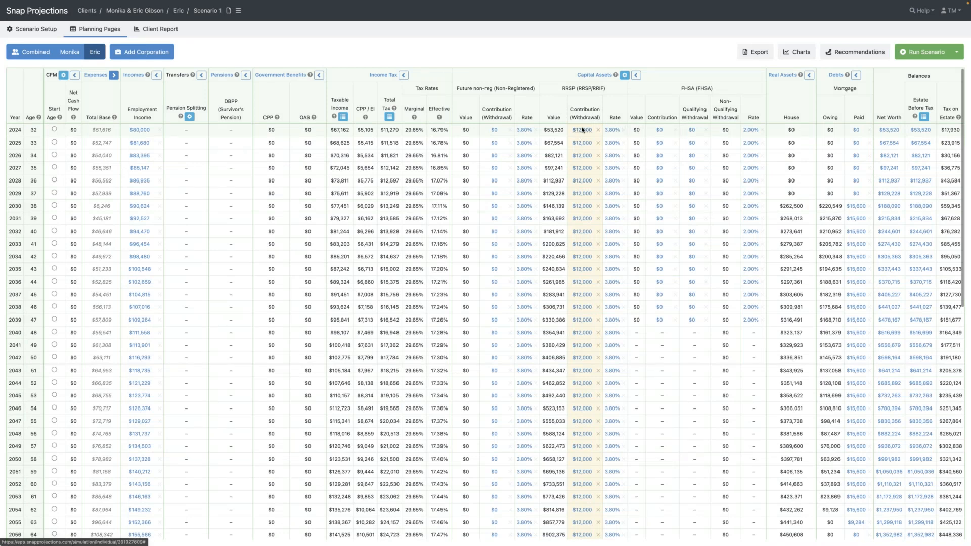
mouse_move(582, 130)
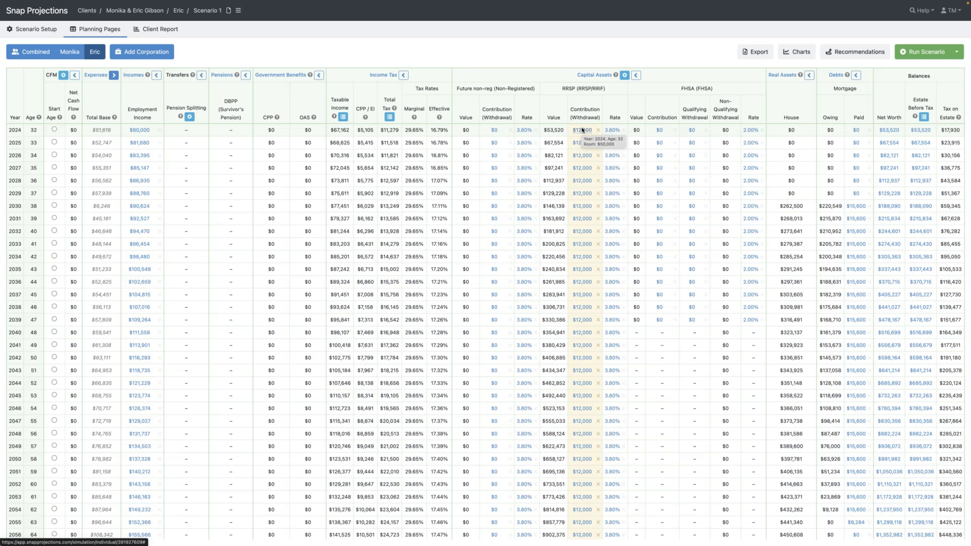
scroll(581, 220, "down", 1)
scroll(581, 220, "down", 6)
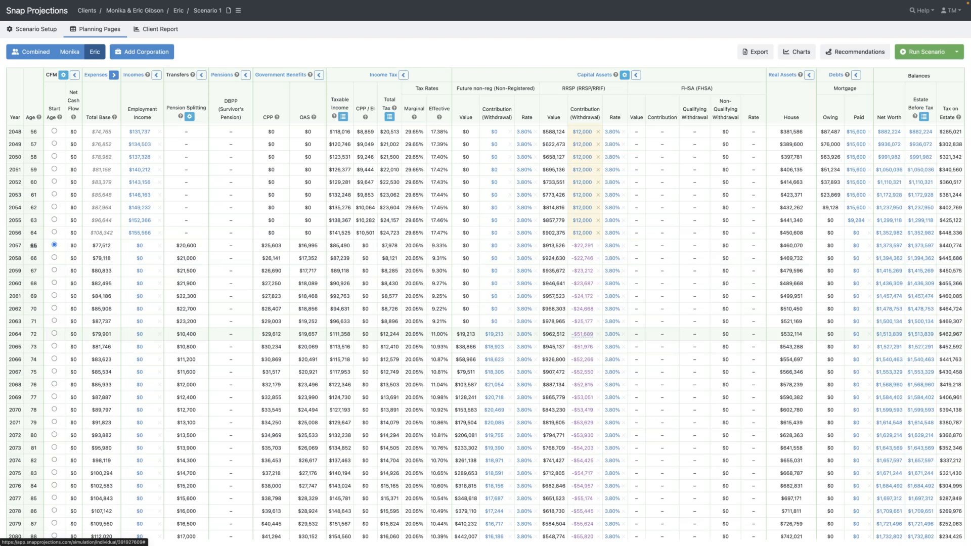
mouse_move(588, 335)
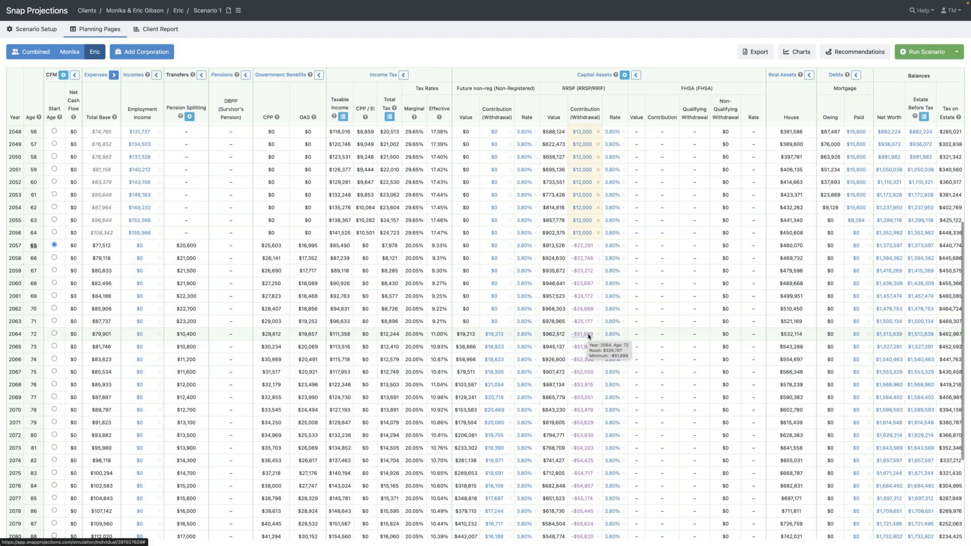
- Set the spouse's 2024 FHSA contribution to $5,000 and copy it down to age 35
scroll(681, 190, "up", 6)
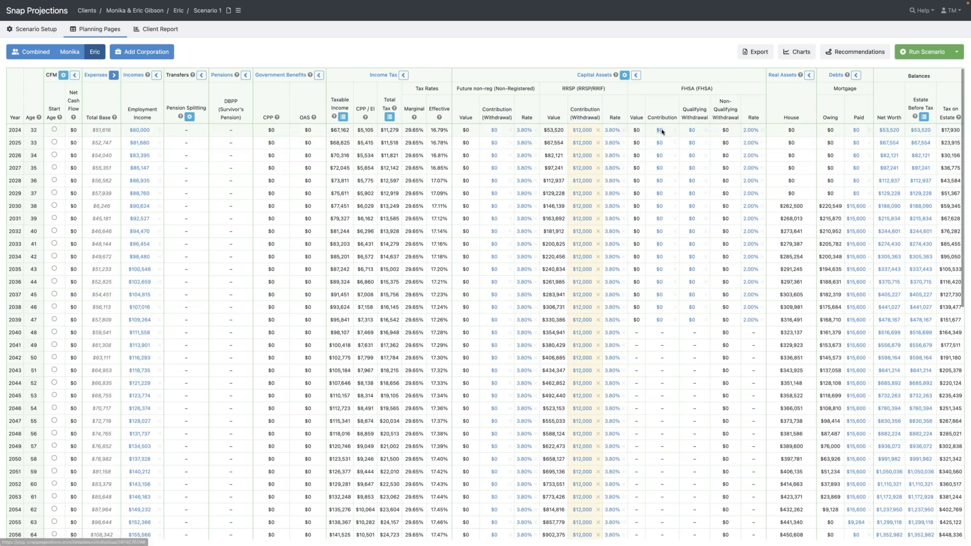
left_click(661, 130)
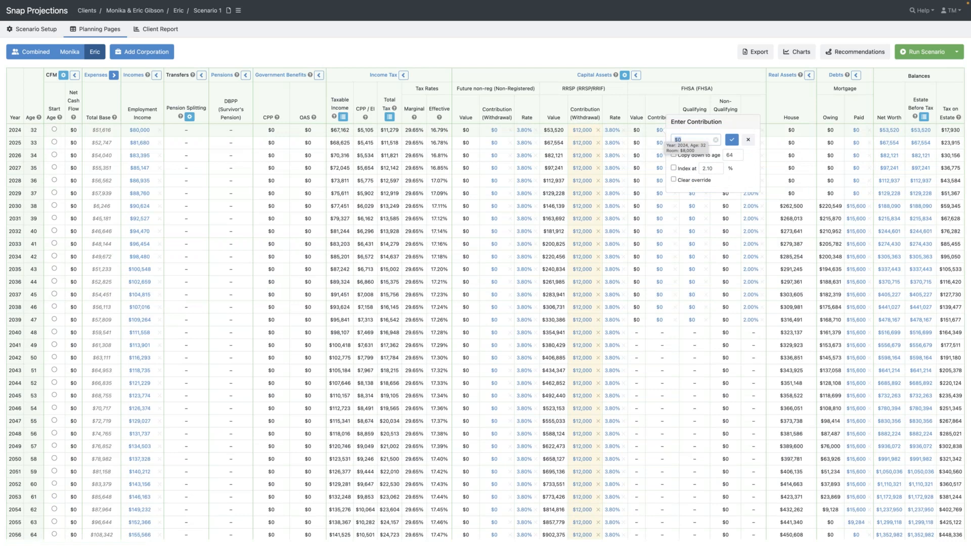
type("5000")
left_click(674, 155)
key("Tab")
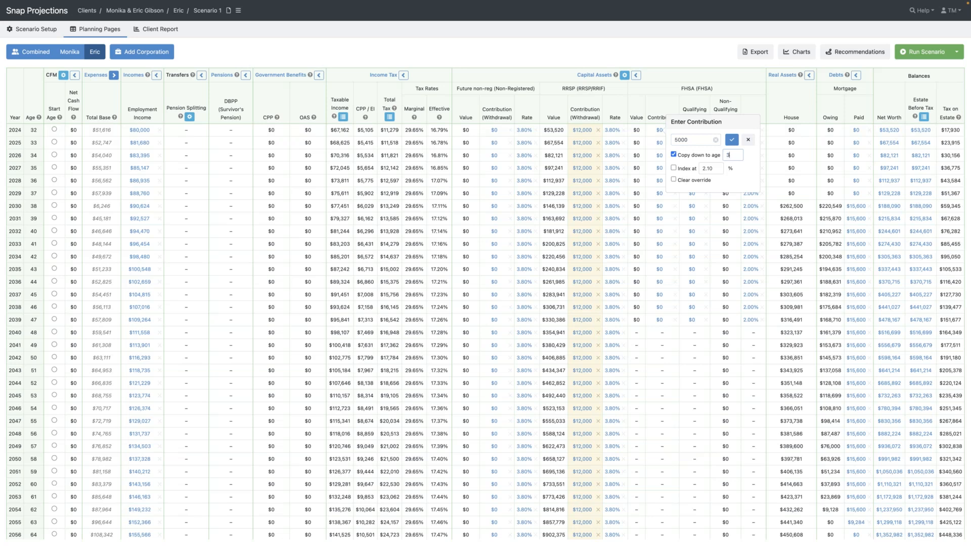
key("Return")
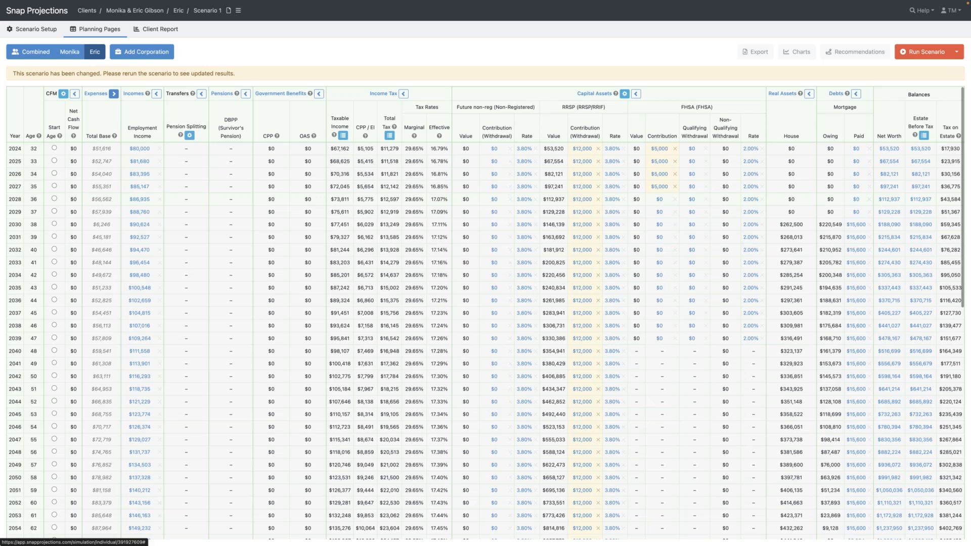
- Set the spouse's FHSA contribution to $8,000 from 2028, copy it down to the following years and rerun the scenario
left_click(660, 200)
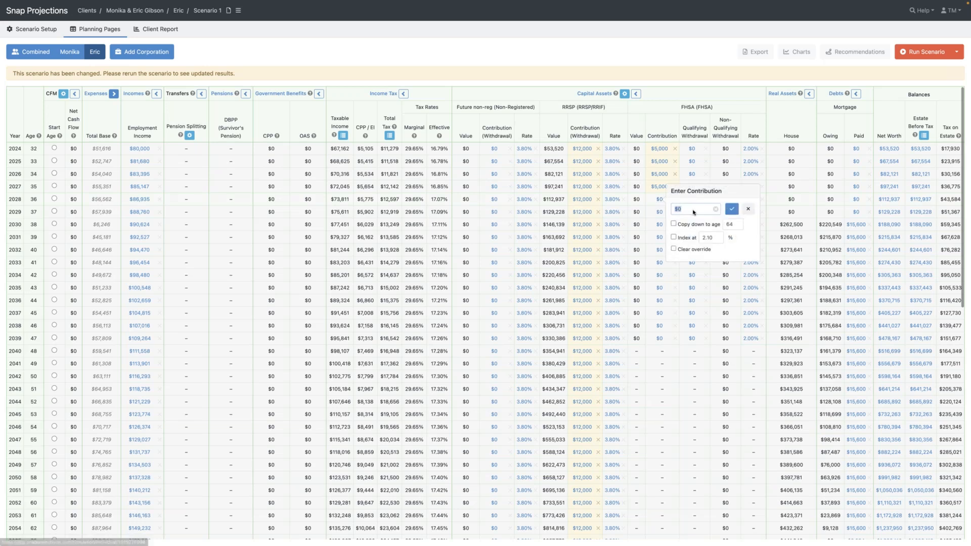
type("8000")
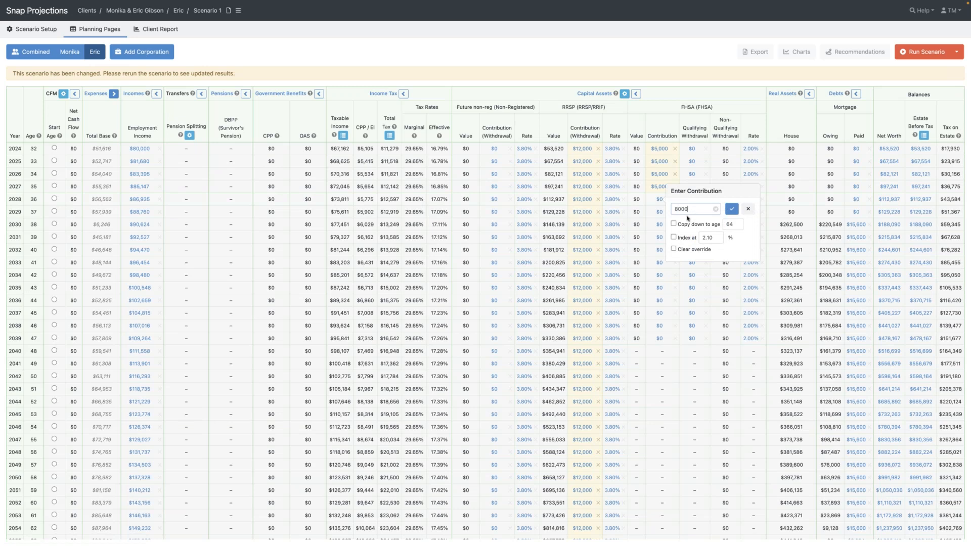
left_click(674, 224)
left_click(731, 210)
left_click(925, 52)
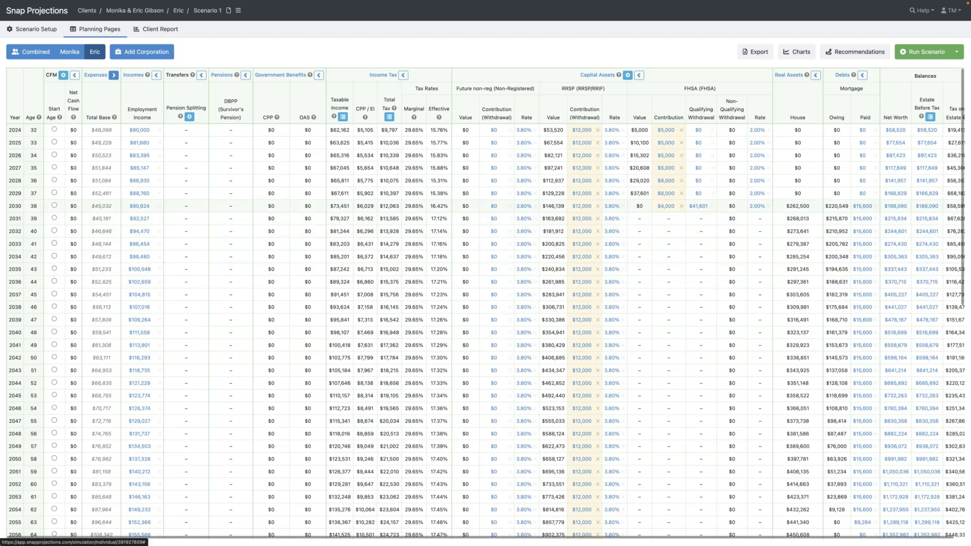
- In the primary client's planning page, set the 2024 FHSA contribution to $5,000 and copy it down to age 38
left_click(70, 52)
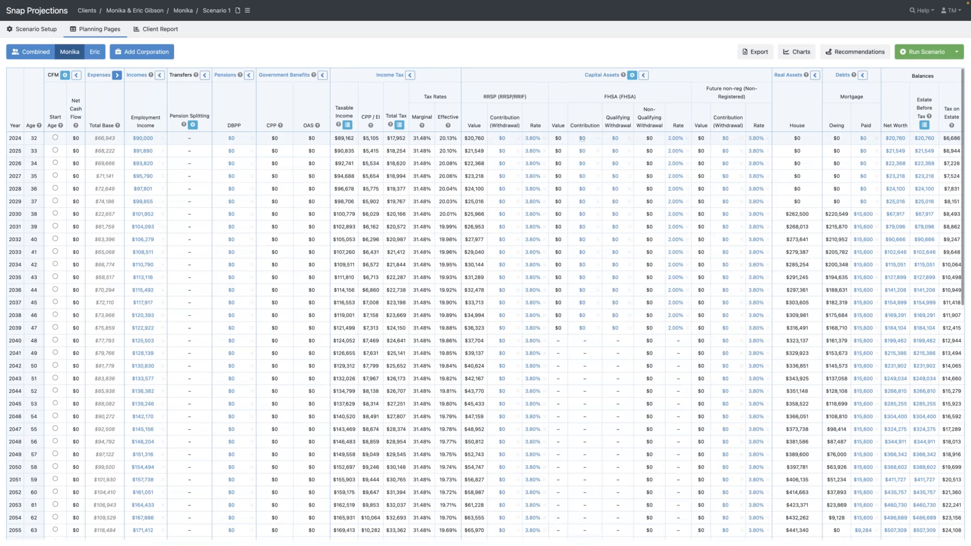
left_click(582, 138)
type("5000")
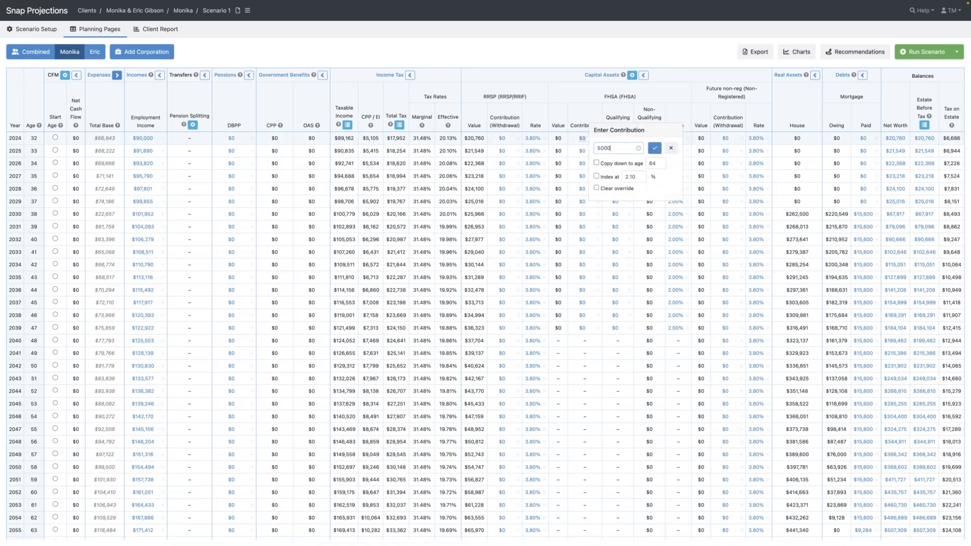
left_click(596, 163)
left_click(659, 166)
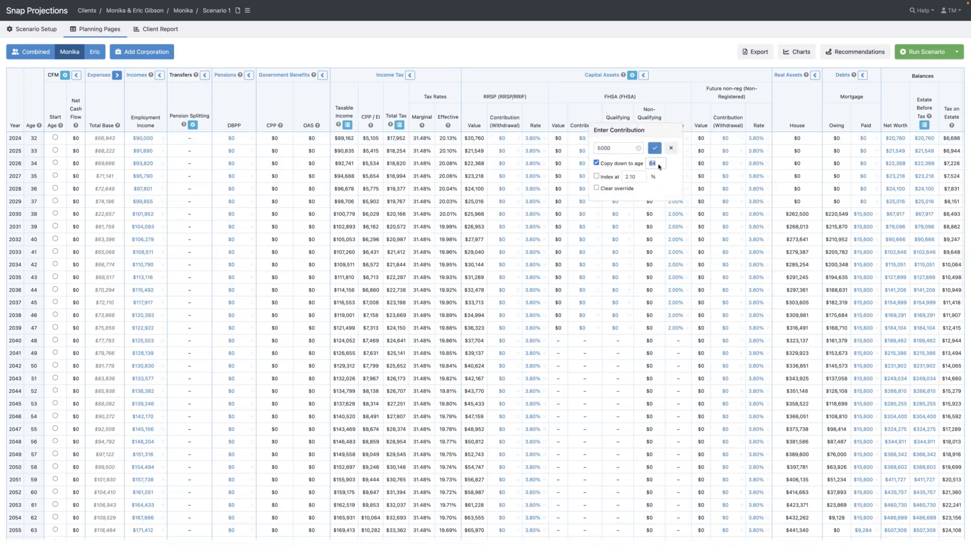
left_click(654, 148)
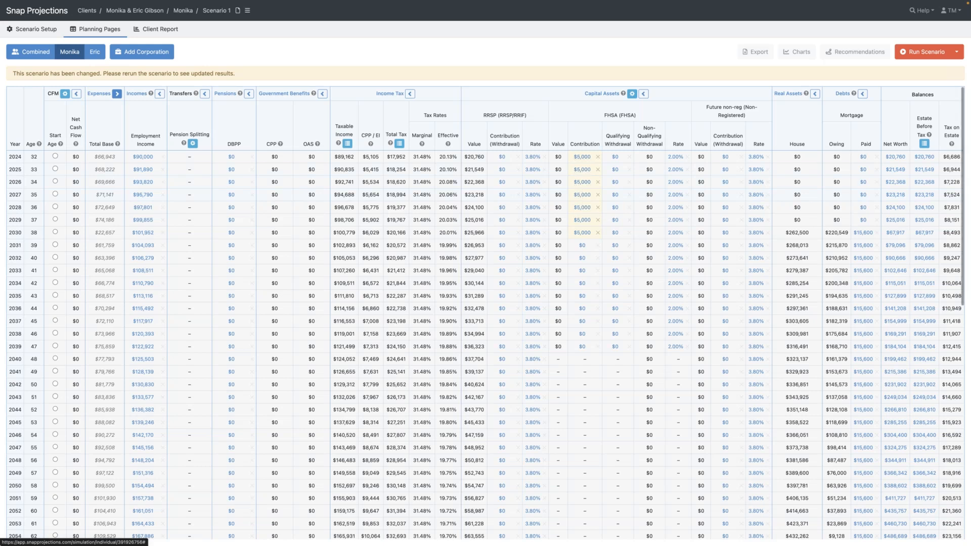
- Set the primary client's FHSA contribution to $8,000 from 2028, copy it down to the following years and rerun the scenario
left_click(583, 208)
type("8000")
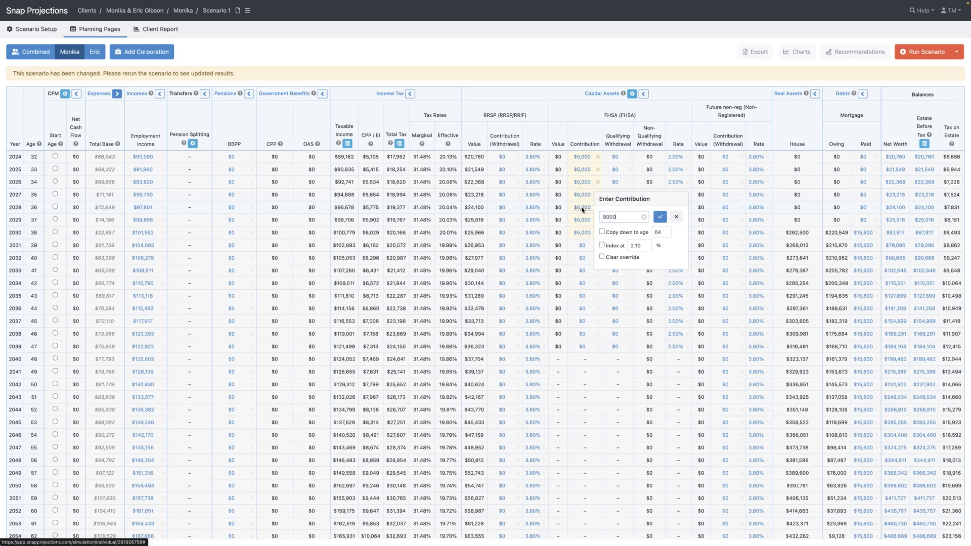
key("Return")
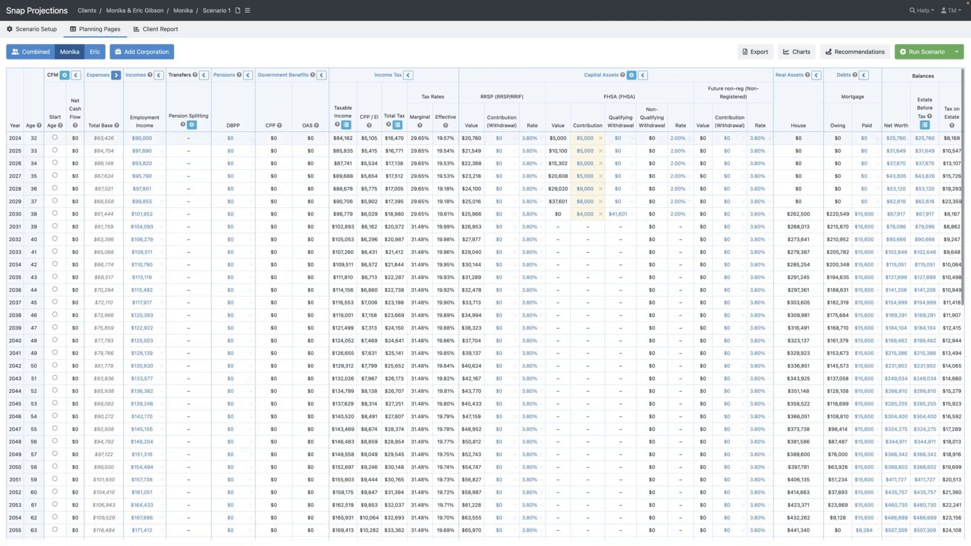
mouse_move(585, 219)
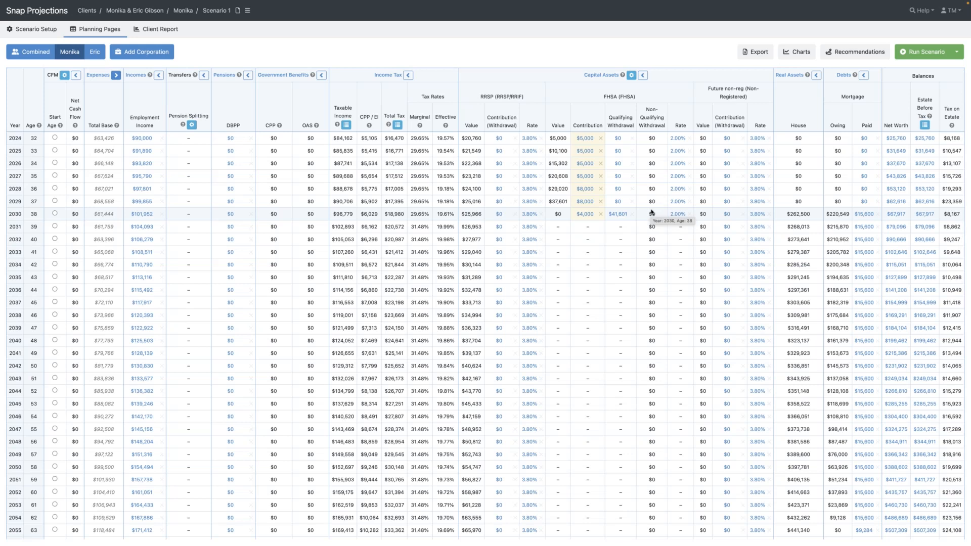
- Search the instant answers for "FHSA" and open the full First Home Savings Account (FHSA) help article
left_click(924, 11)
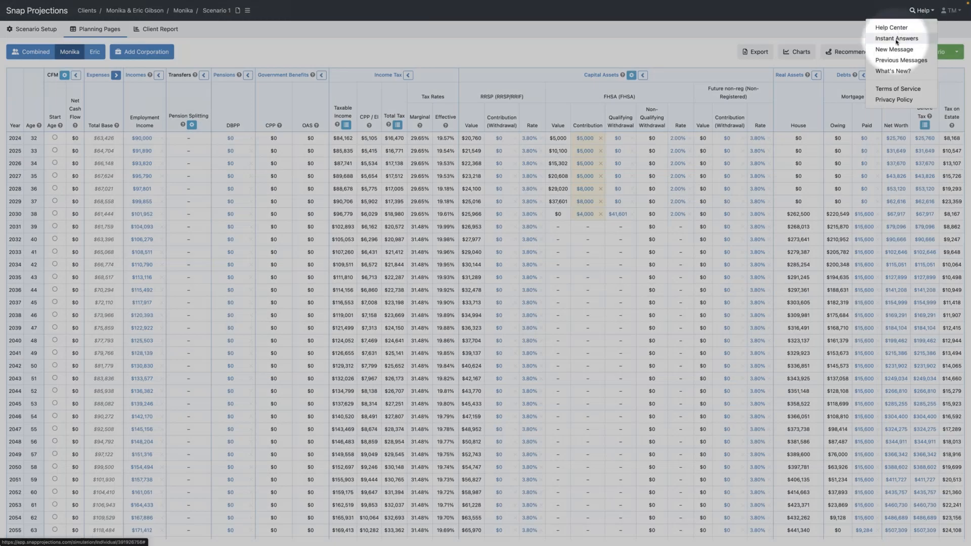
left_click(896, 39)
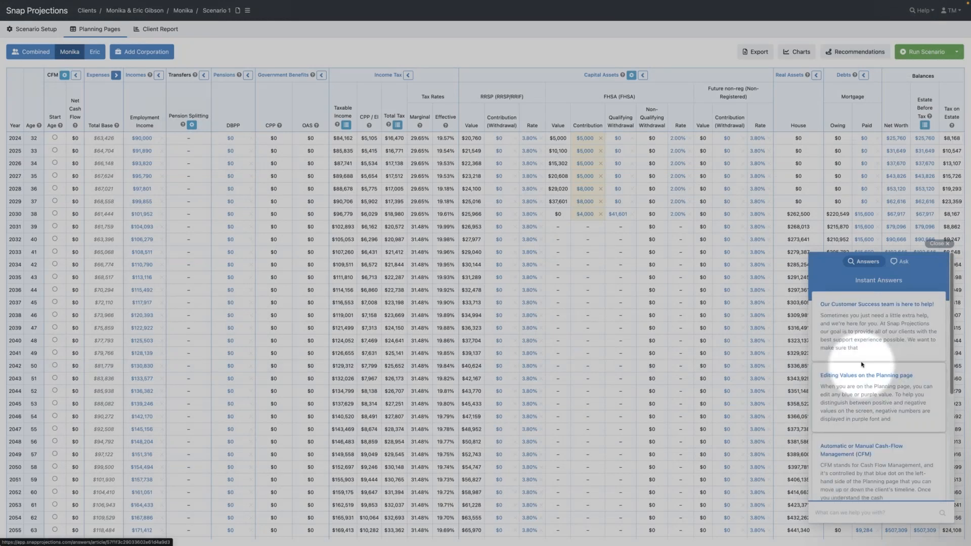
type("FHSA")
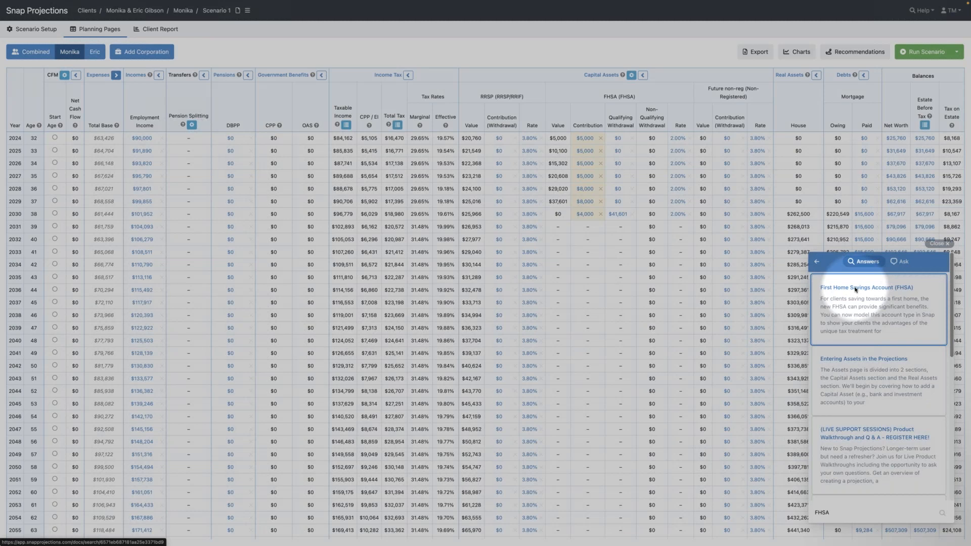
left_click(855, 288)
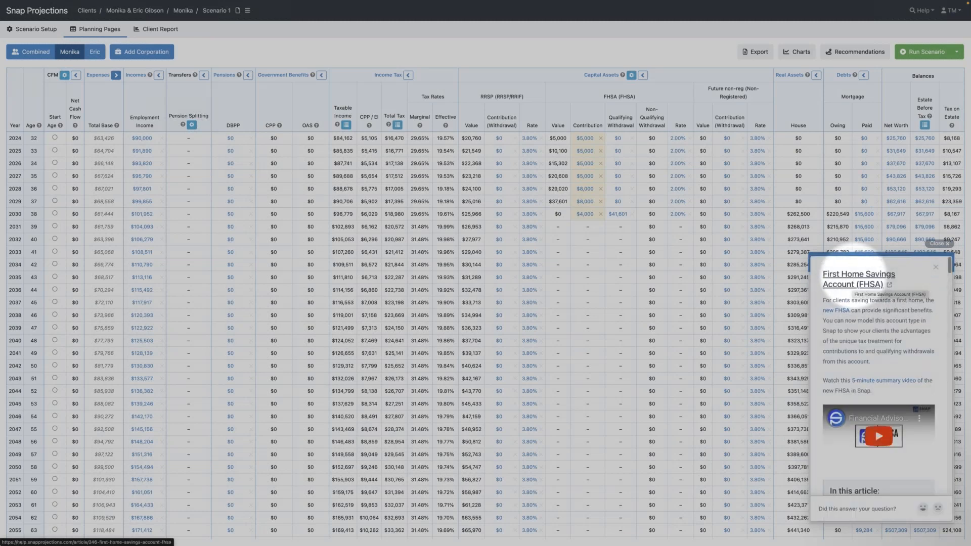
left_click(853, 275)
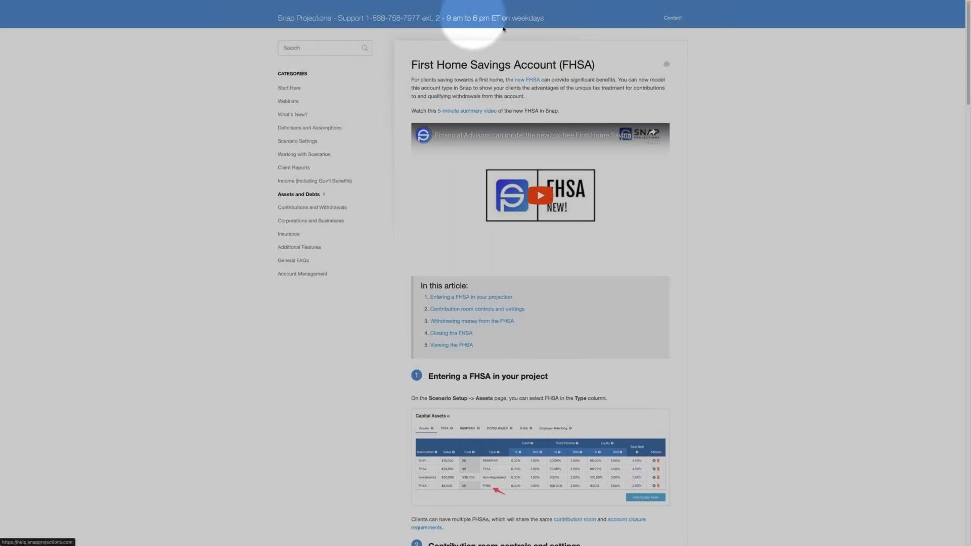
- View and close the help site's contact form, and open the live support sessions article from the Webinars category
left_click(675, 19)
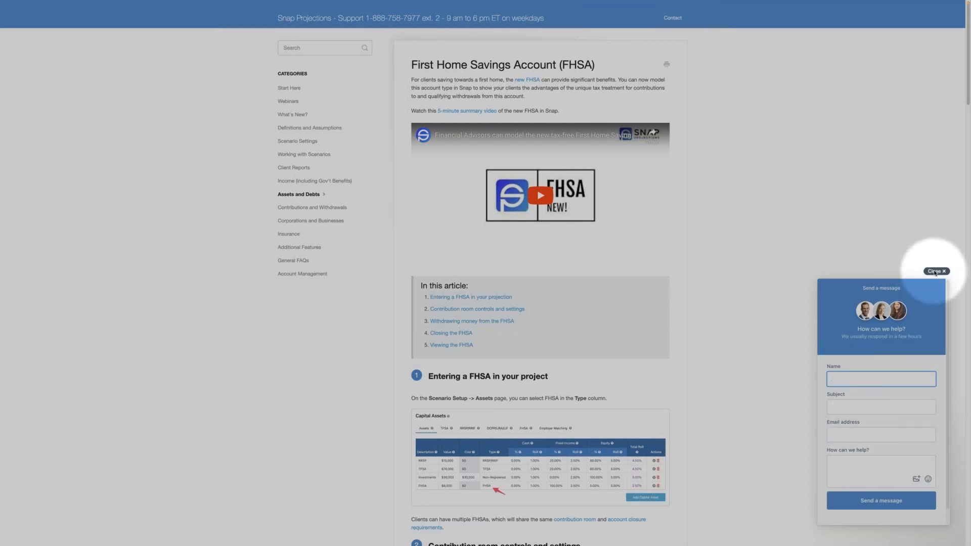
left_click(935, 271)
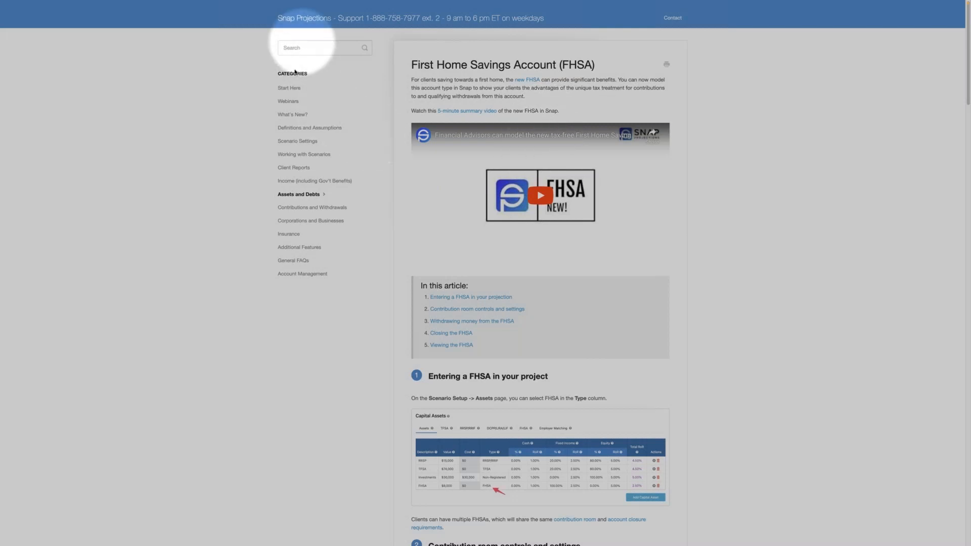
left_click(288, 101)
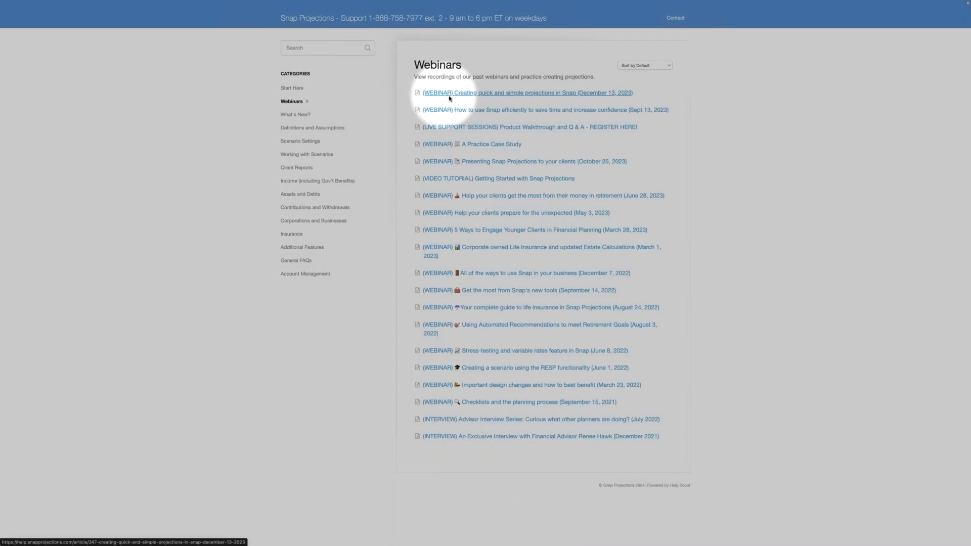
left_click(460, 128)
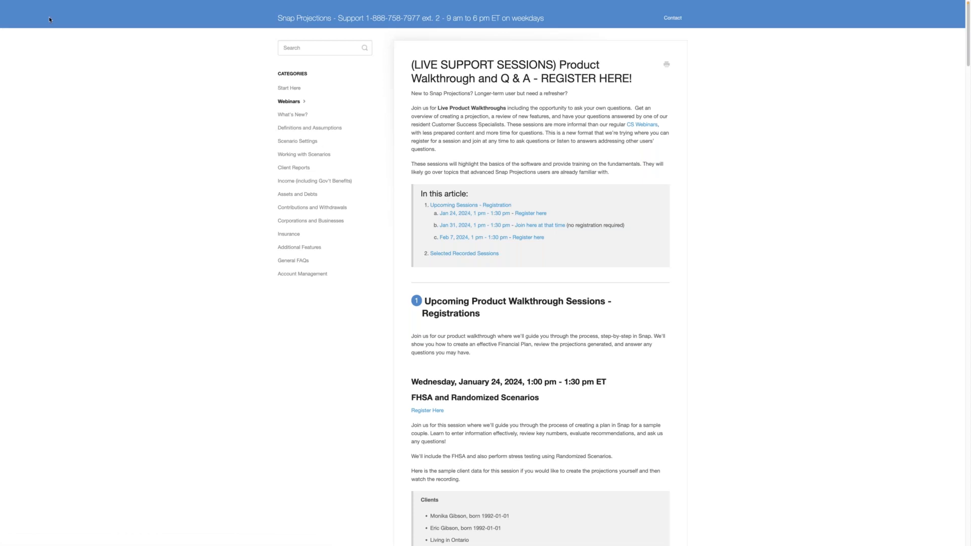
- Return to the primary client's planning page, close the FHSA help article and view the available help options
left_click(25, 15)
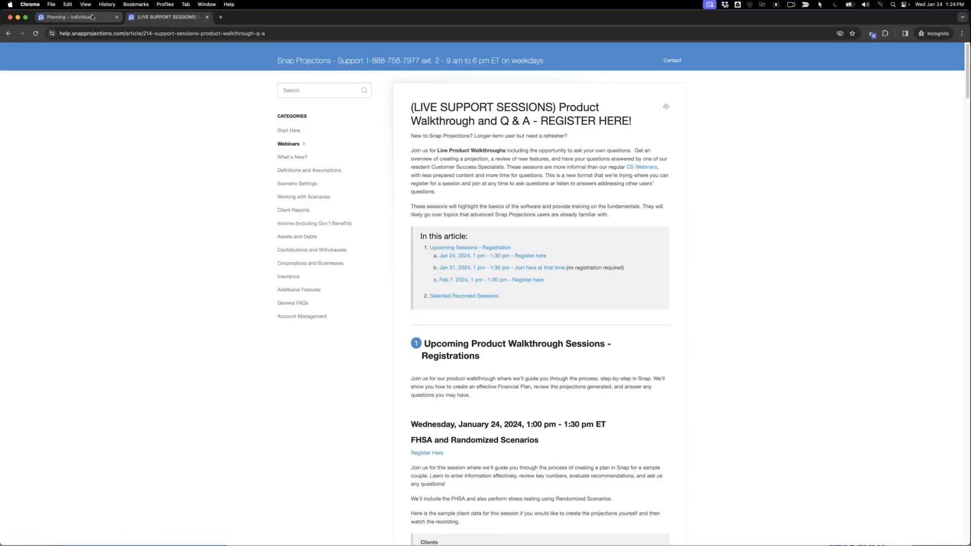
left_click(93, 17)
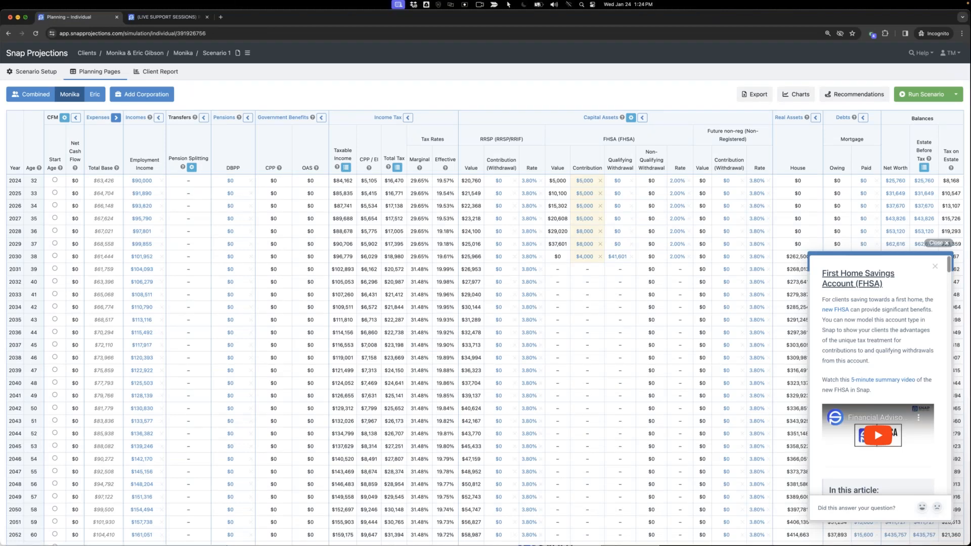
left_click(25, 17)
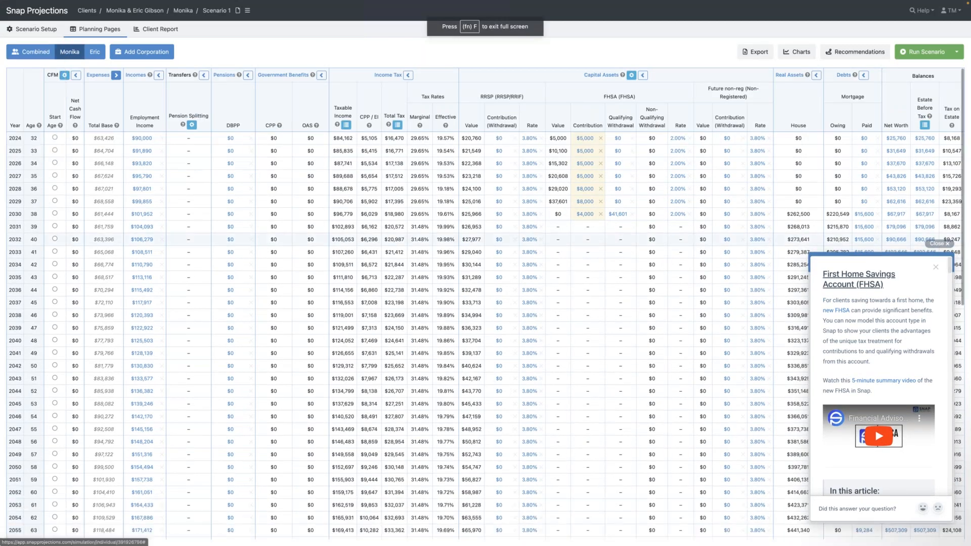
left_click(939, 243)
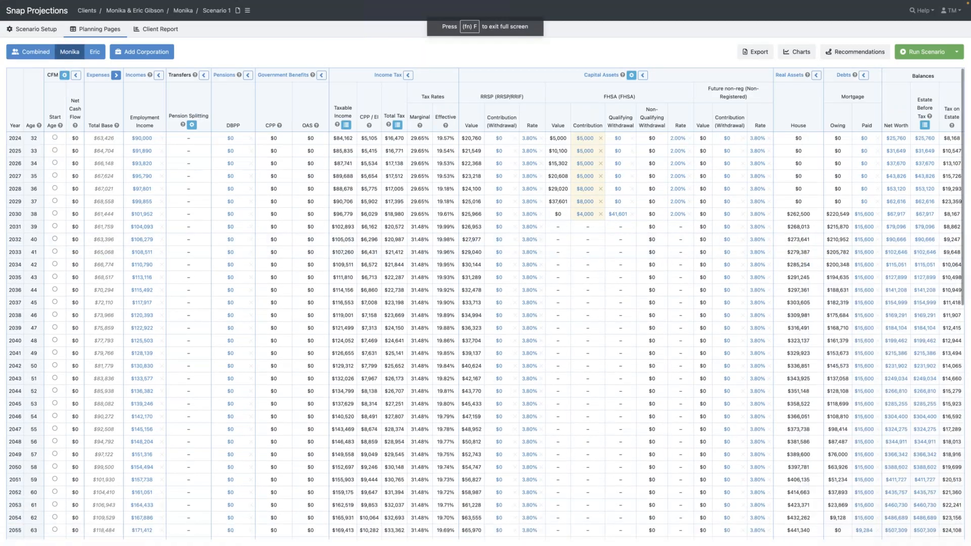
left_click(919, 11)
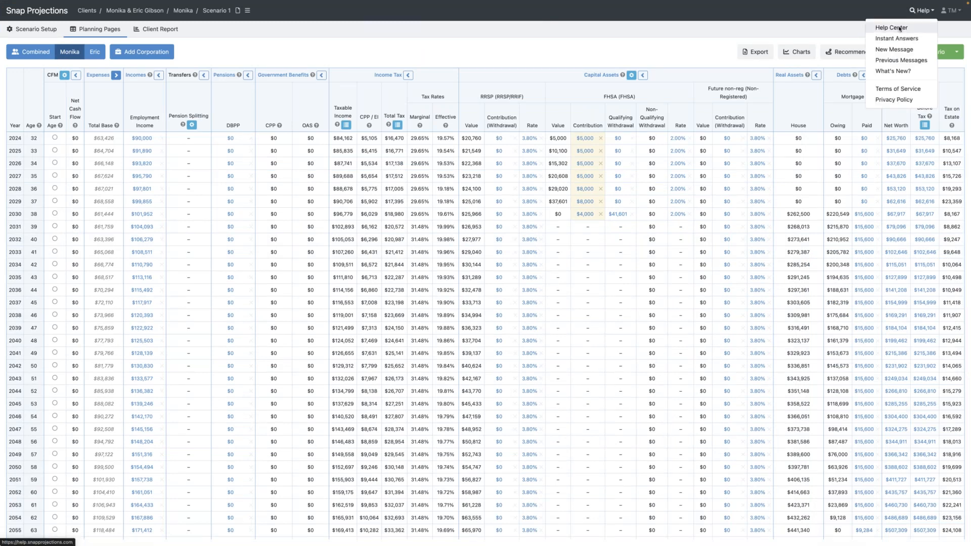
left_click(652, 45)
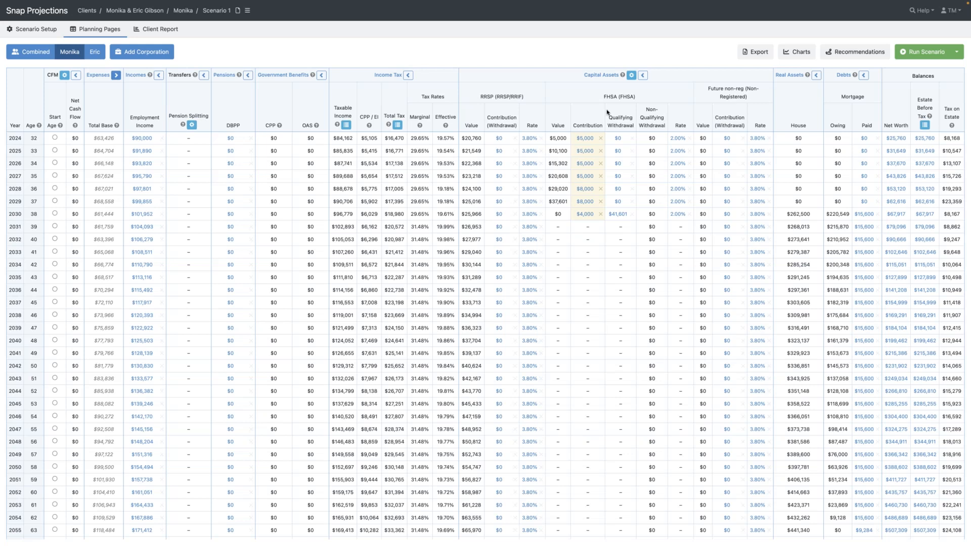
- Open the combined planning page and check the couple's net cash flow through age 100
left_click(42, 51)
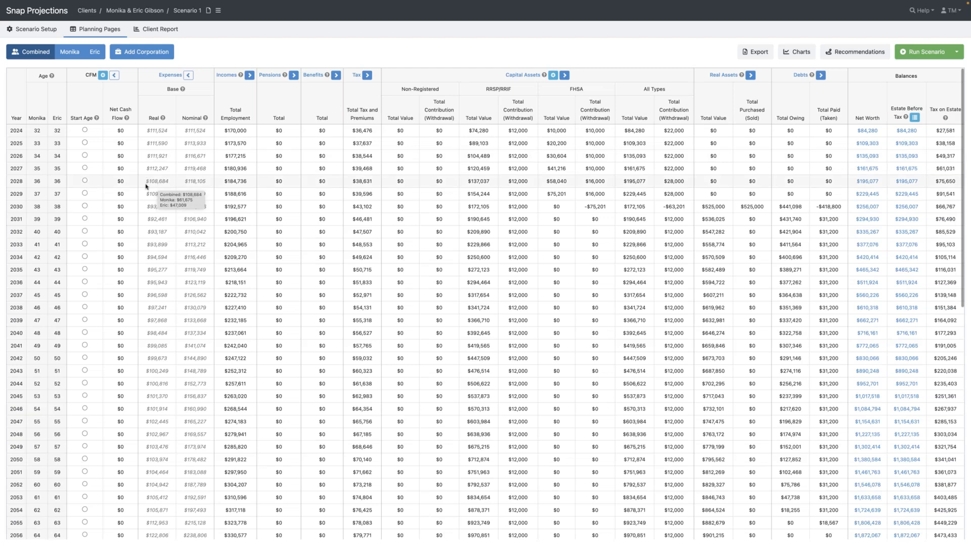
scroll(125, 244, "down", 5)
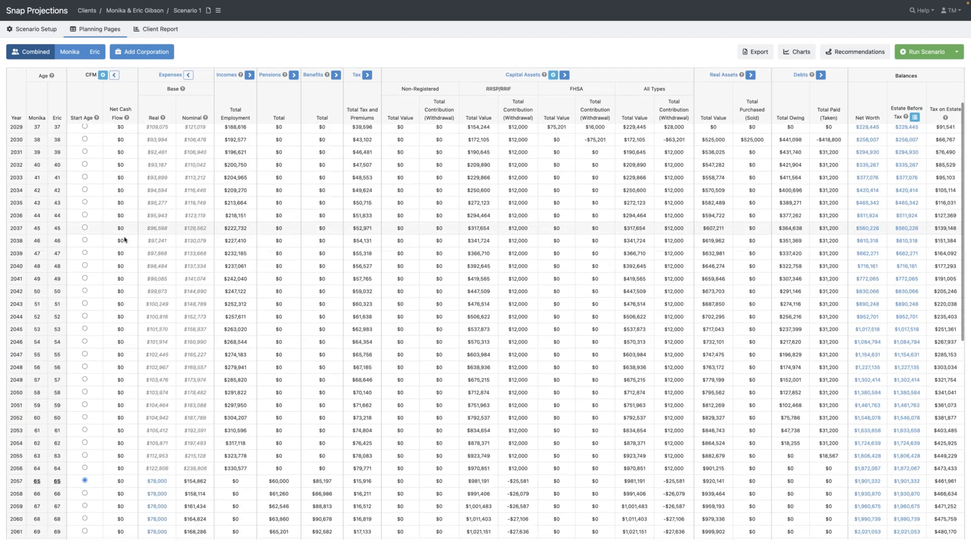
scroll(125, 238, "down", 7)
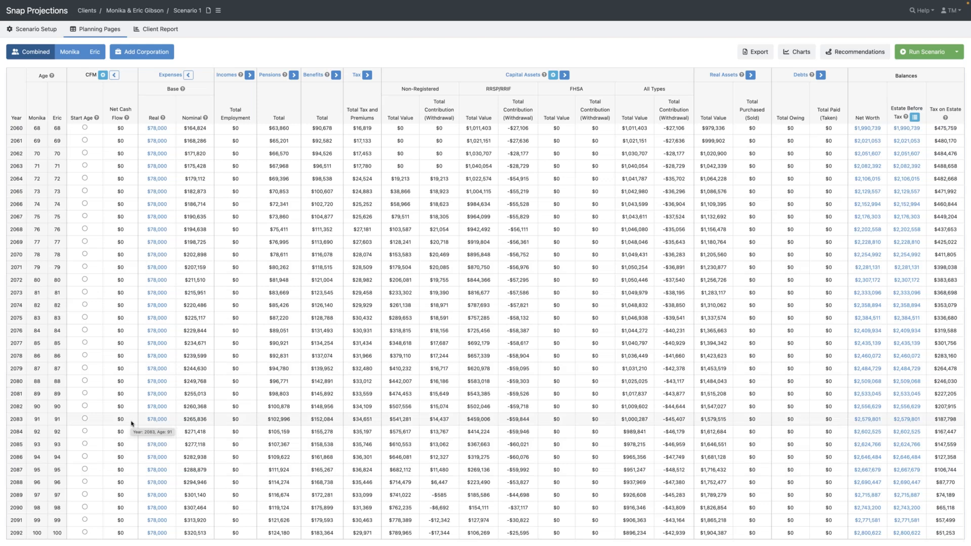
- Open the Estate Summary, review the combined assets, tax on estate, and nominal and real after-tax estate values, and close it
left_click(914, 118)
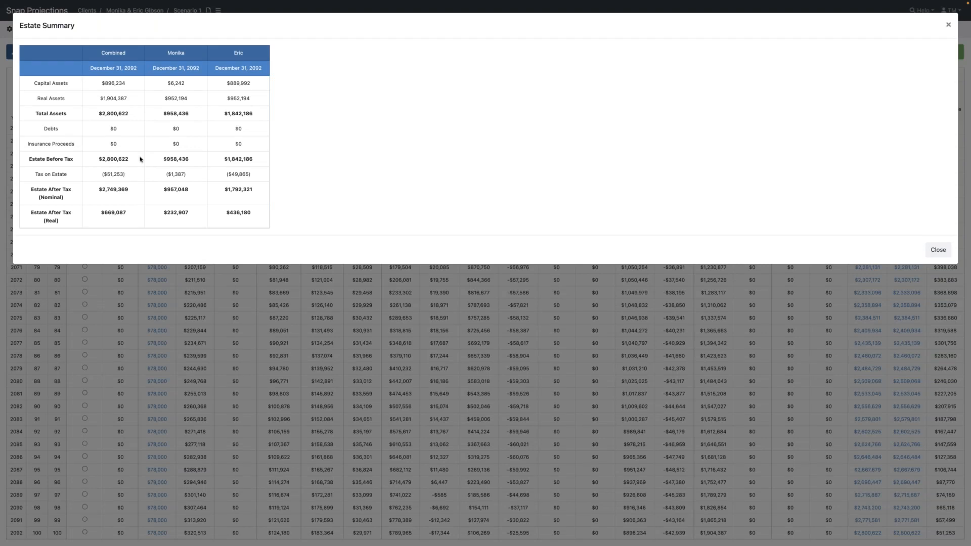
triple_click(127, 84)
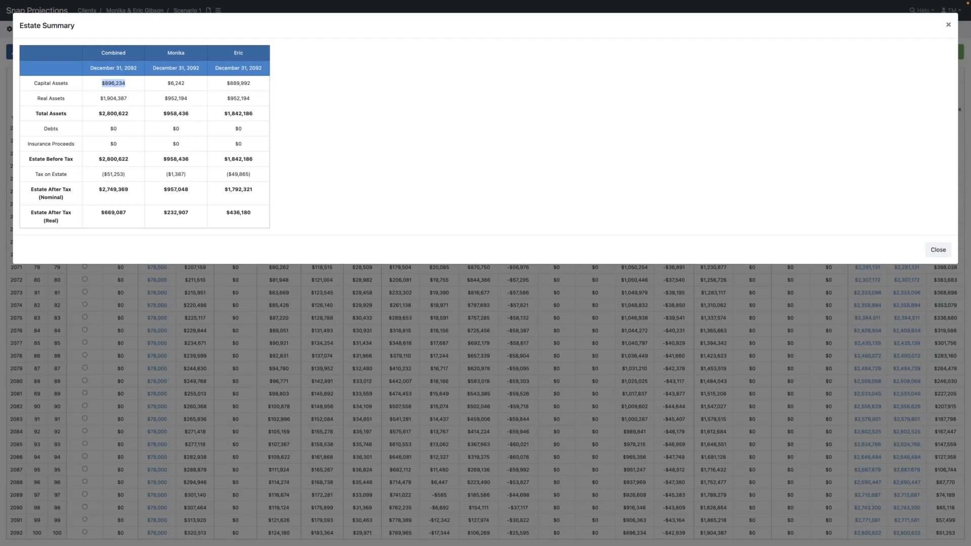
left_click(127, 101)
left_click_drag(133, 174, 101, 174)
left_click(136, 192)
left_click_drag(138, 193, 99, 191)
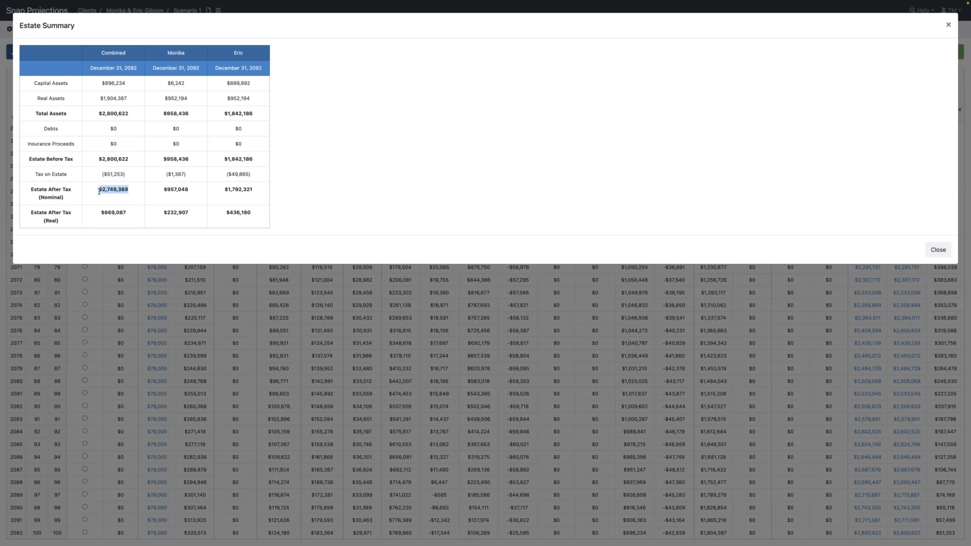
left_click(132, 215)
left_click(938, 250)
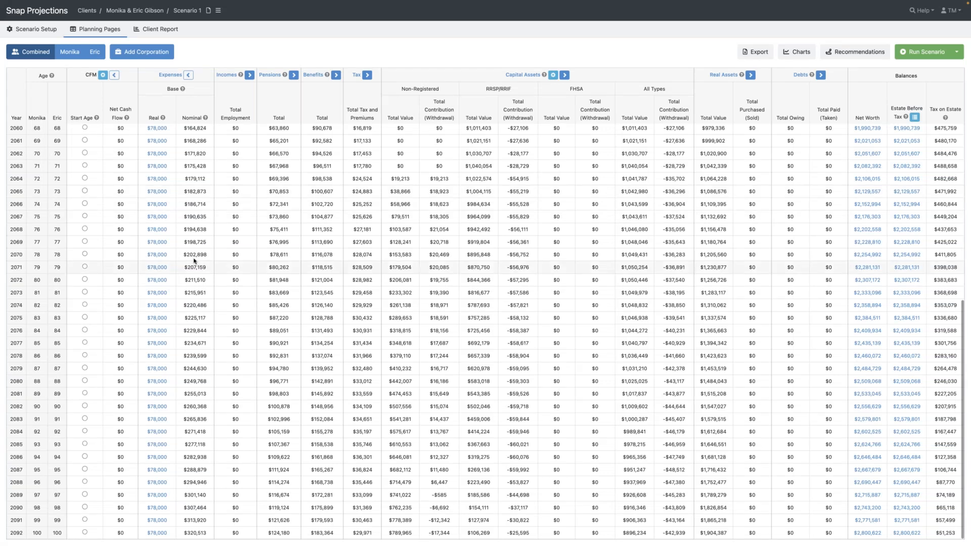
- Examine the couple's combined real base expenses from 2024 through the working years and into retirement at age 65
scroll(192, 255, "up", 10)
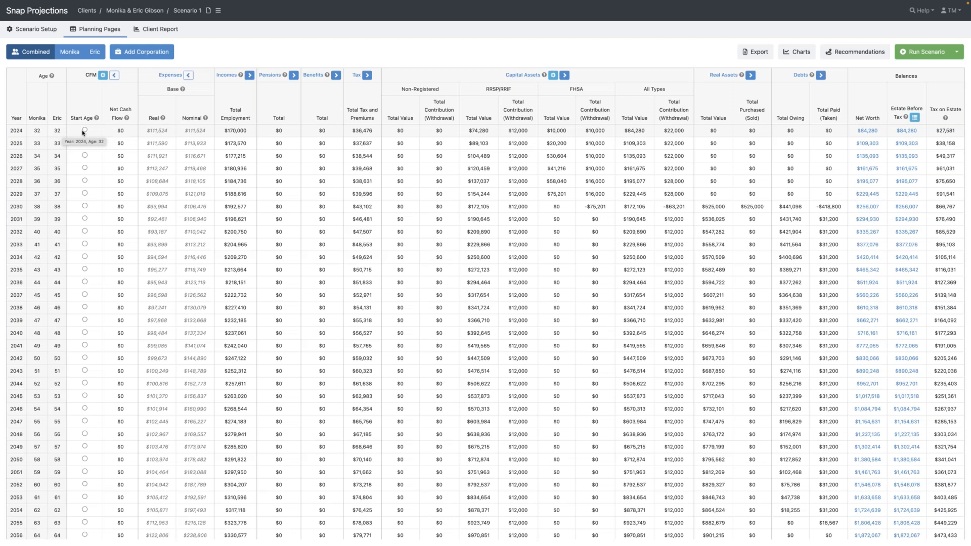
mouse_move(161, 137)
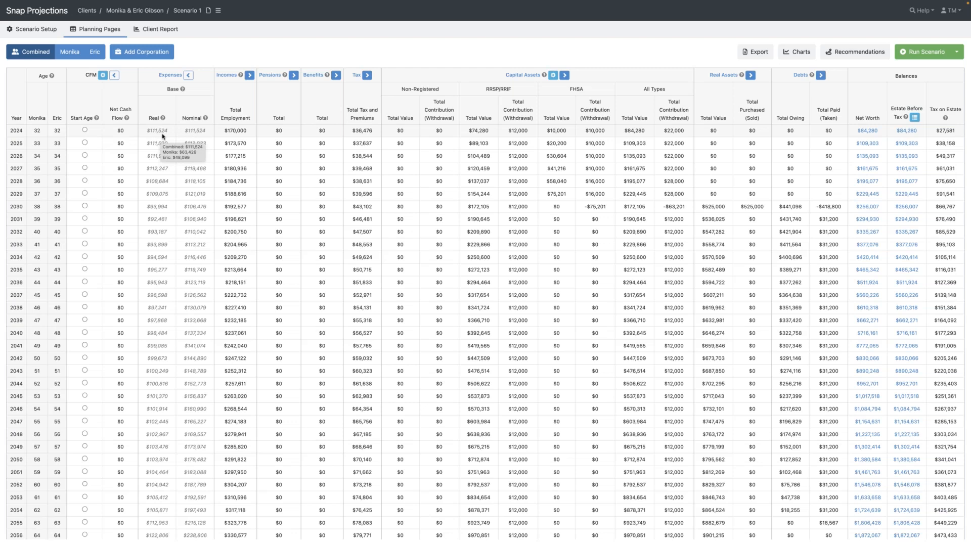
scroll(164, 155, "down", 5)
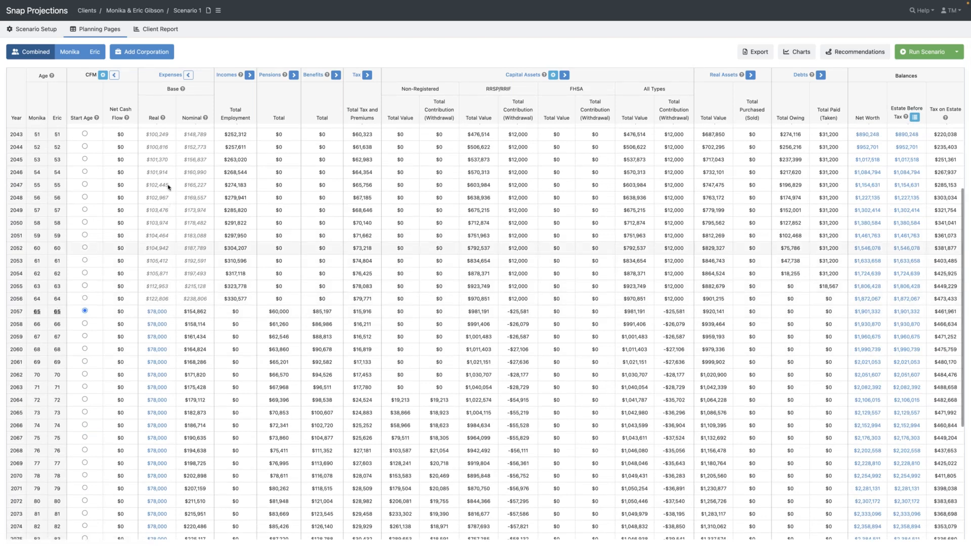
double_click(159, 249)
scroll(160, 249, "up", 3)
scroll(160, 251, "up", 5)
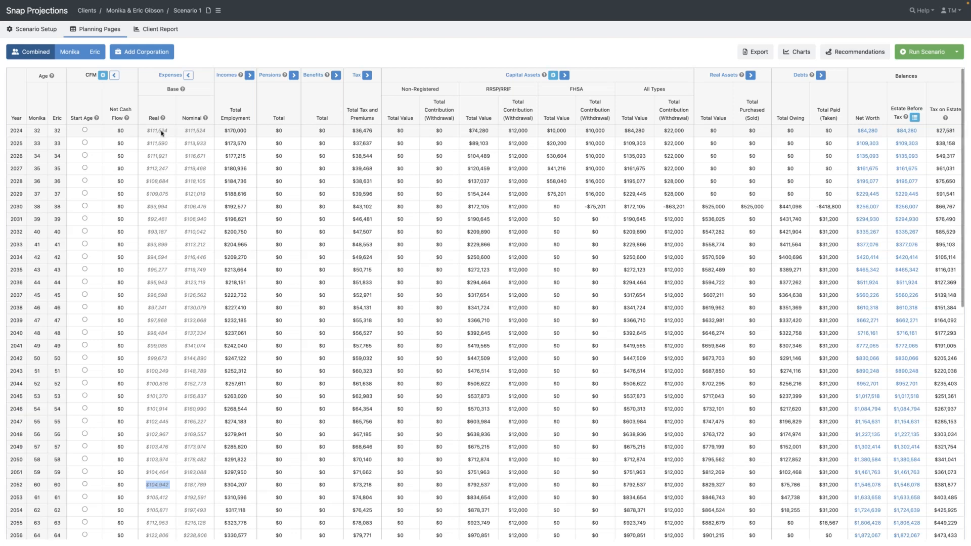
mouse_move(162, 133)
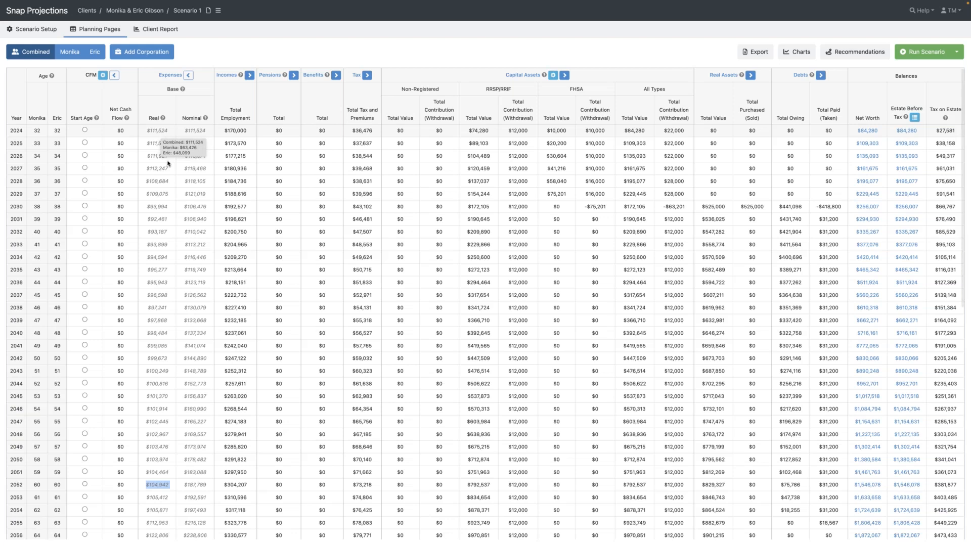
scroll(167, 220, "down", 1)
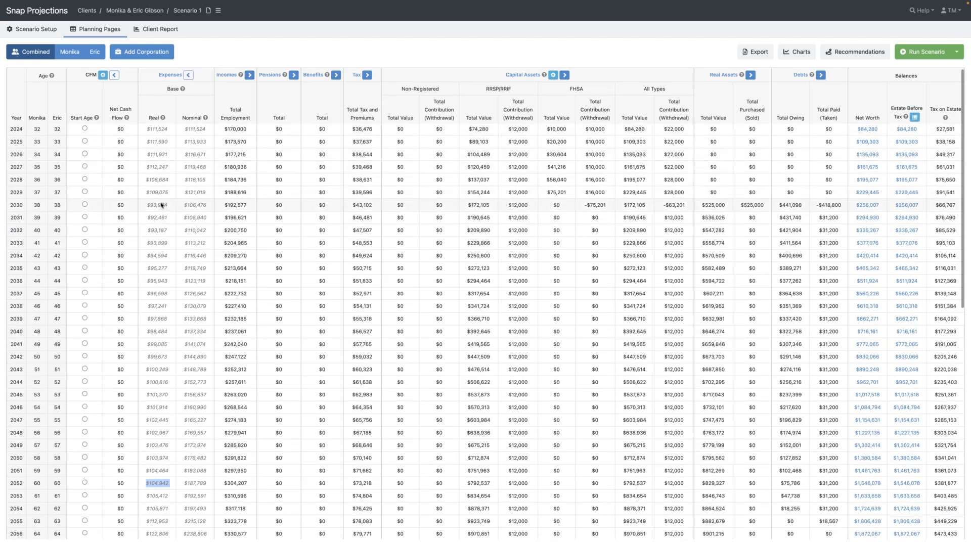
mouse_move(161, 206)
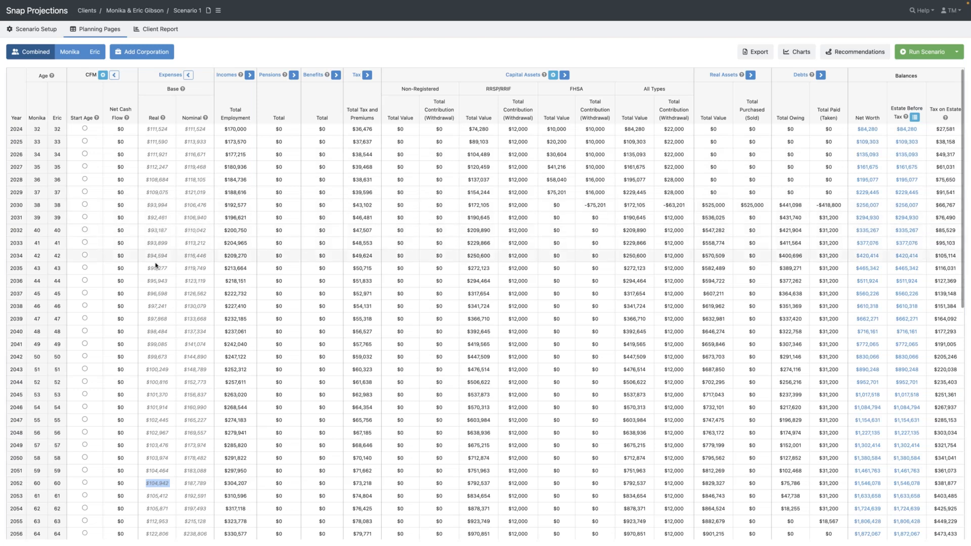
scroll(156, 265, "down", 5)
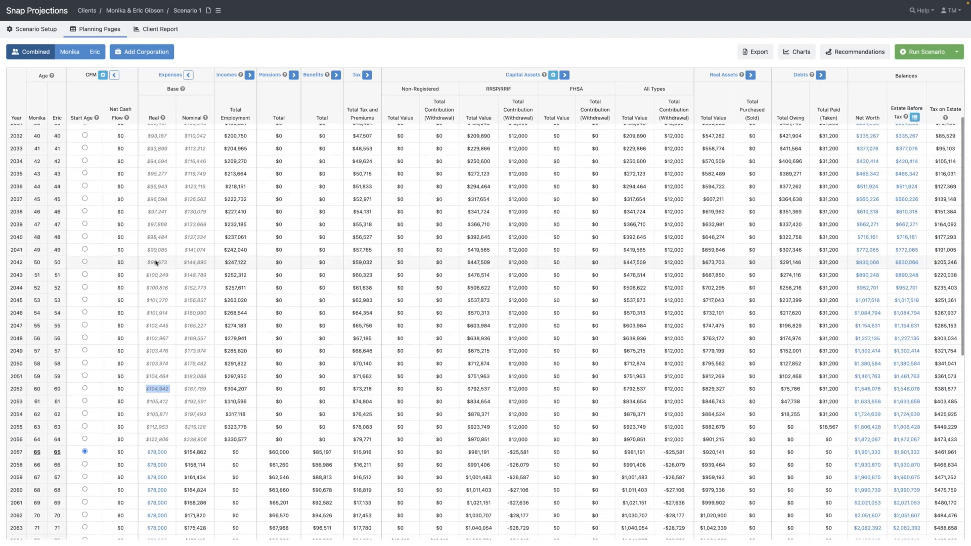
scroll(156, 263, "down", 2)
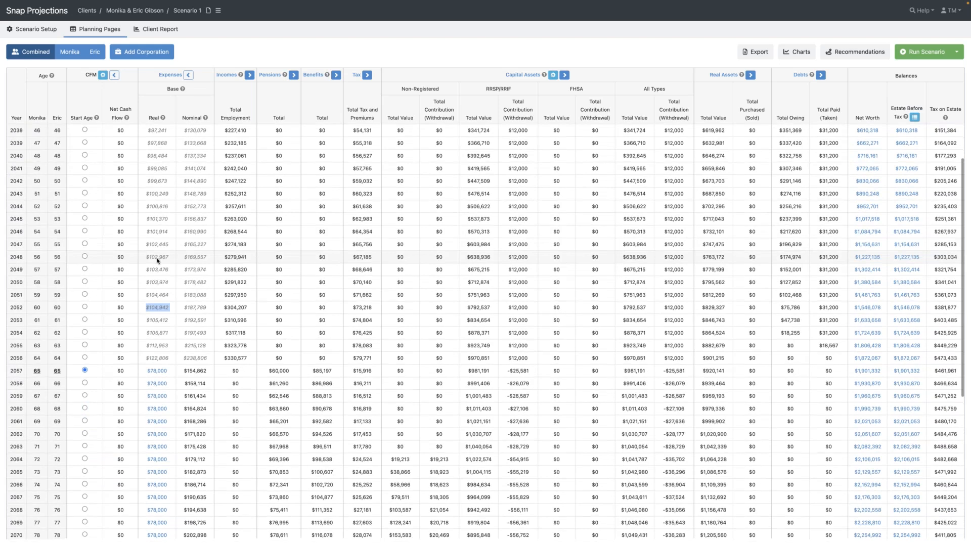
scroll(157, 261, "down", 1)
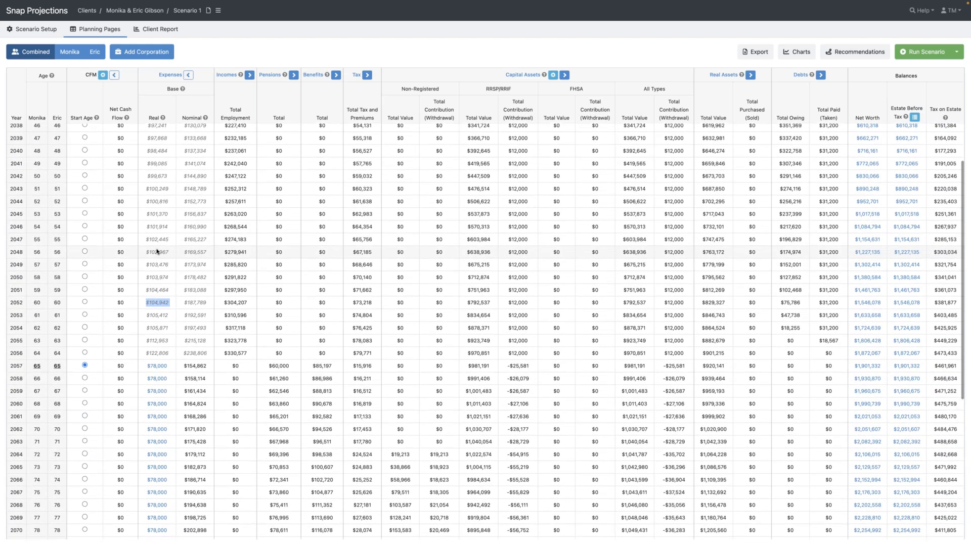
- Expand the couple's combined employment income details and check the pension and benefit breakdowns
mouse_move(157, 252)
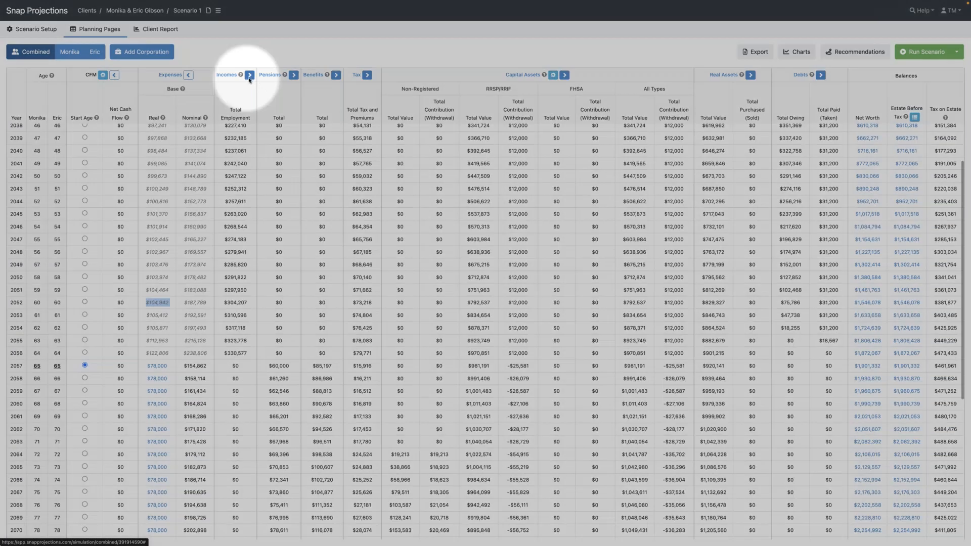
left_click(250, 76)
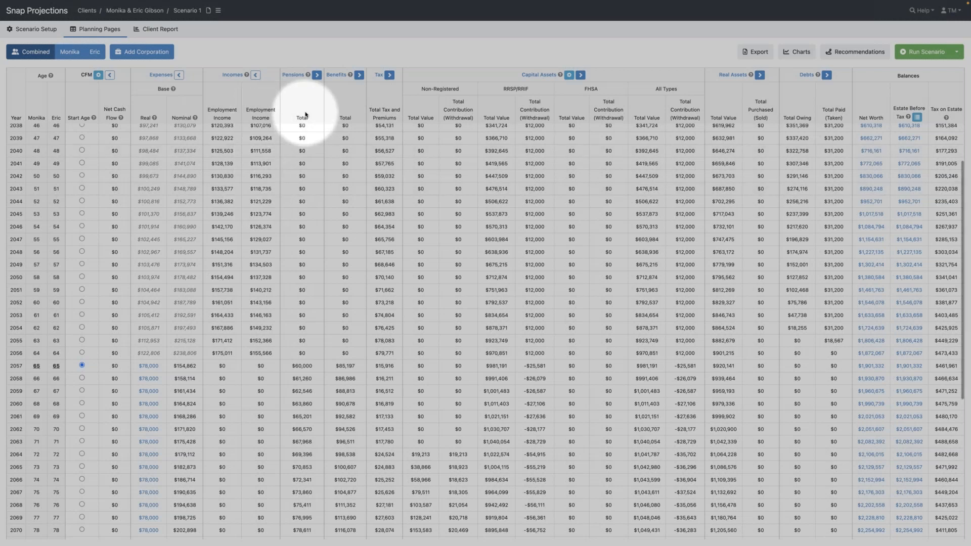
left_click(316, 75)
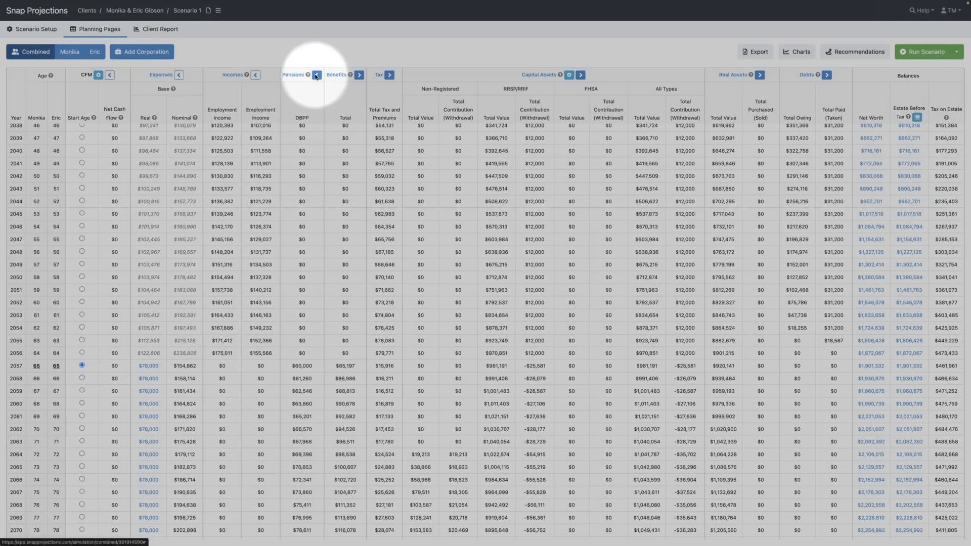
left_click(316, 76)
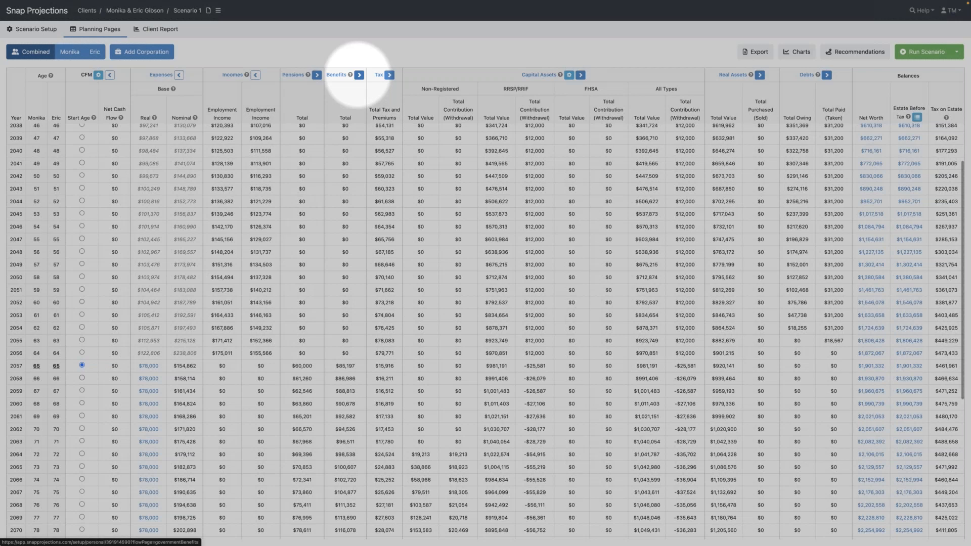
left_click(358, 75)
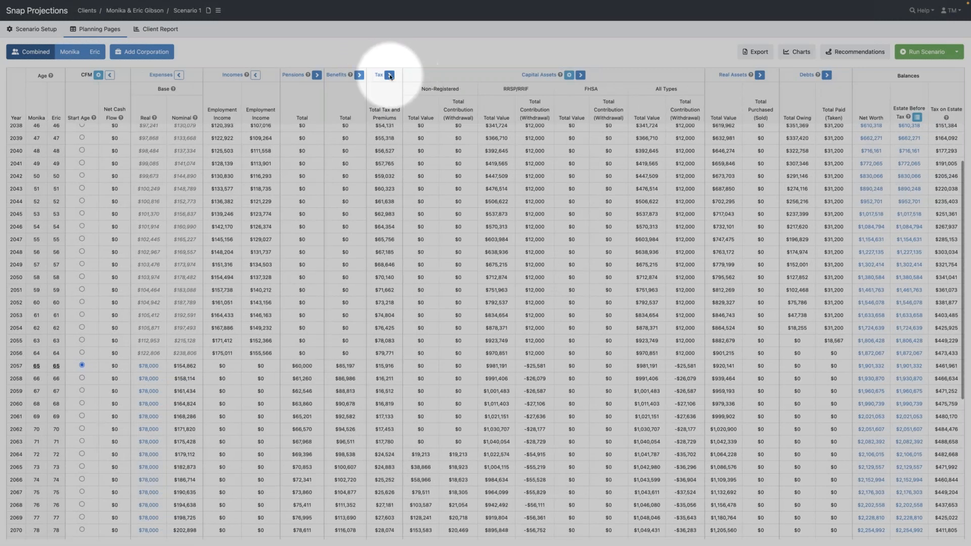
- Review the Taxable Income Details within the expanded income tax figures, and check the account-by-account capital assets breakdown before collapsing it
left_click(390, 74)
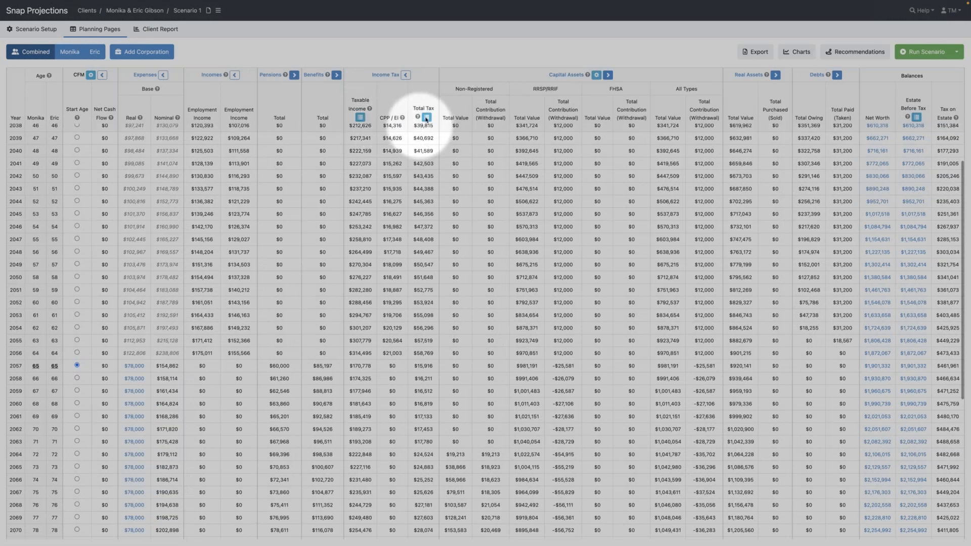
left_click(360, 118)
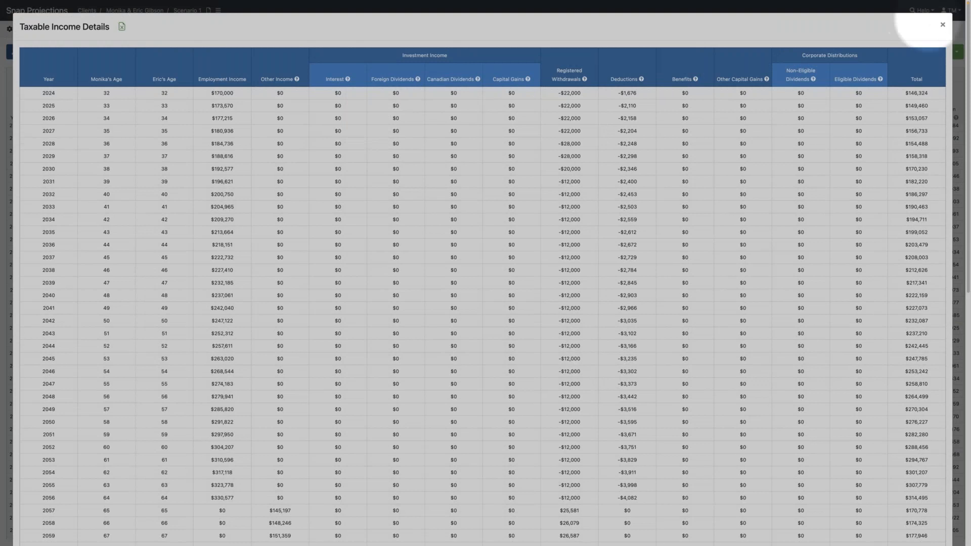
left_click(943, 25)
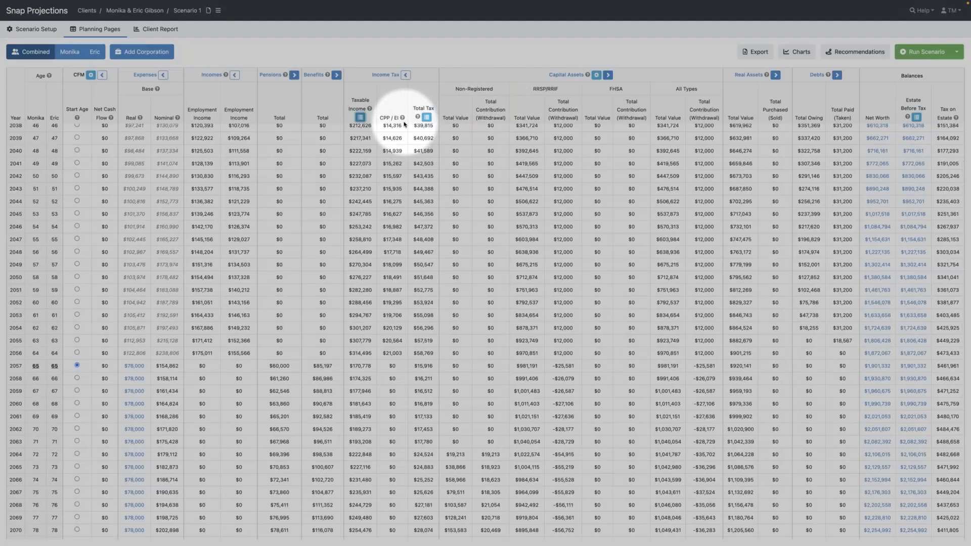
left_click(608, 75)
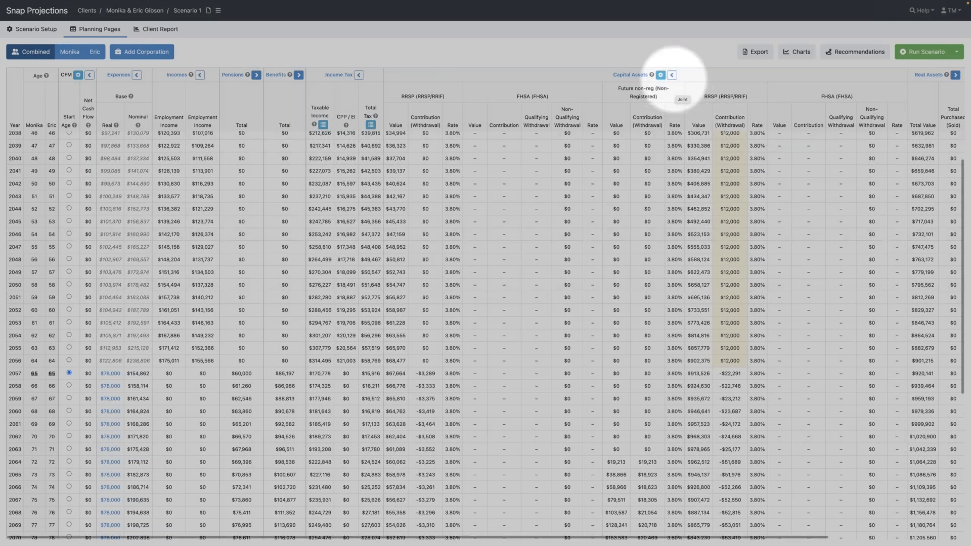
left_click(654, 78)
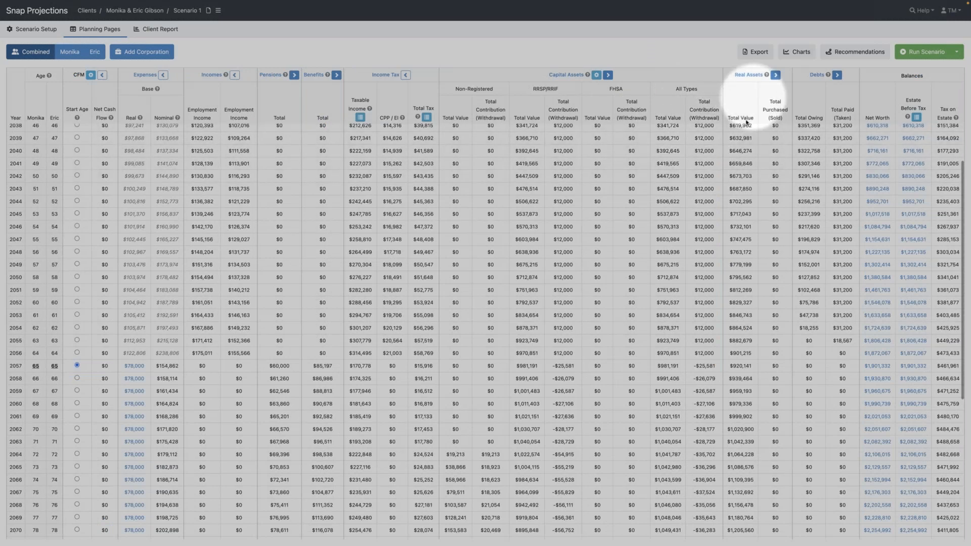
- Review the 2024 Net Worth breakdown and the 2024 Estate Summary for the couple, closing each one
scroll(744, 141, "up", 3)
scroll(741, 167, "up", 1)
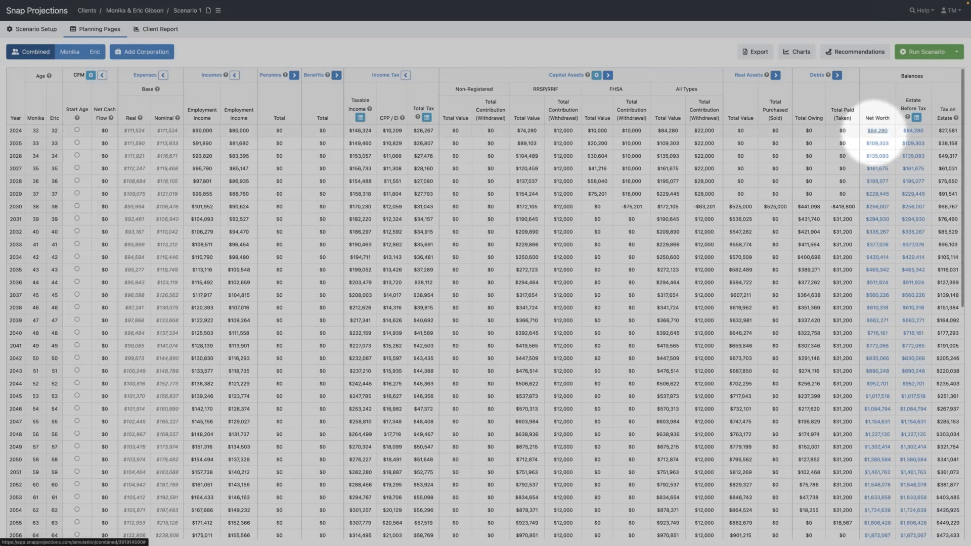
left_click(877, 130)
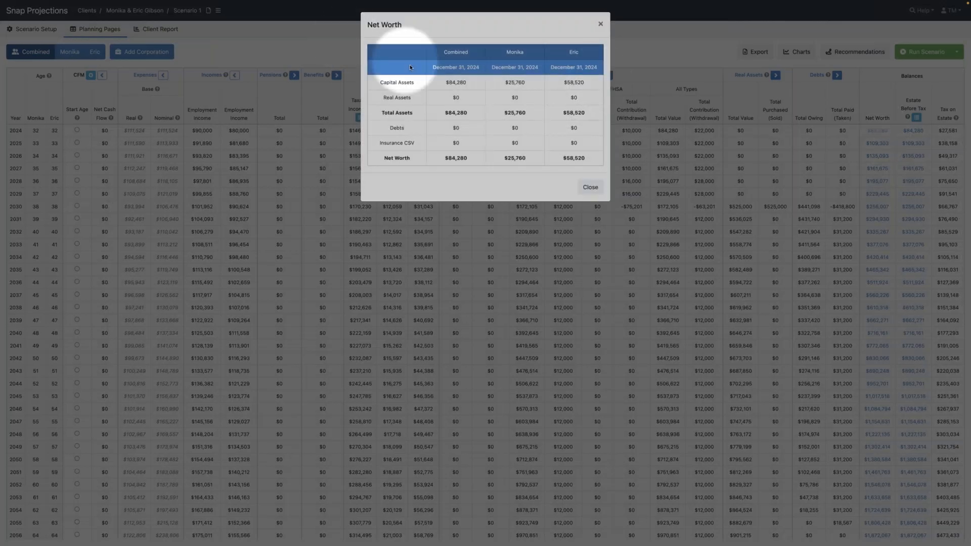
left_click(589, 187)
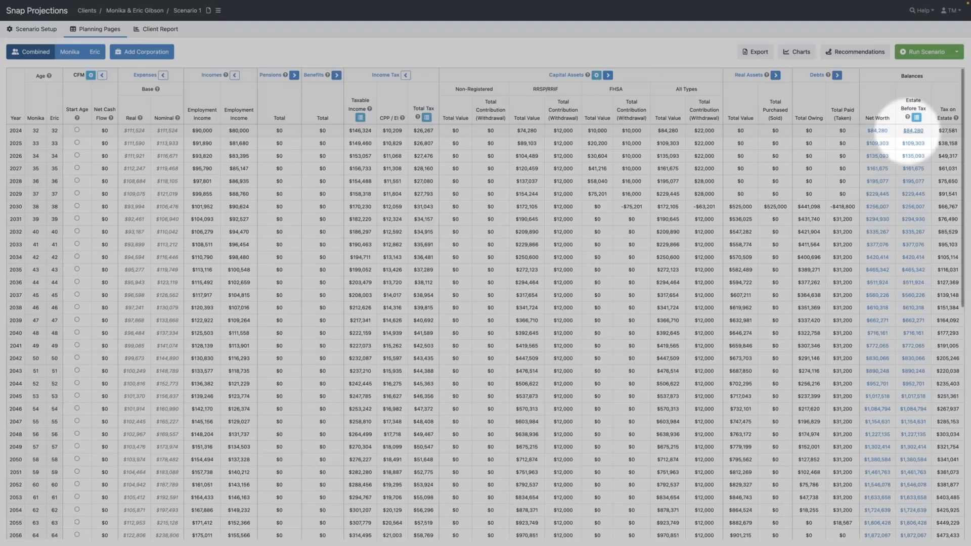
left_click(913, 131)
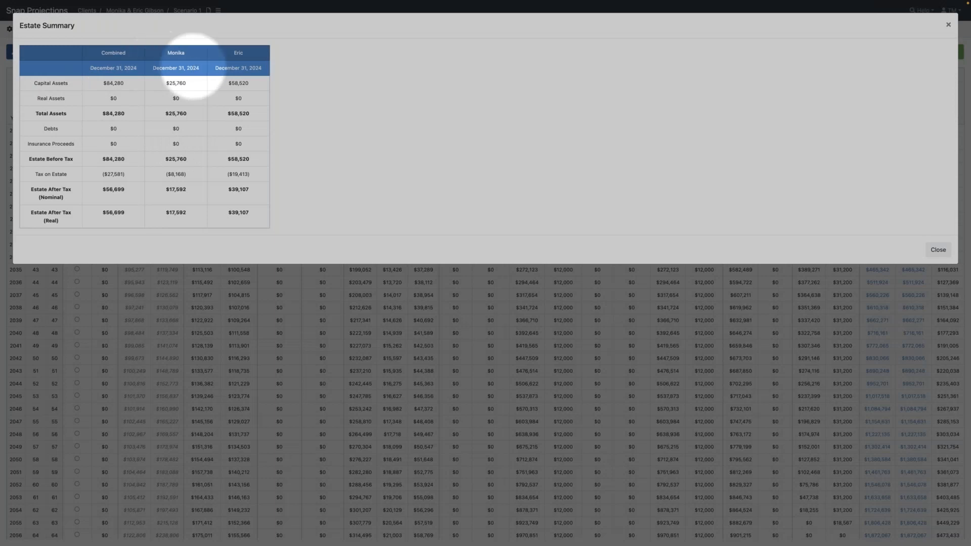
left_click(939, 252)
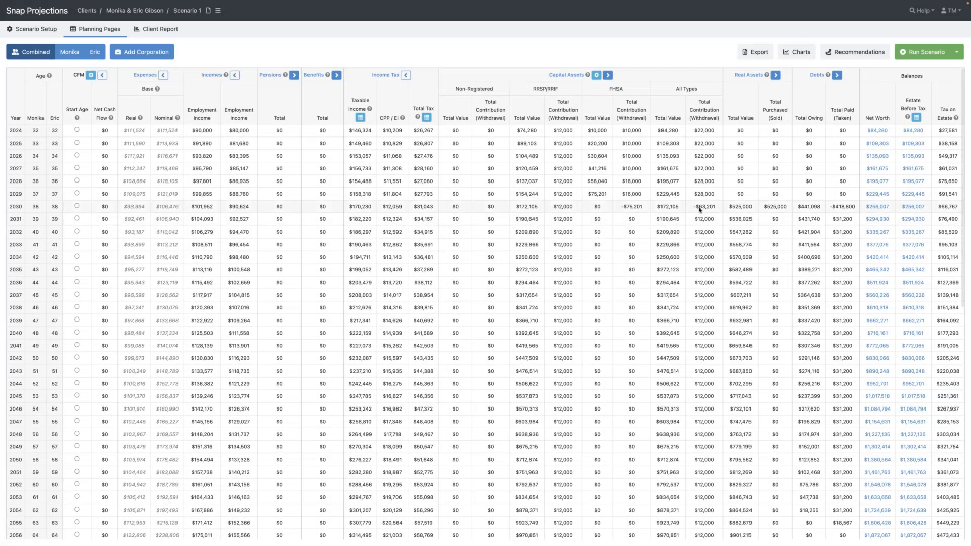
- Open the combined charts and hide Other Outflows and Total Inflow in the Cash Outflows chart
left_click(802, 52)
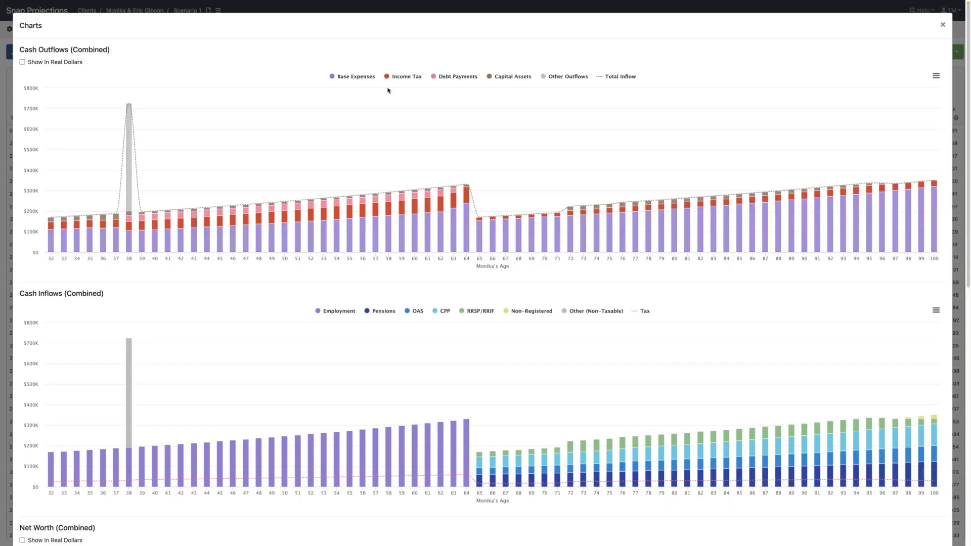
mouse_move(390, 96)
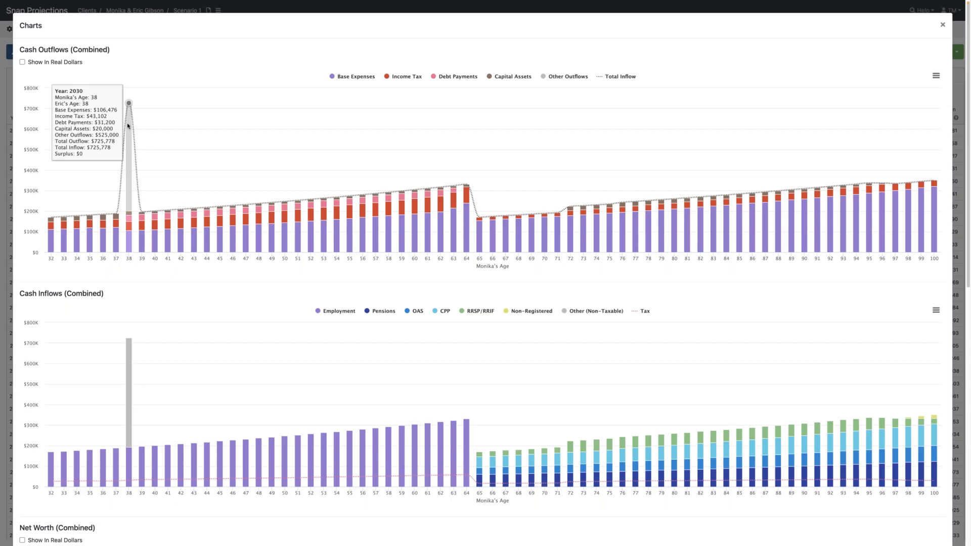
left_click(562, 78)
left_click(615, 77)
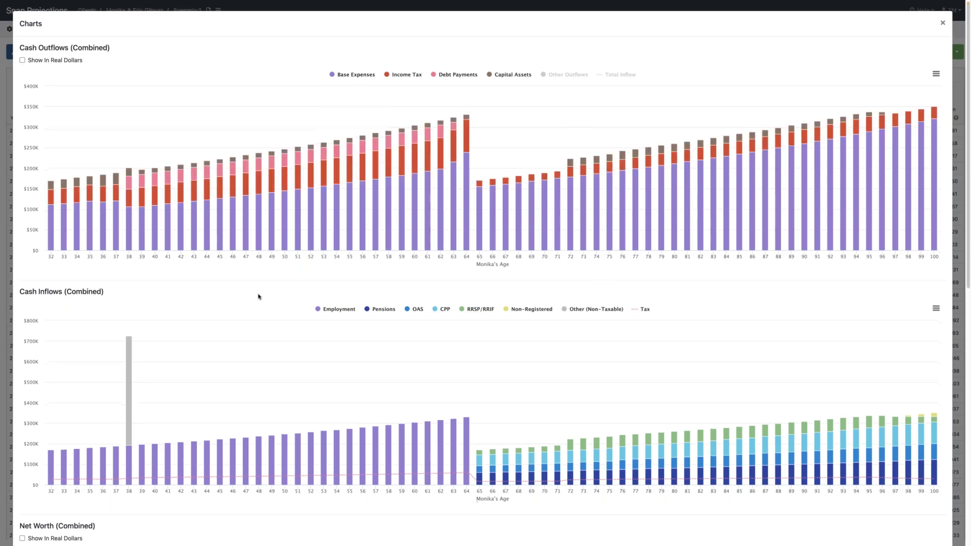
- Hide every series in the combined Cash Inflows chart, from Employment through Tax
scroll(259, 299, "down", 2)
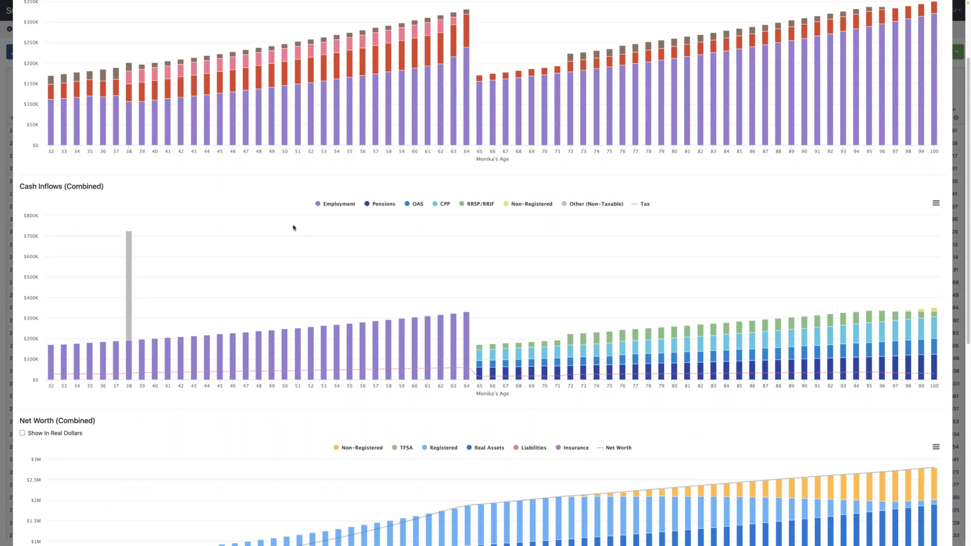
left_click(338, 204)
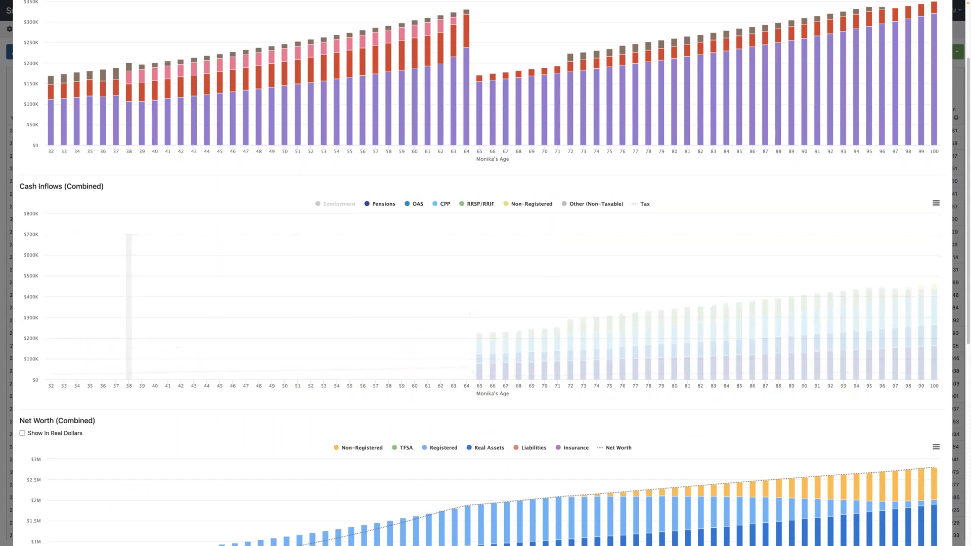
left_click(382, 204)
left_click(416, 204)
left_click(442, 203)
left_click(476, 203)
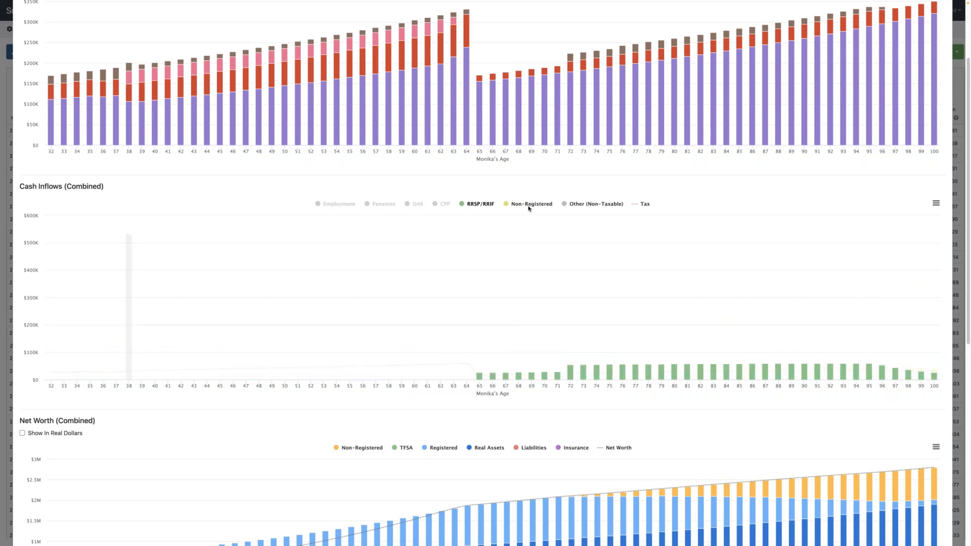
left_click(531, 204)
left_click(594, 203)
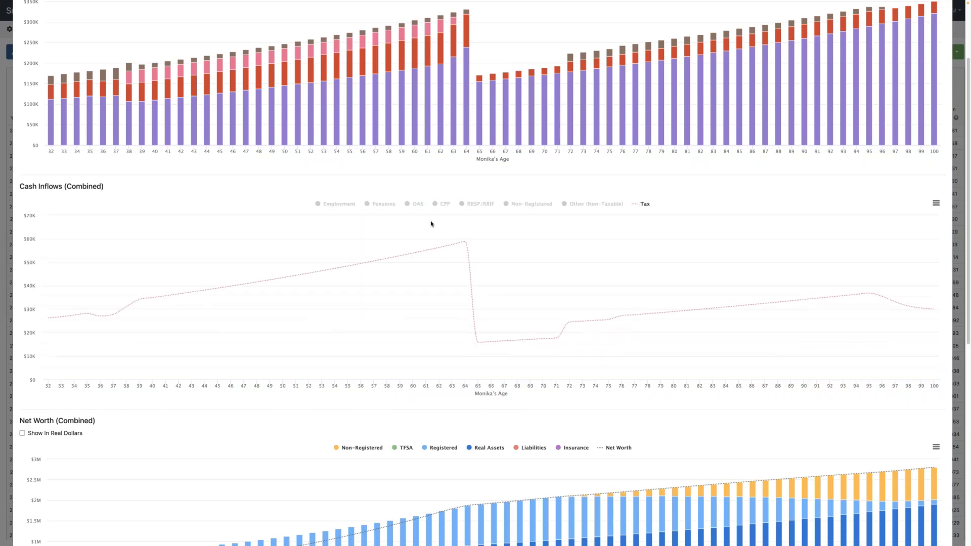
left_click(641, 204)
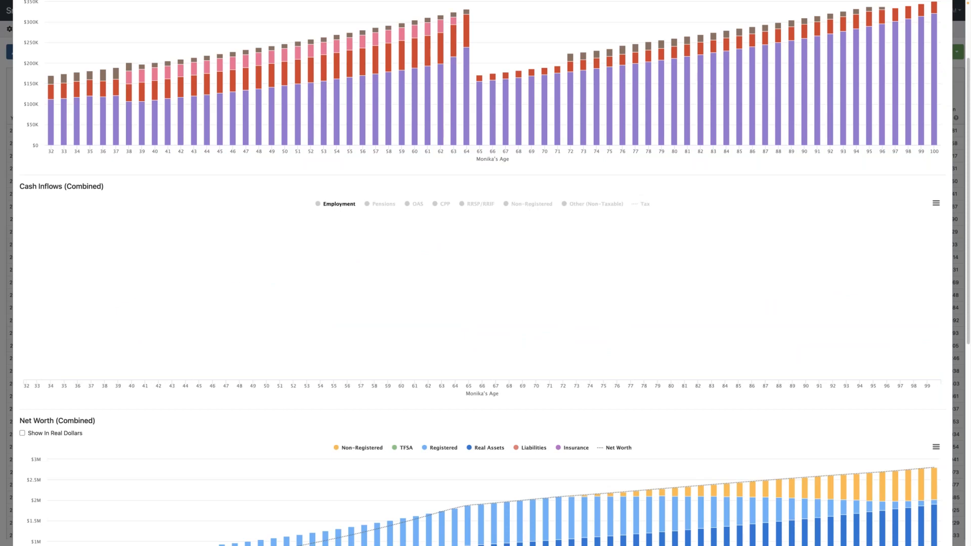
- Show the Cash Inflows series again one by one, from Employment through Non-Registered plus Tax, leaving Other (Non-Taxable) hidden
left_click(338, 204)
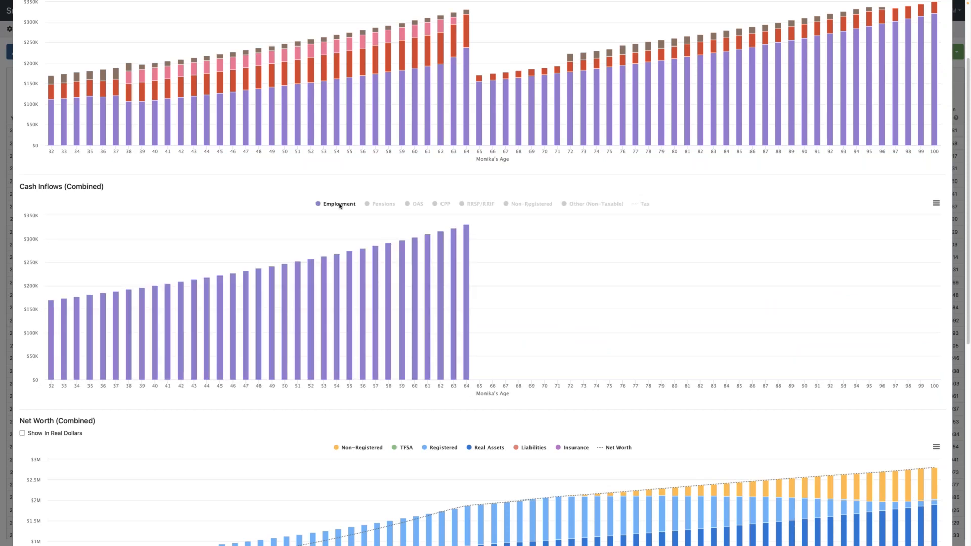
left_click(382, 205)
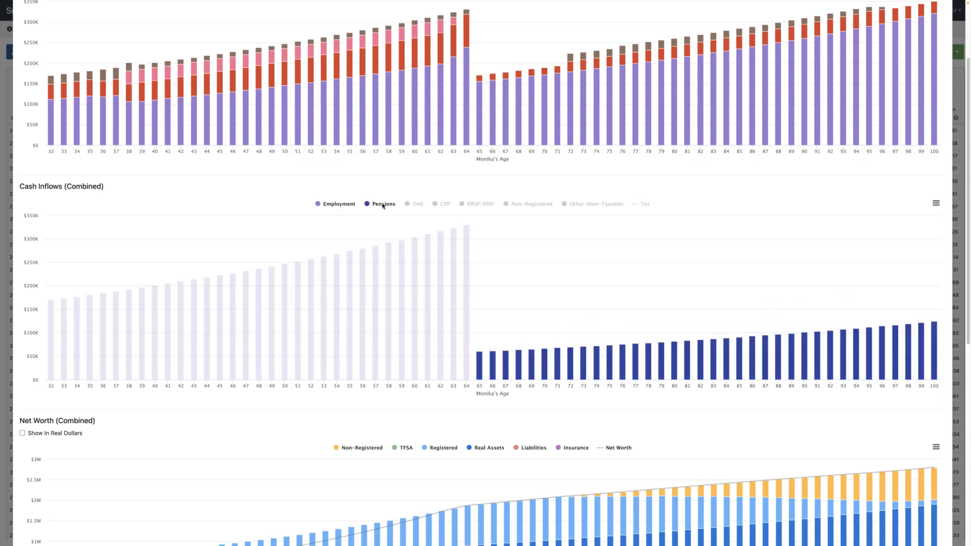
left_click(417, 205)
left_click(444, 205)
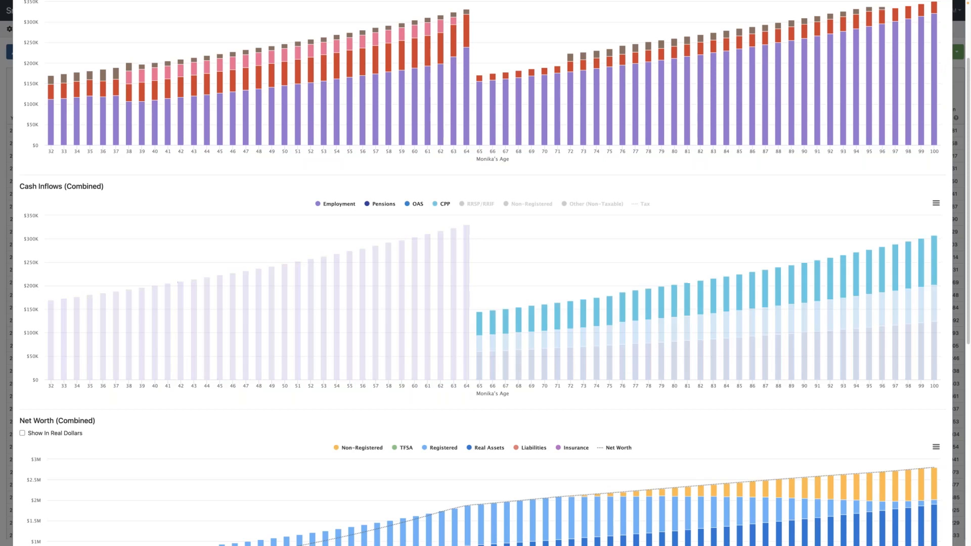
left_click(479, 204)
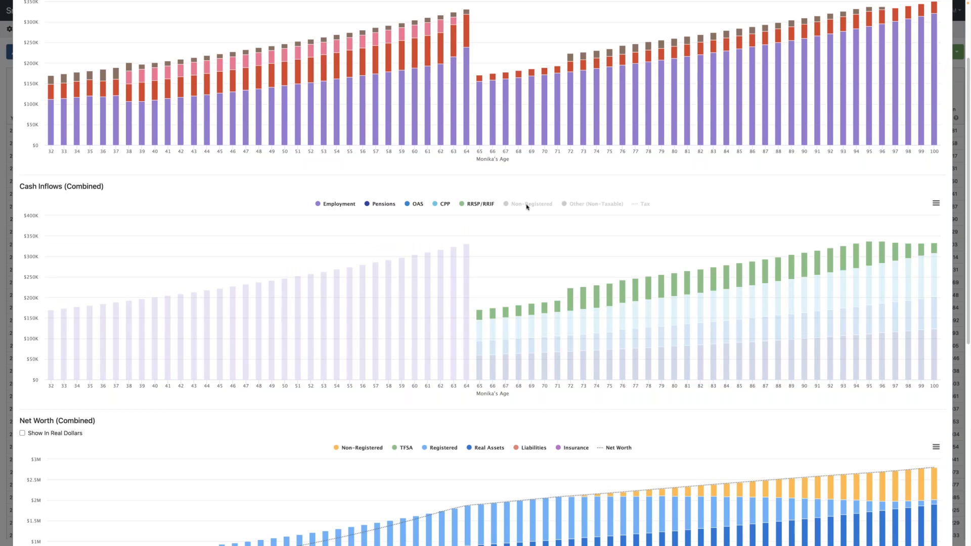
left_click(526, 206)
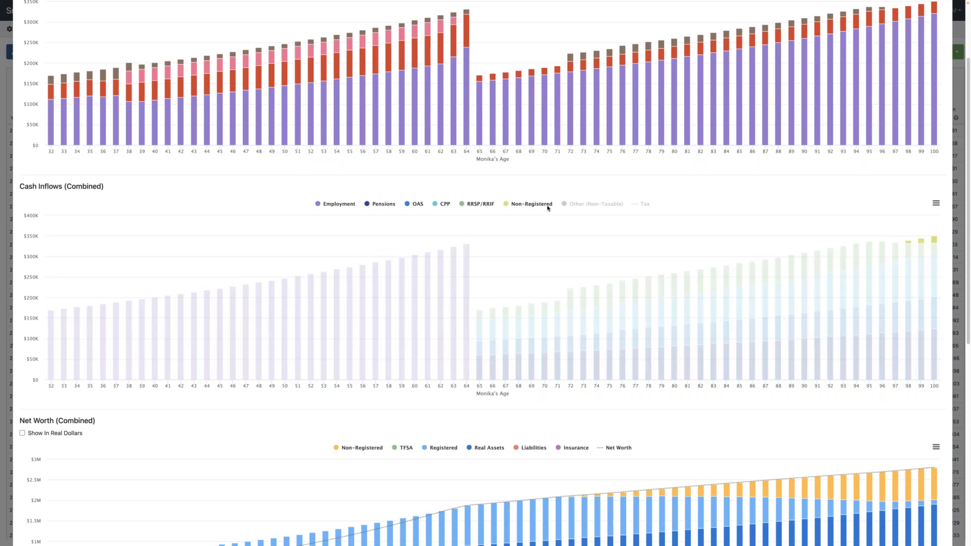
left_click(590, 205)
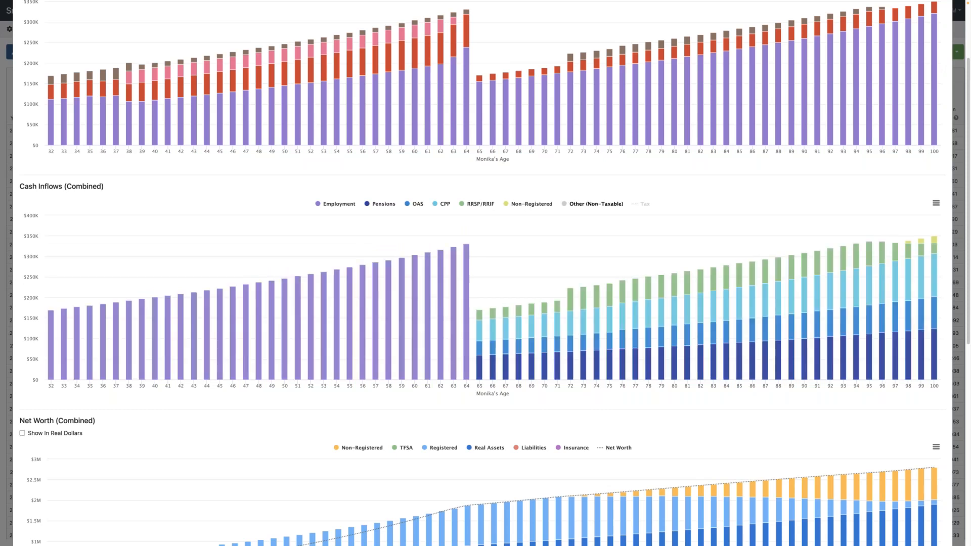
left_click(590, 206)
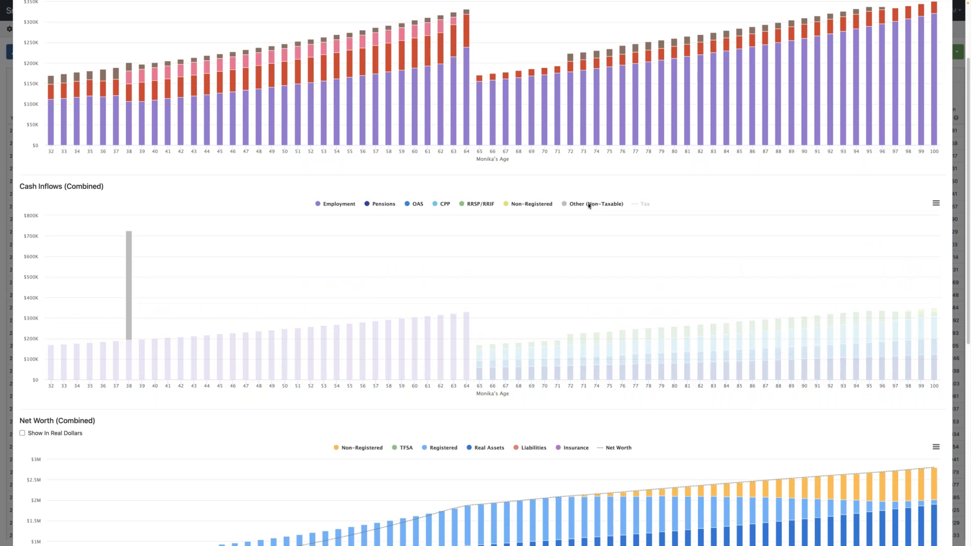
left_click(589, 205)
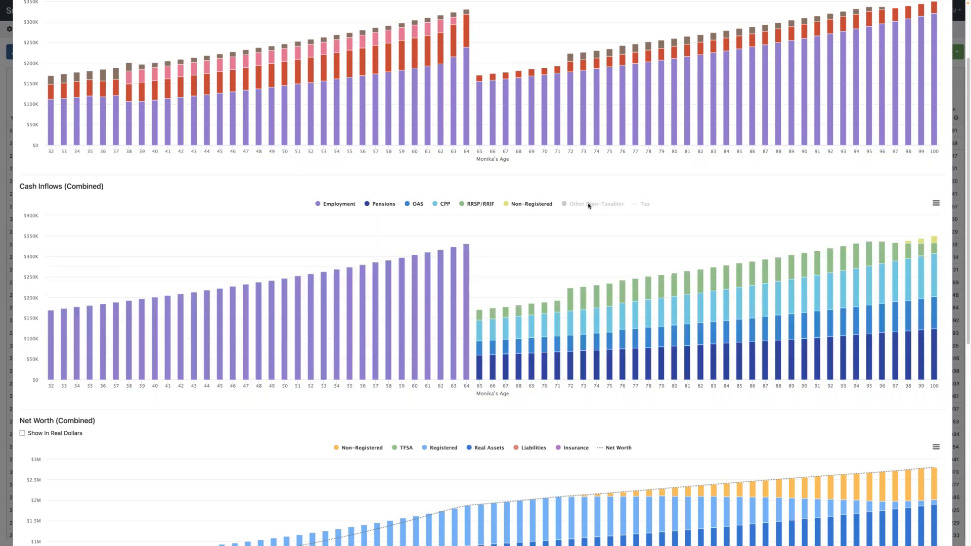
left_click(645, 205)
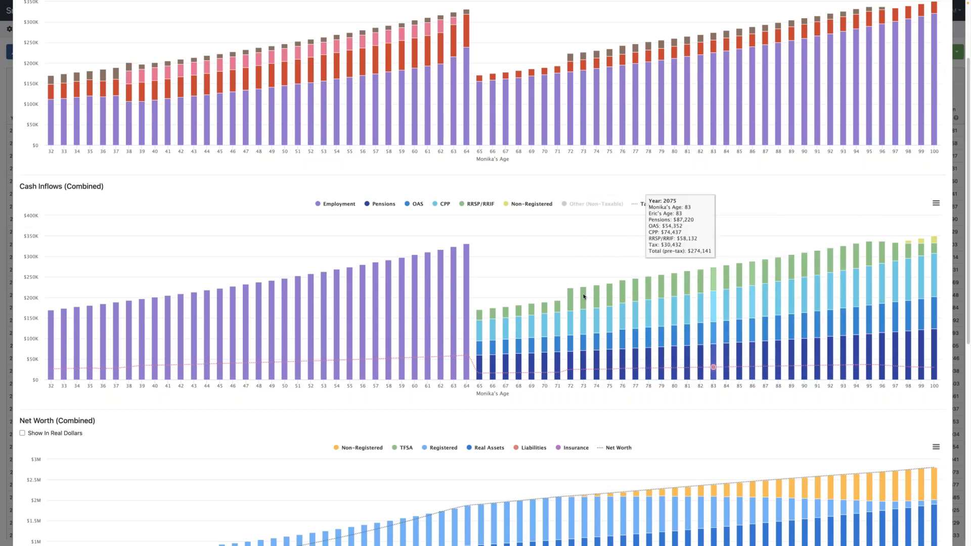
- Examine the combined Net Worth chart and view the print and download options for the Cash Outflows chart
scroll(581, 298, "down", 3)
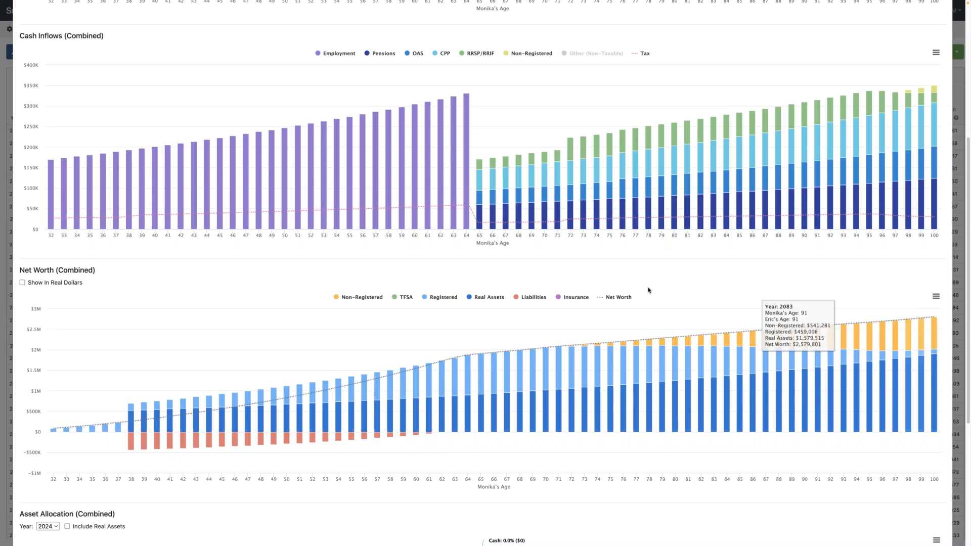
scroll(644, 204, "up", 5)
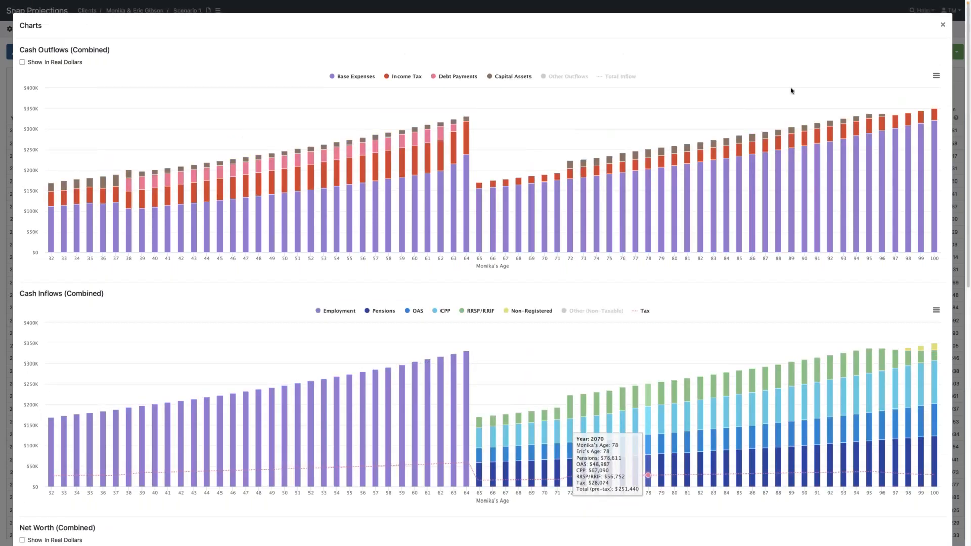
left_click(934, 75)
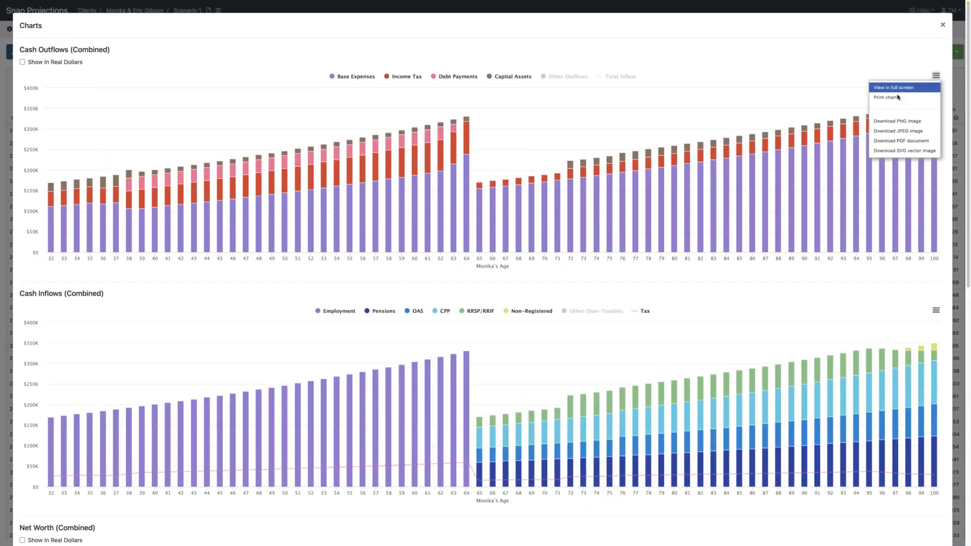
- Close the charts and calculate the Retirement Age recommendation for the earliest funded retirement ages
left_click(942, 24)
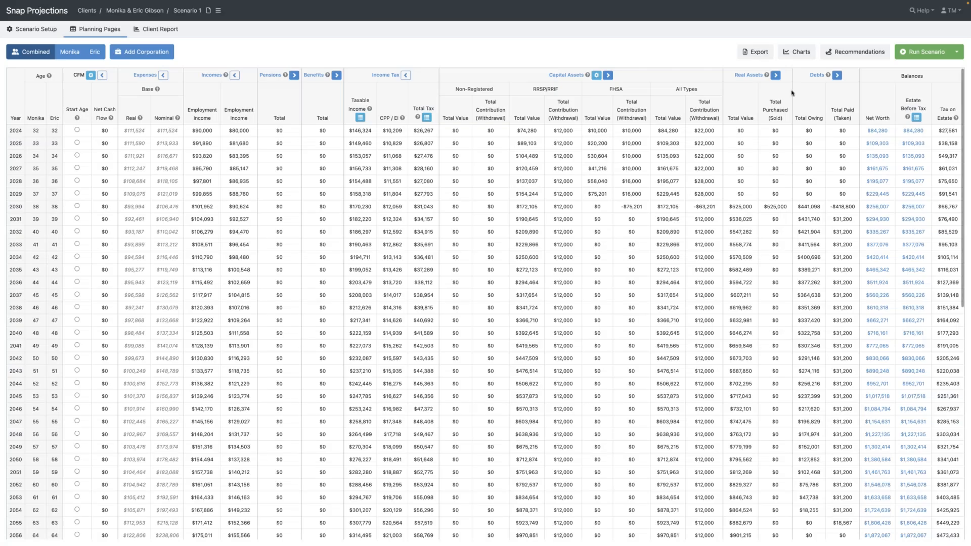
left_click(845, 54)
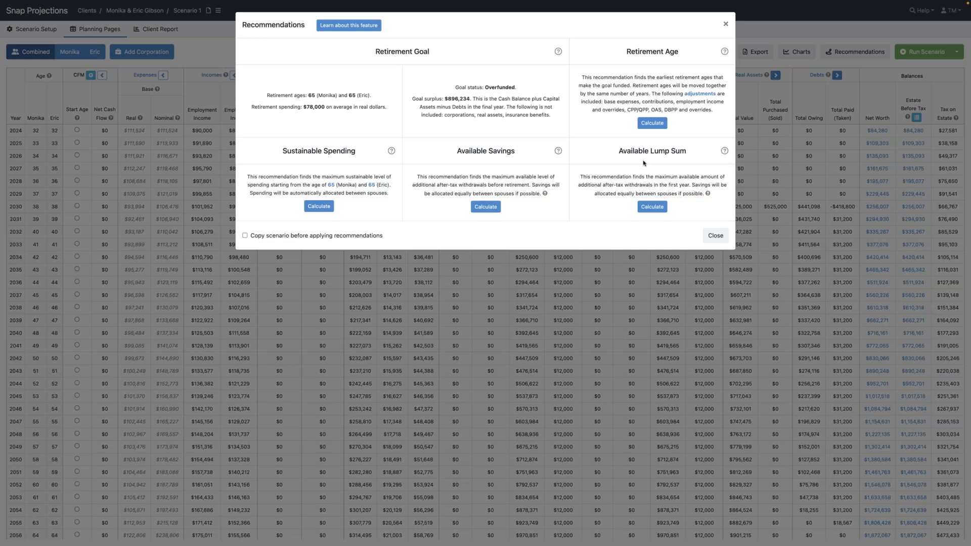
left_click(653, 123)
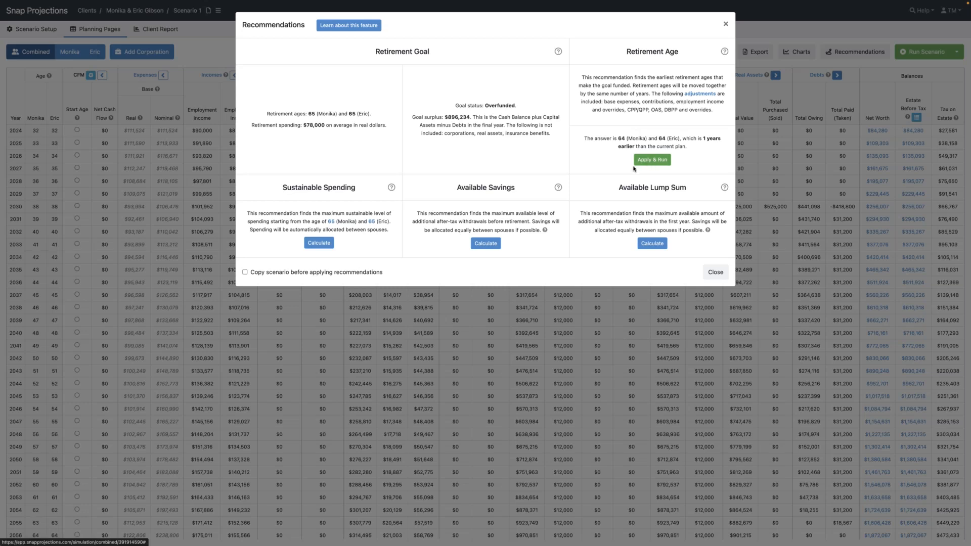
- Calculate the Sustainable Spending recommendation and apply it to a copy of the scenario
left_click(324, 244)
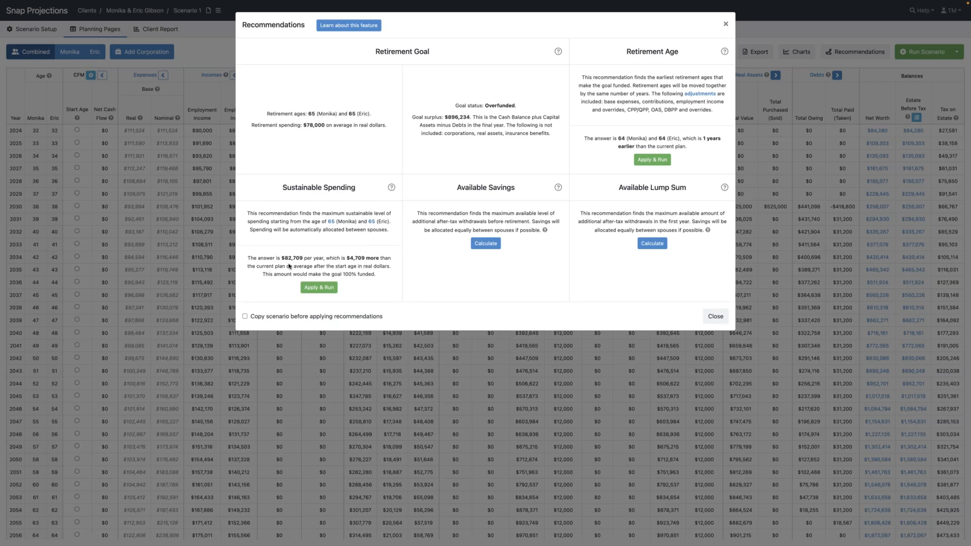
left_click(245, 317)
left_click(320, 289)
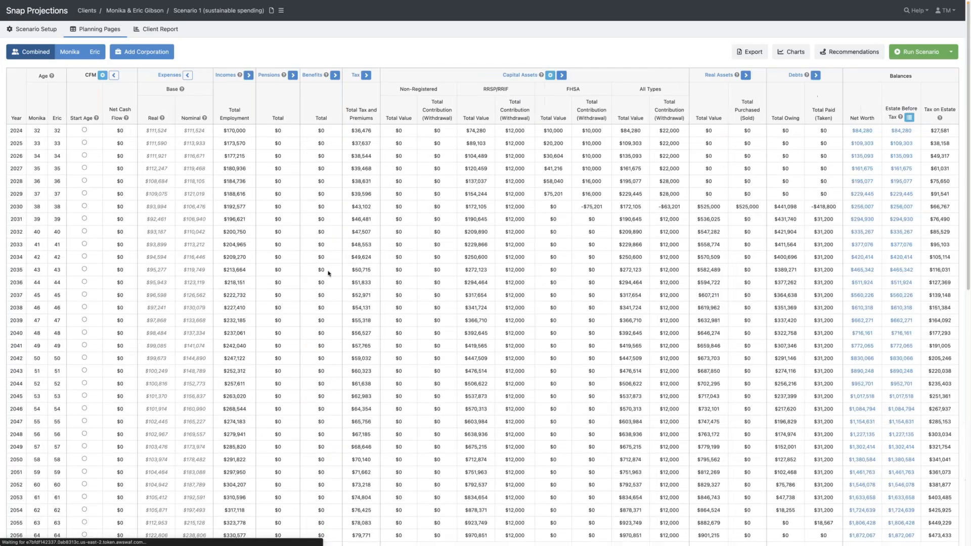
- Compare the final estate summary of the sustainable spending scenario with Scenario 1, focusing on combined capital assets
left_click(915, 116)
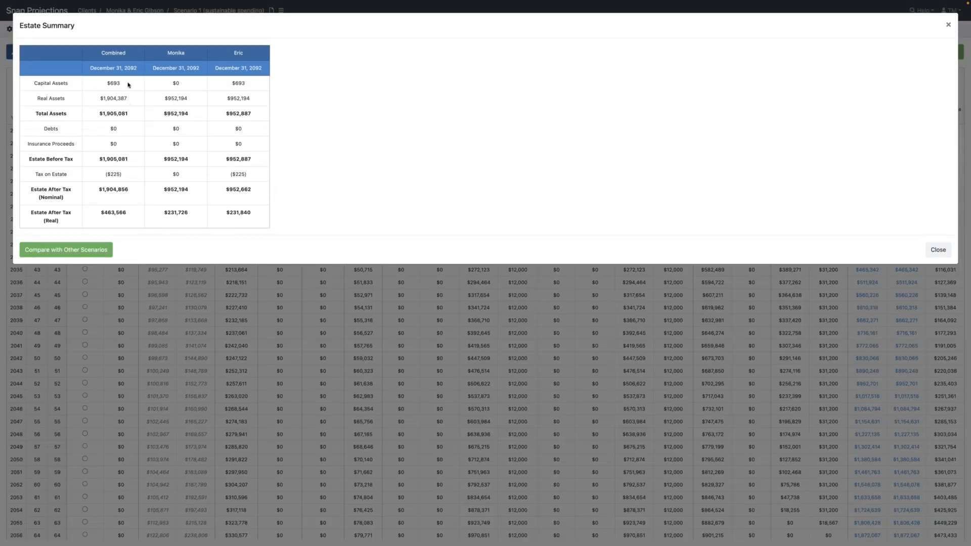
left_click_drag(105, 81, 120, 83)
left_click(55, 252)
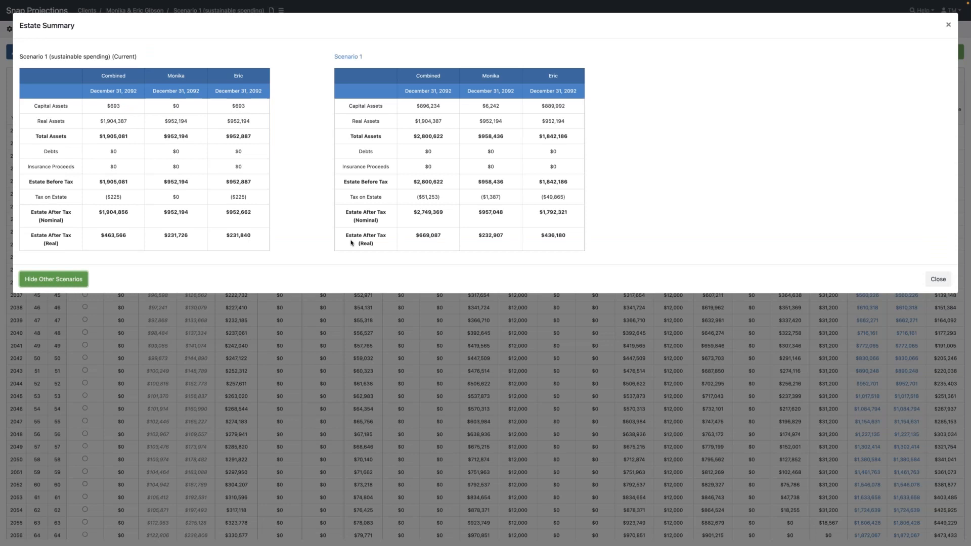
left_click_drag(449, 108, 416, 122)
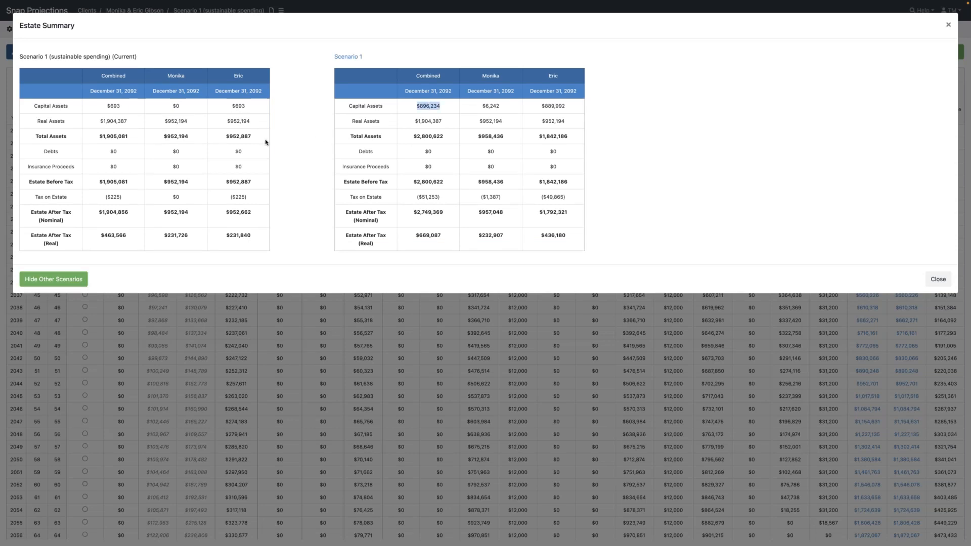
left_click(137, 107)
left_click(938, 280)
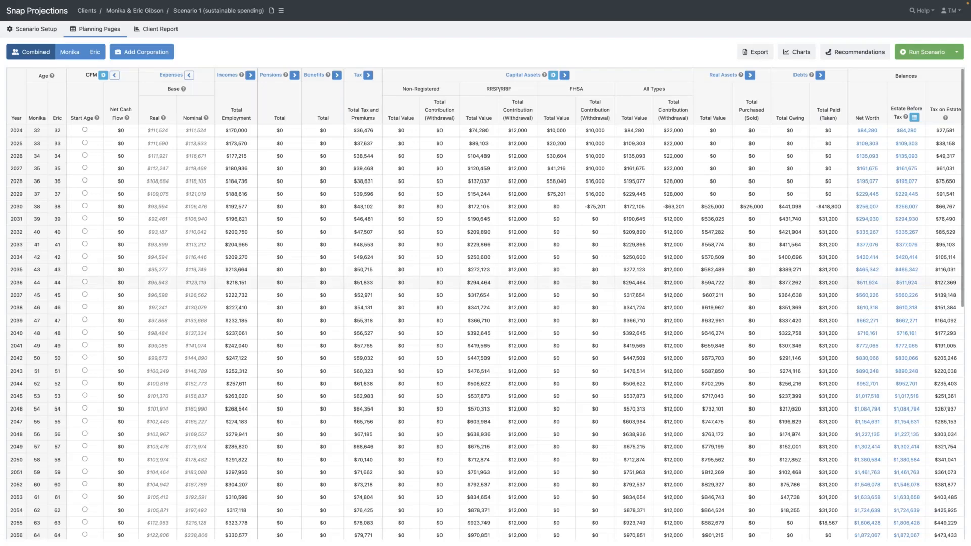
- Review the 2036 estate summary for both scenarios and close it
left_click(906, 282)
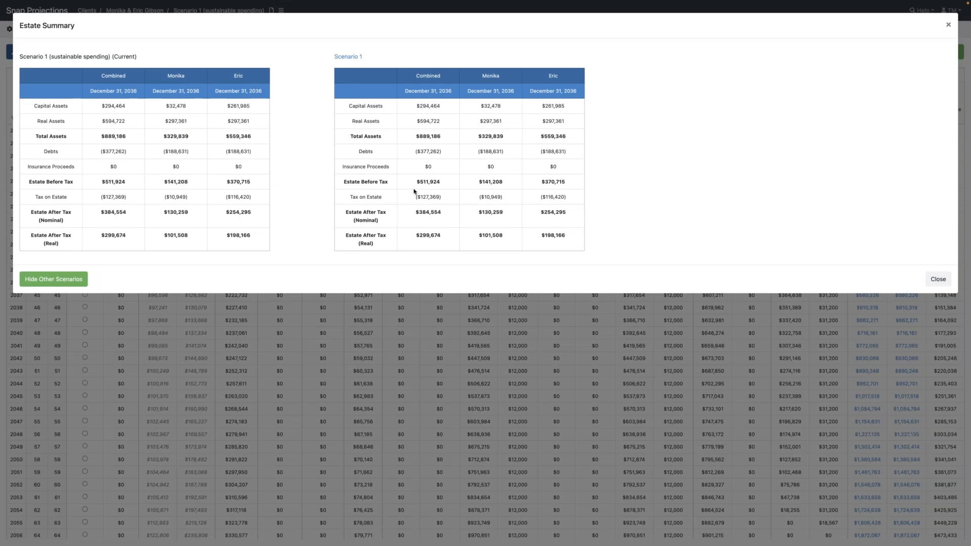
left_click_drag(183, 90, 199, 99)
left_click(938, 279)
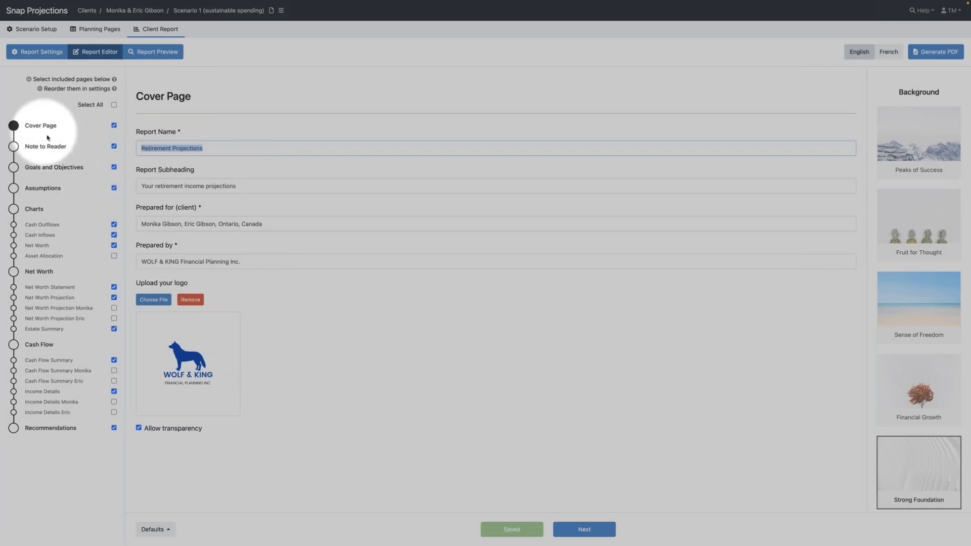
- Review the client report's Note to Reader, Goals and Objectives with its default-settings options, and Assumptions pages
left_click(43, 146)
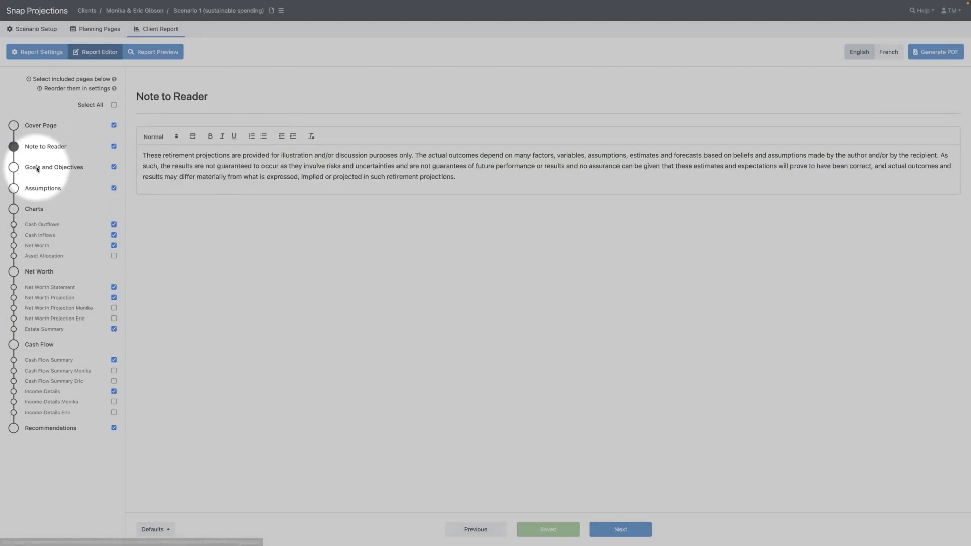
left_click(37, 169)
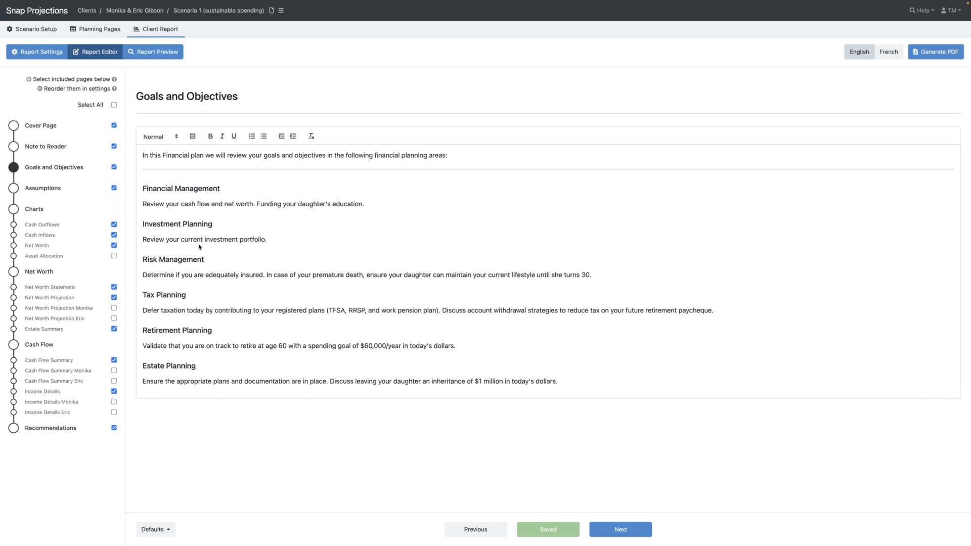
left_click(154, 529)
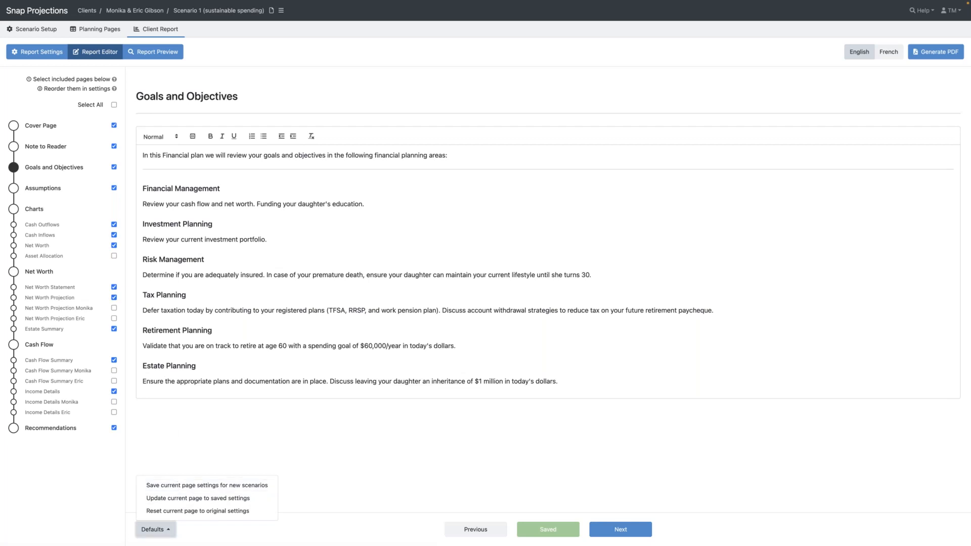
left_click(45, 190)
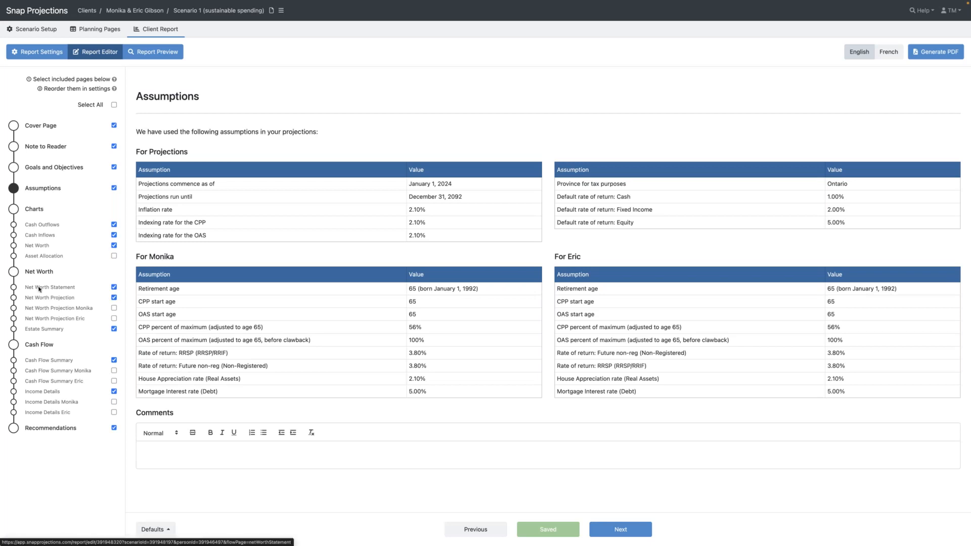
- Hide Other Outflows and Total Inflow in the client report's Cash Outflows chart
left_click(39, 226)
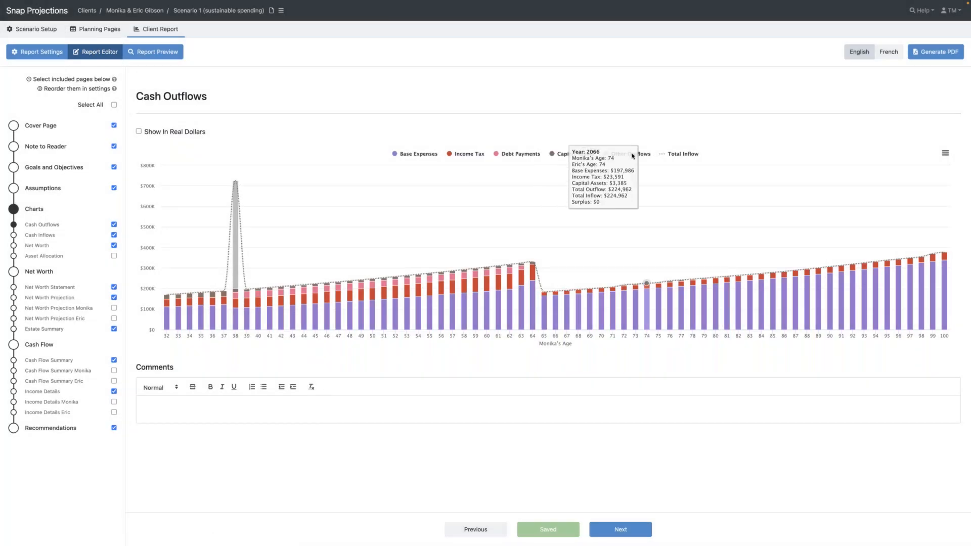
left_click(632, 155)
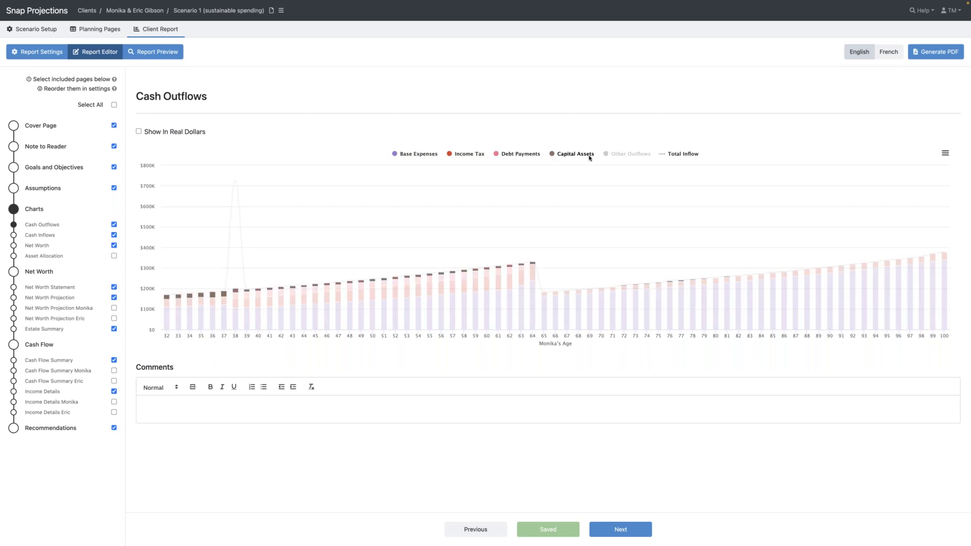
left_click(670, 155)
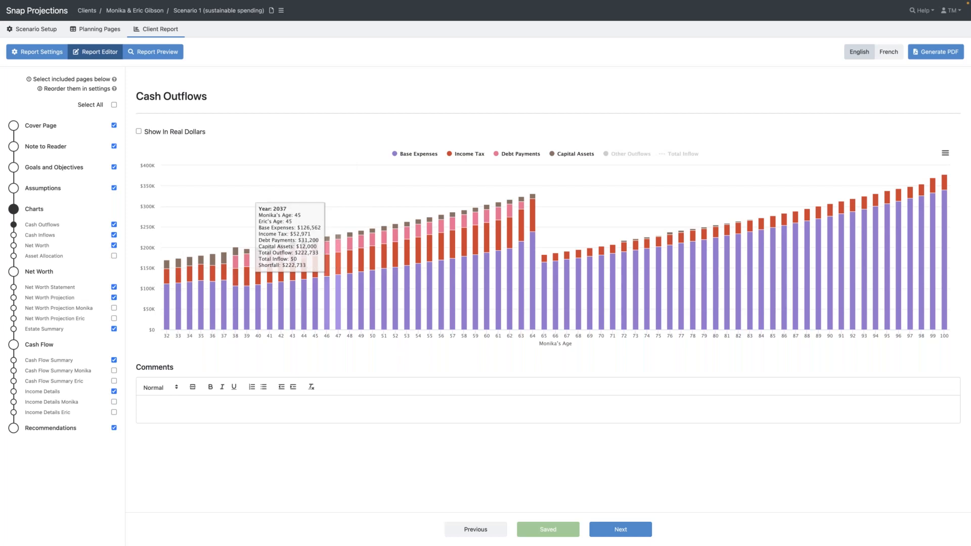
- Preview the client report and examine its pages from the cover through the Cash Flow Summary
left_click(156, 55)
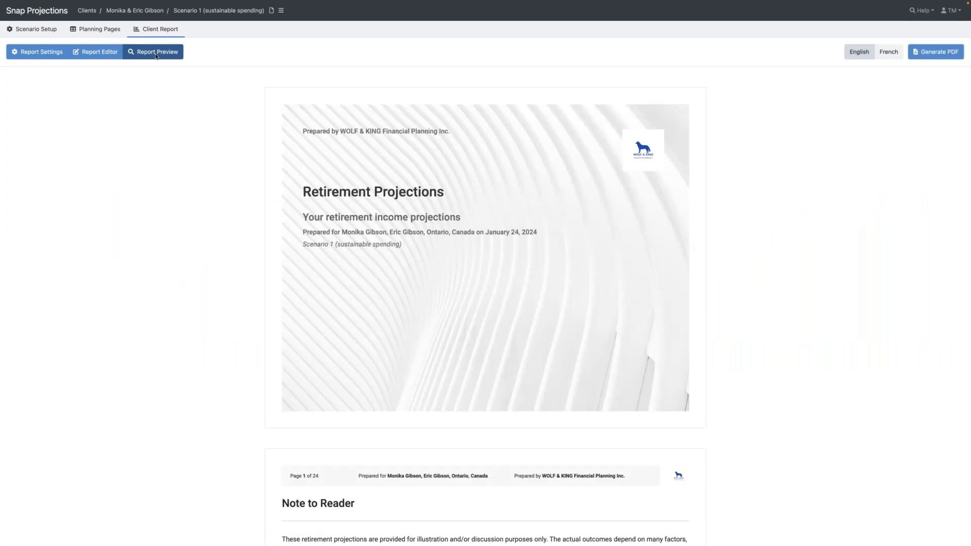
scroll(415, 281, "down", 5)
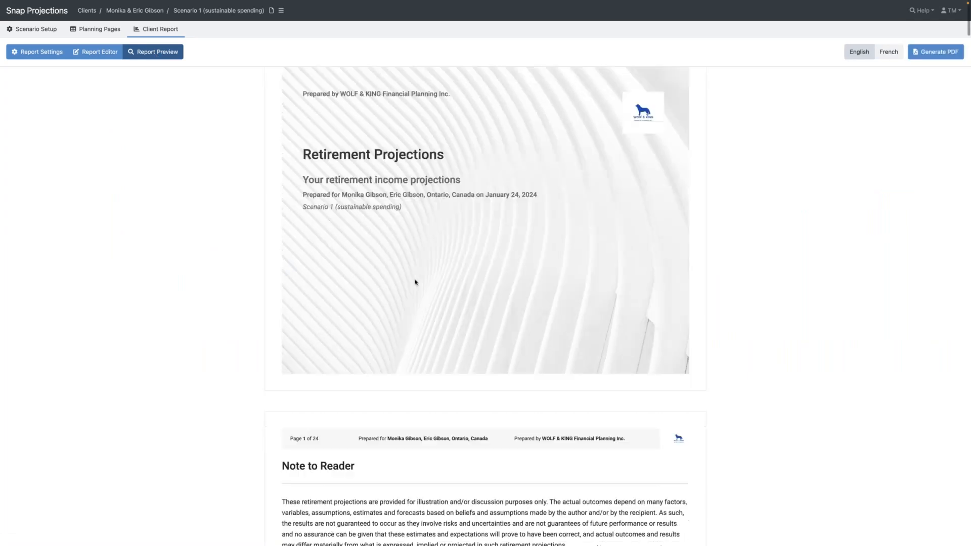
scroll(415, 281, "down", 8)
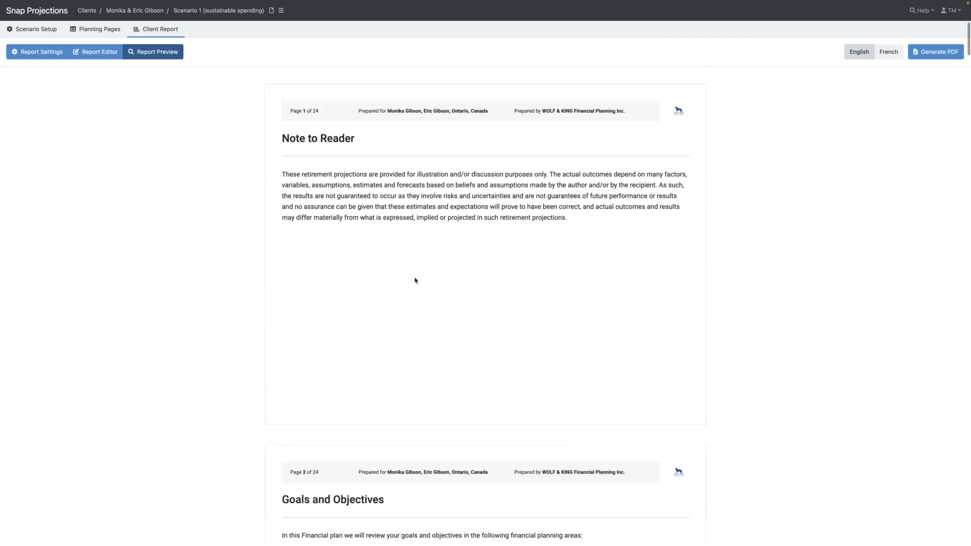
scroll(415, 280, "down", 13)
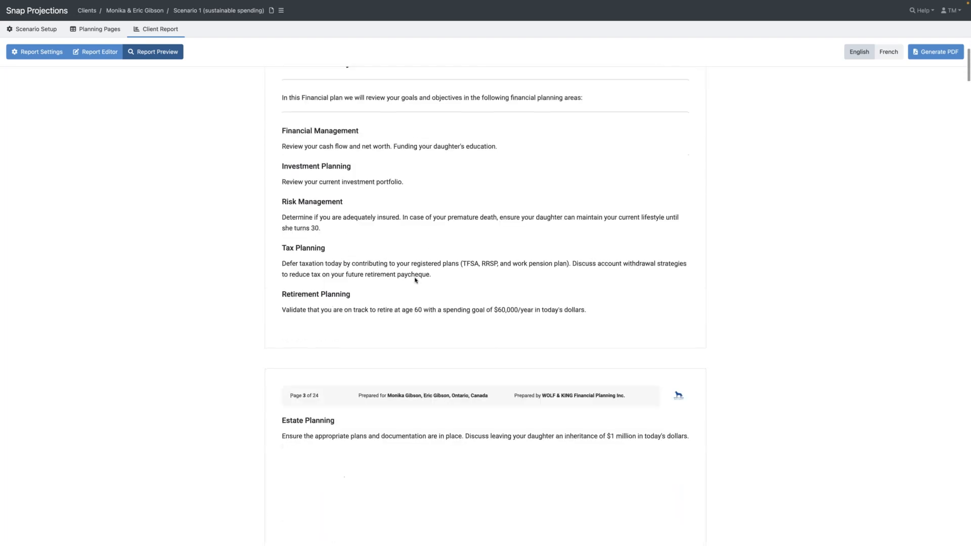
scroll(415, 281, "down", 11)
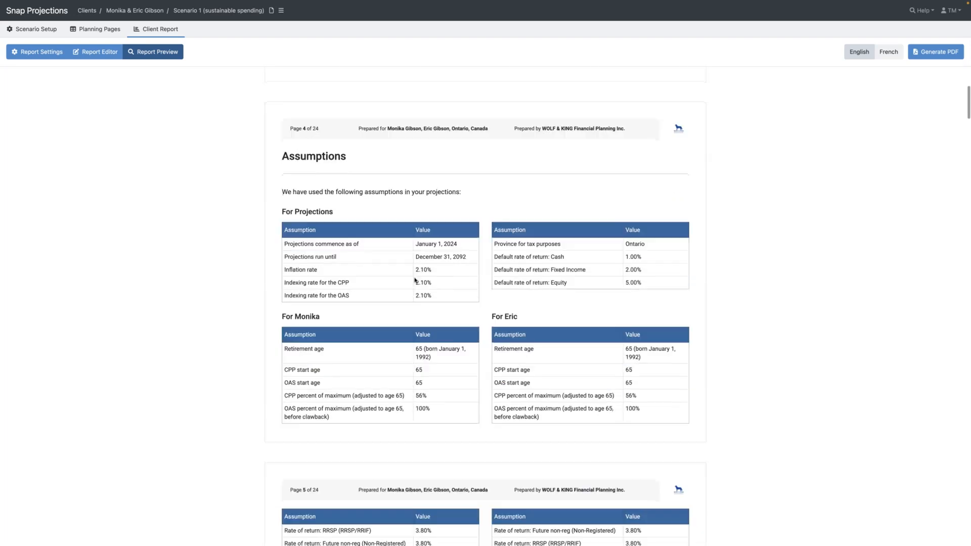
scroll(415, 280, "down", 11)
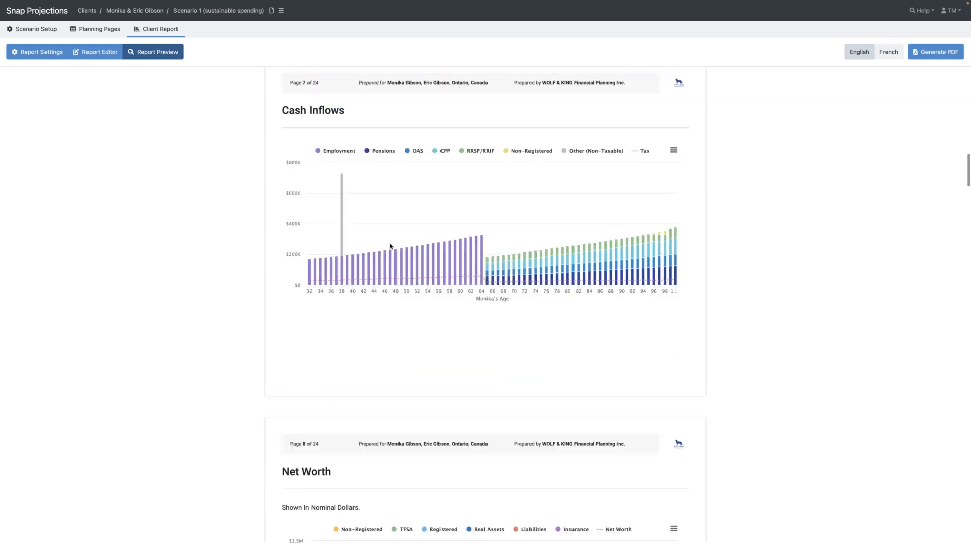
scroll(391, 252, "down", 13)
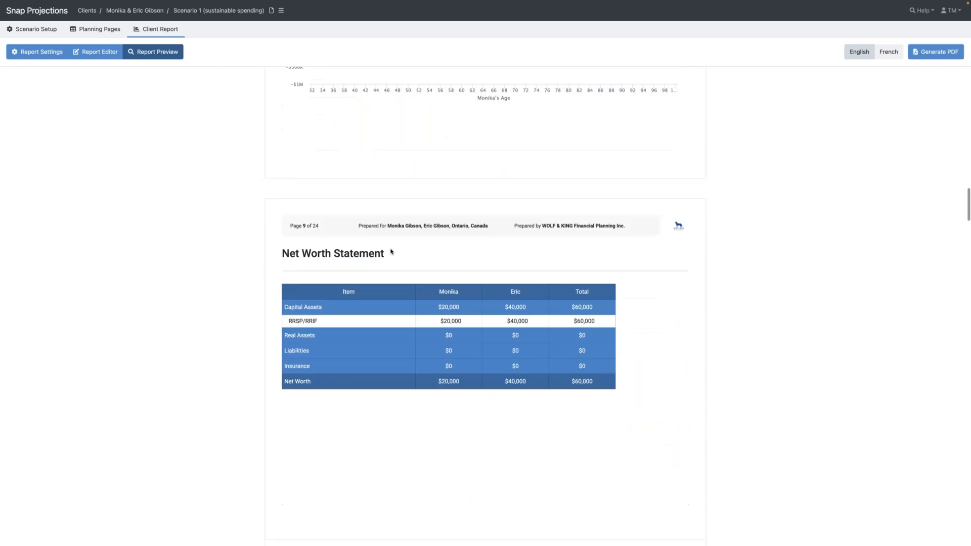
scroll(391, 251, "down", 7)
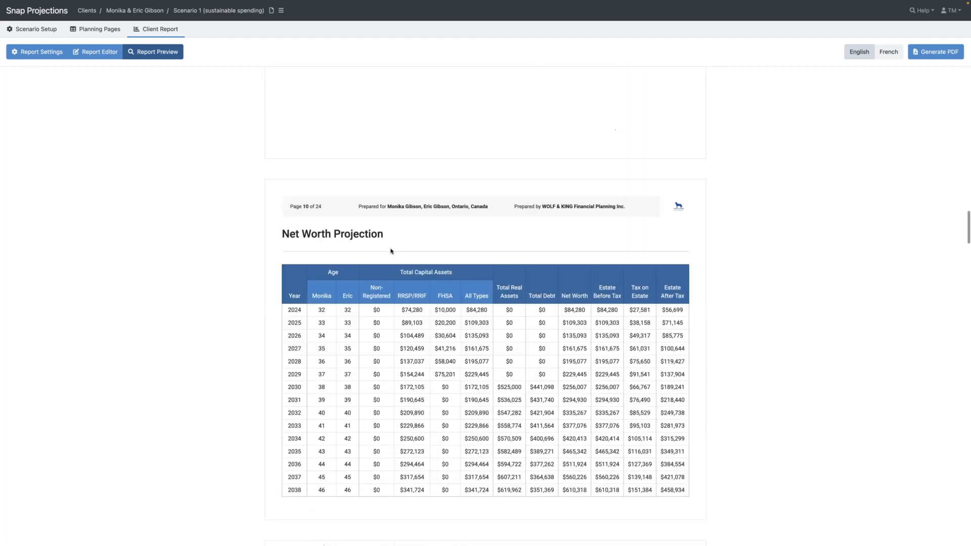
scroll(391, 250, "down", 12)
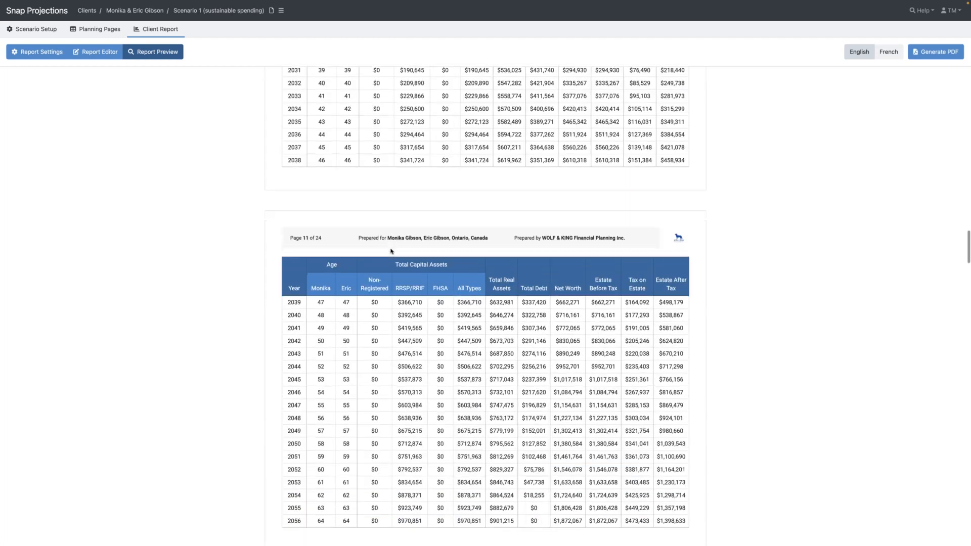
scroll(391, 251, "down", 12)
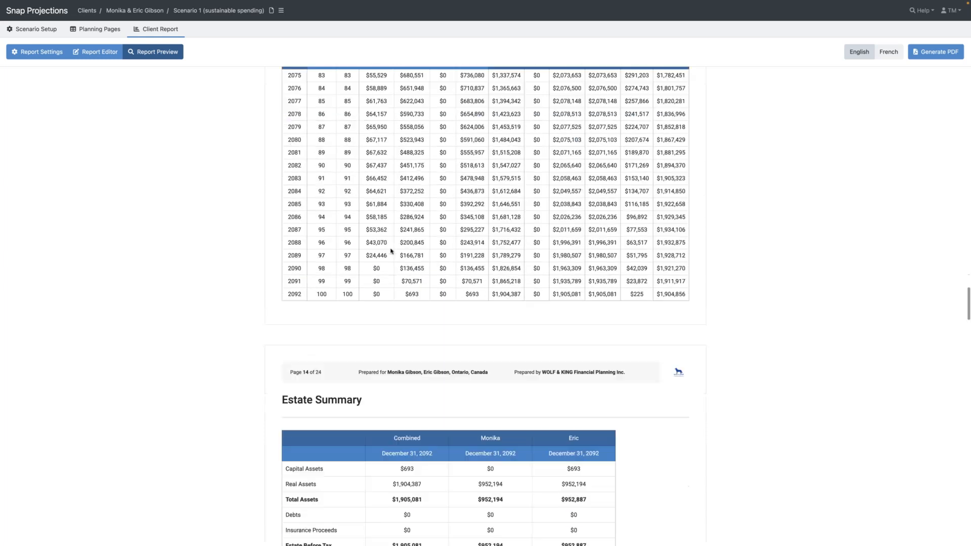
scroll(391, 251, "down", 5)
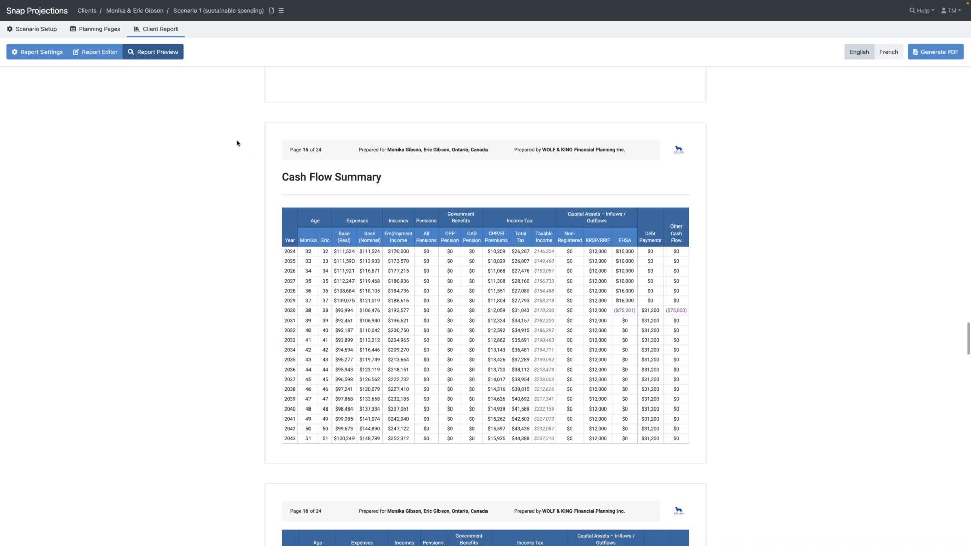
- Leave the report preview, return to the planning pages and switch back to Scenario 1
left_click(102, 53)
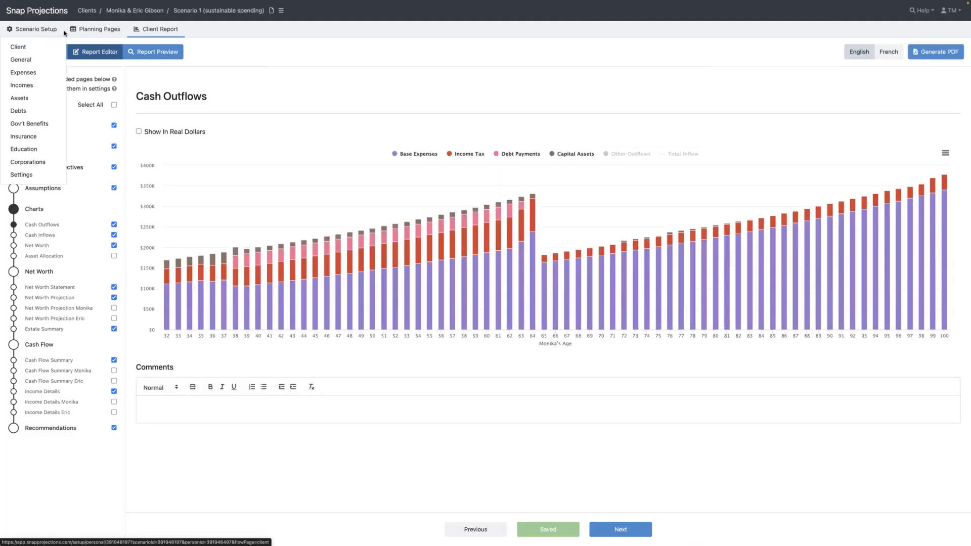
left_click(87, 31)
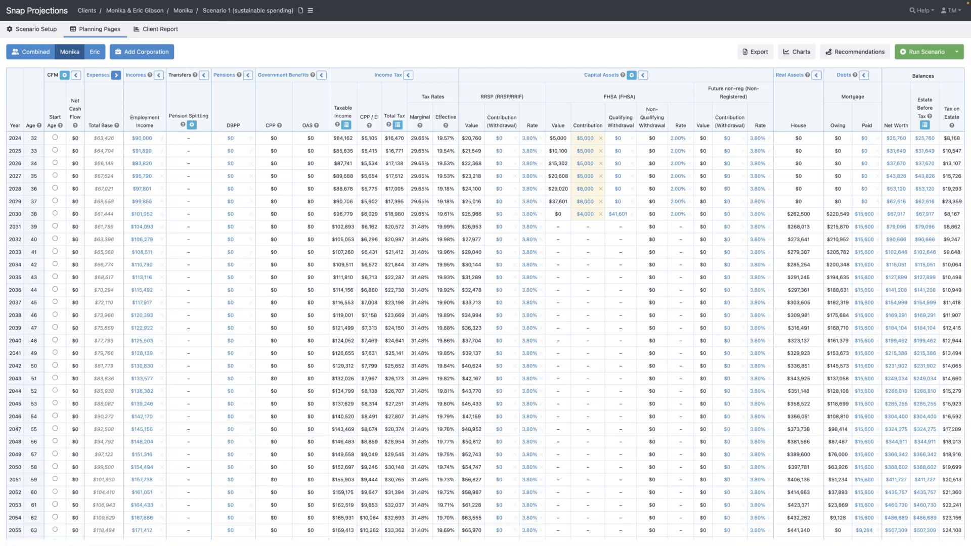
left_click(310, 10)
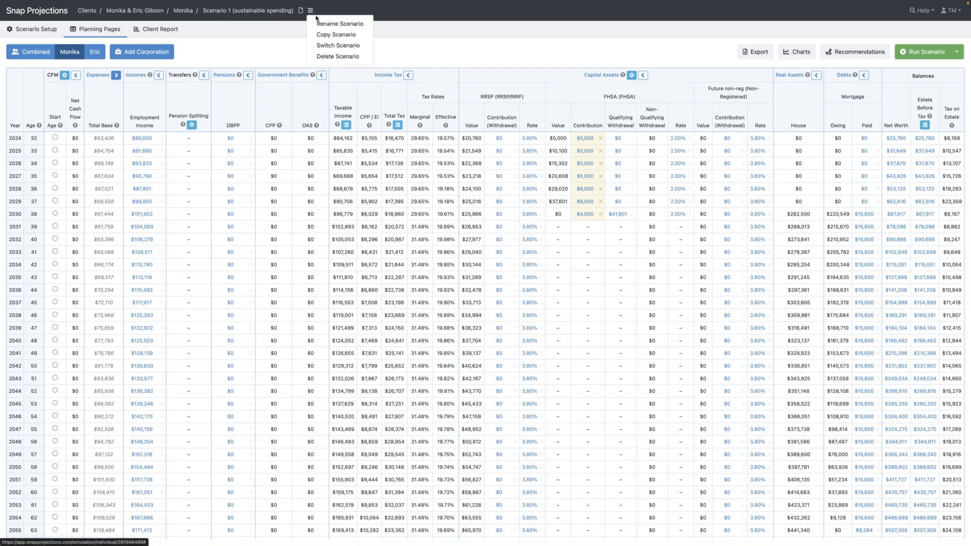
left_click(329, 45)
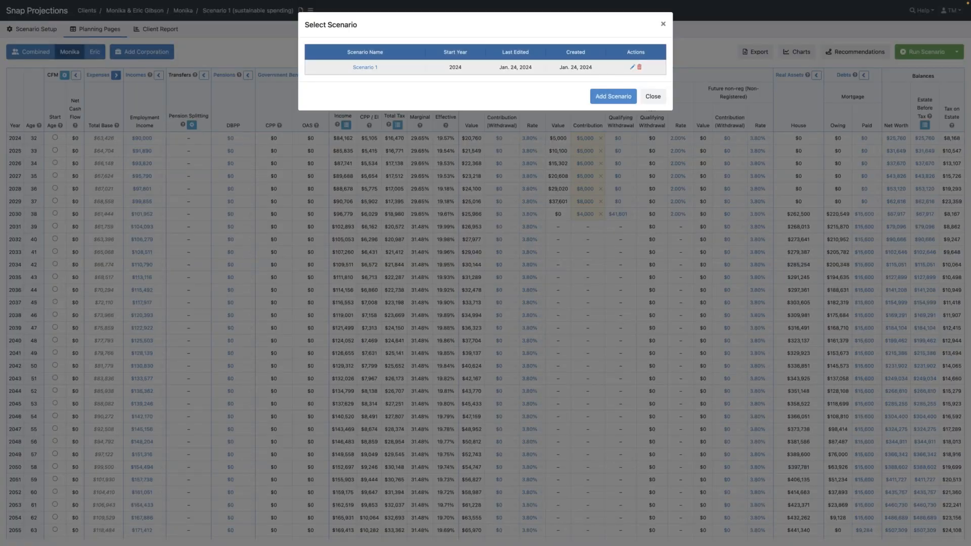
left_click(363, 69)
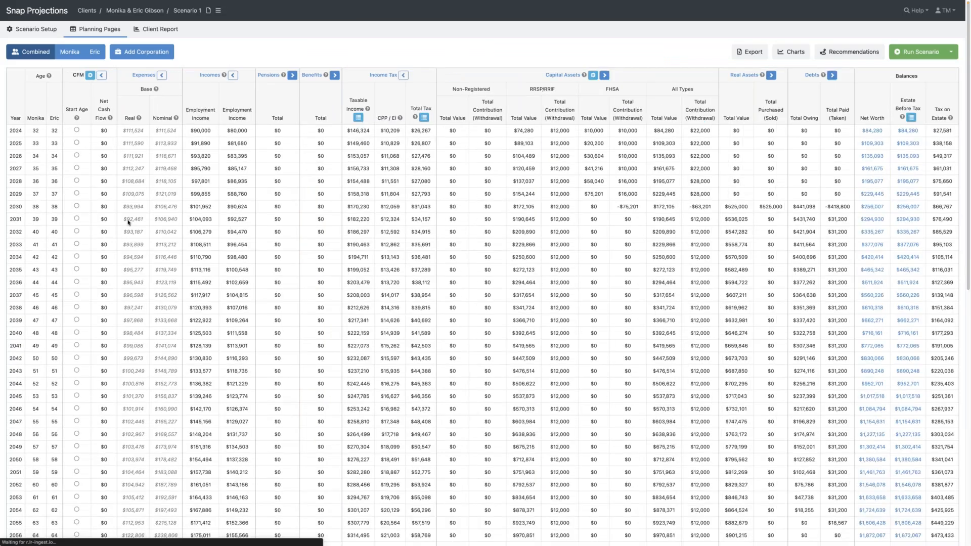
scroll(153, 308, "down", 3)
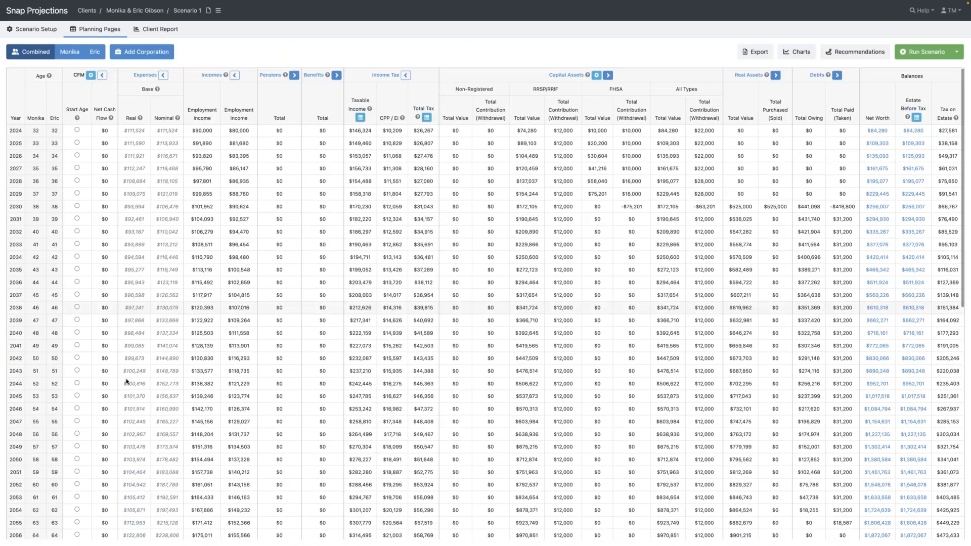
- Examine Scenario 1's combined planning table from the working years into retirement, including the couple's base expenses in 2057
scroll(126, 357, "down", 1)
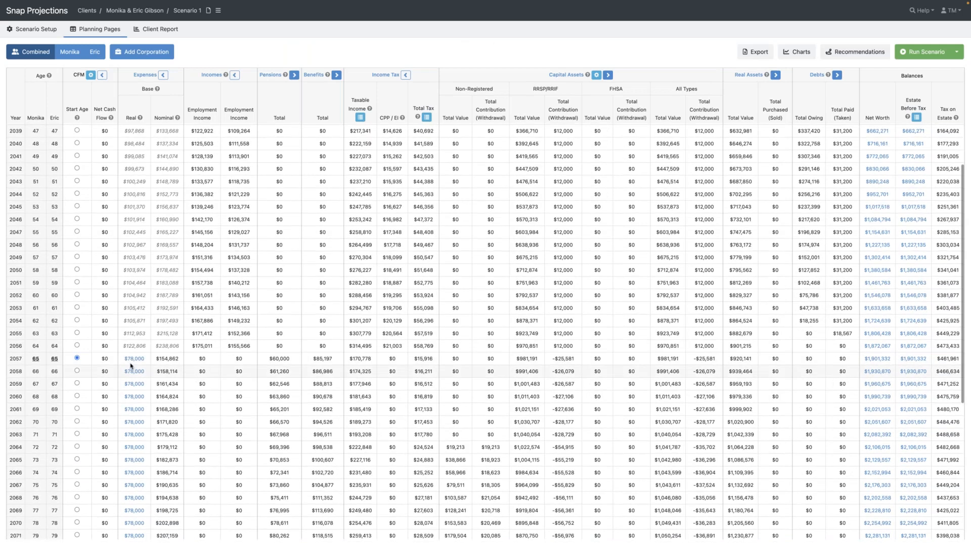
mouse_move(131, 365)
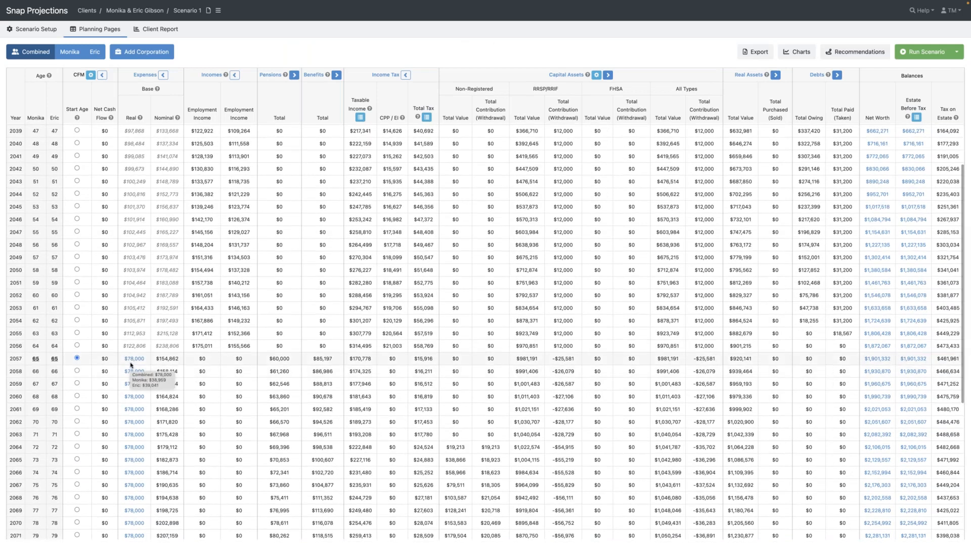
scroll(131, 366, "up", 4)
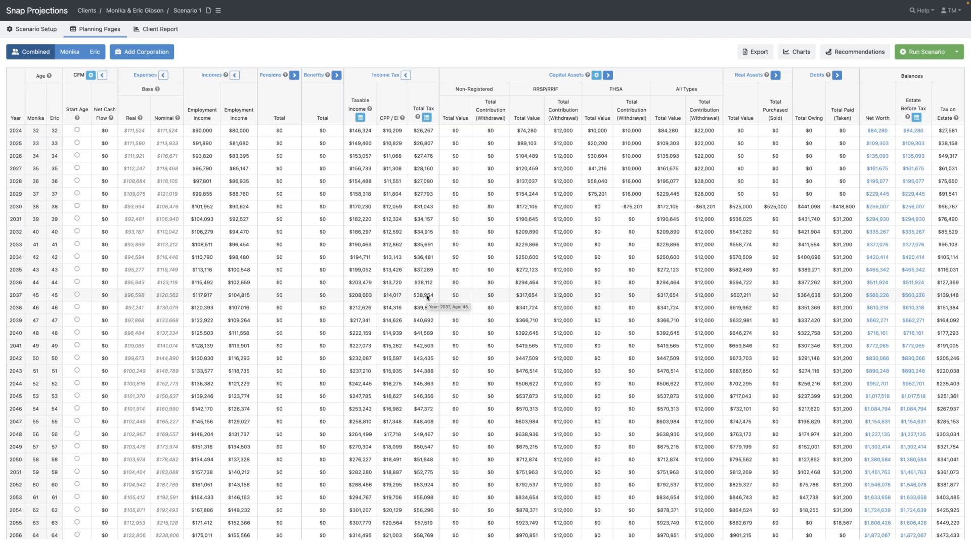
- Expand Capital Assets into individual accounts and examine their values, contributions and rates of return through retirement
left_click(608, 75)
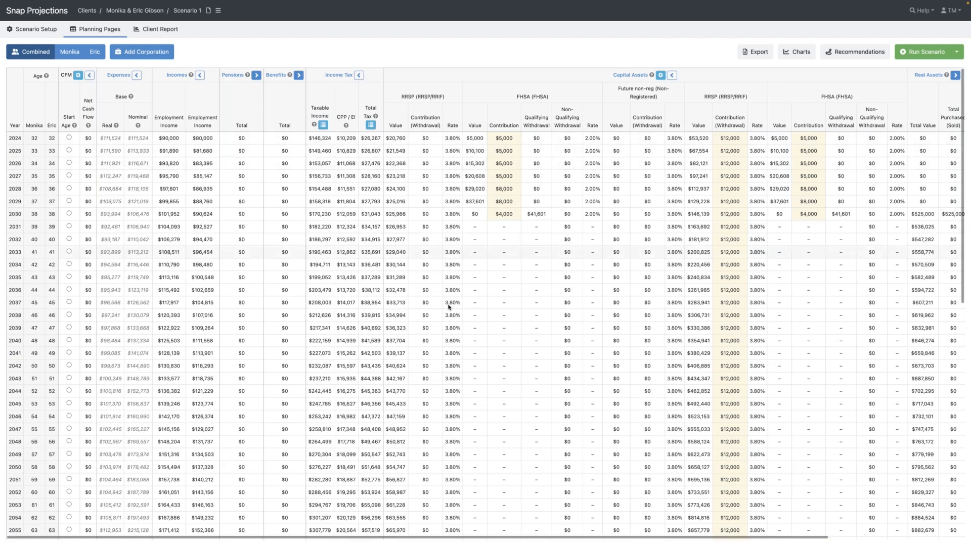
scroll(448, 312, "down", 1)
scroll(448, 311, "down", 5)
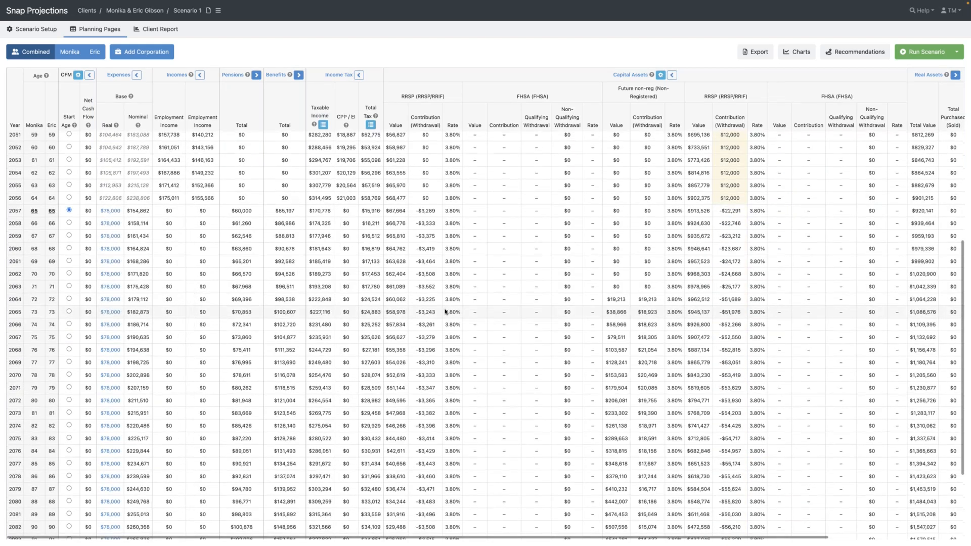
scroll(475, 282, "up", 5)
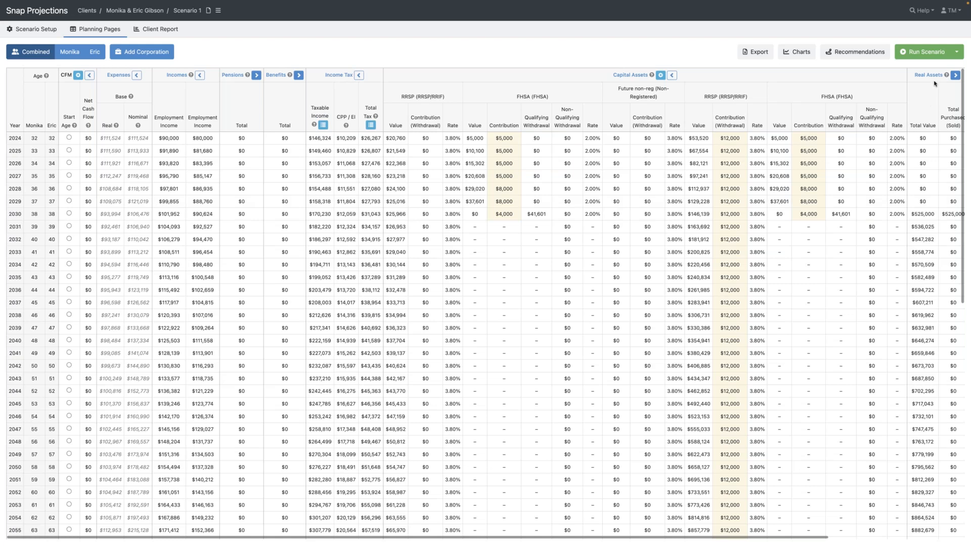
- Open a randomized stress test for Scenario 1, set its rate scale to 27 and update the simulated returns
left_click(955, 55)
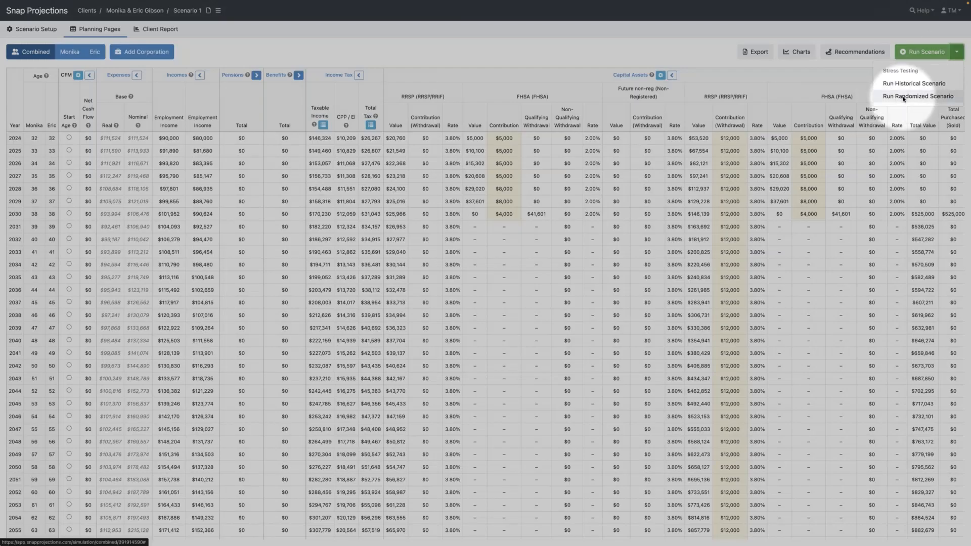
left_click(903, 97)
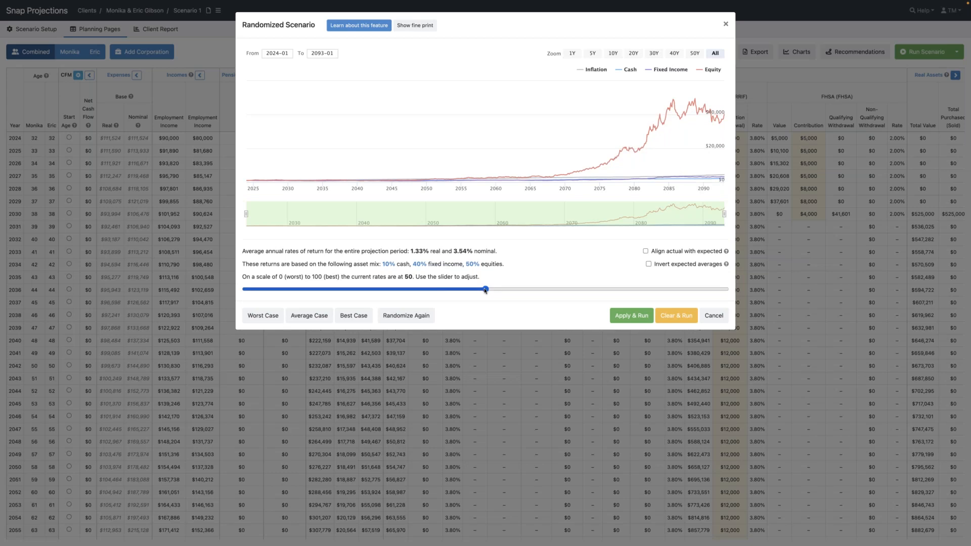
left_click_drag(485, 290, 423, 290)
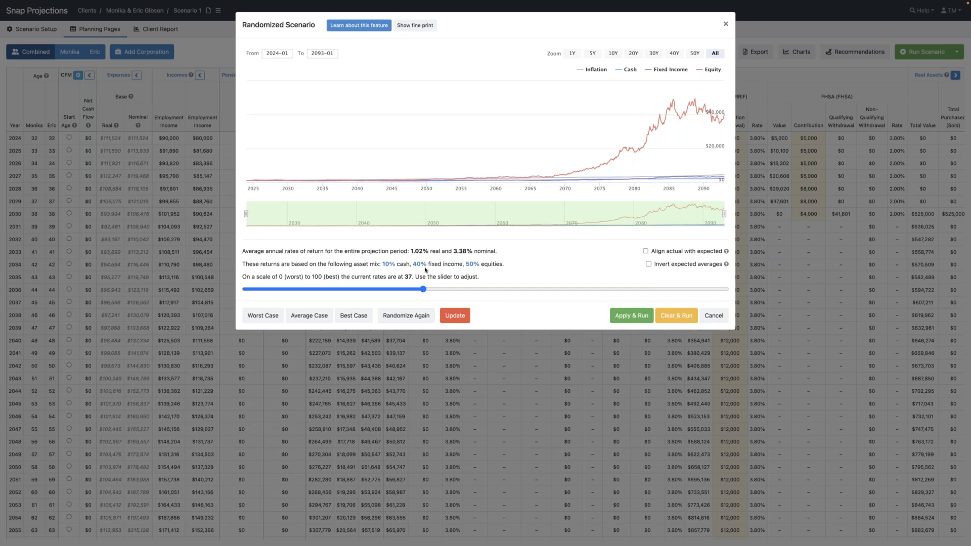
left_click_drag(424, 291, 376, 293)
left_click(459, 316)
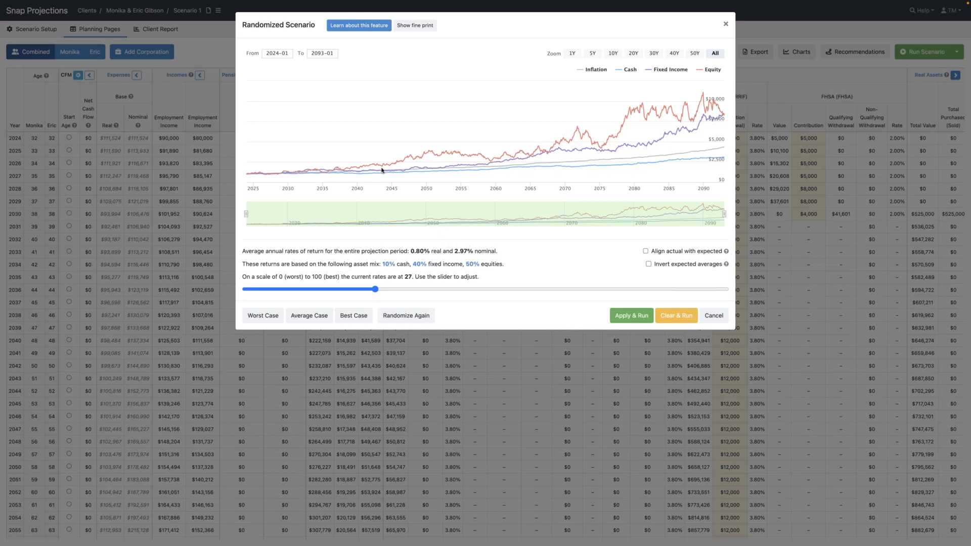
- Set the randomized scenario's asset mix to 0% cash, 40% fixed income and 60% equities, and update the returns
mouse_move(381, 169)
left_click(387, 264)
type("0")
left_click(367, 248)
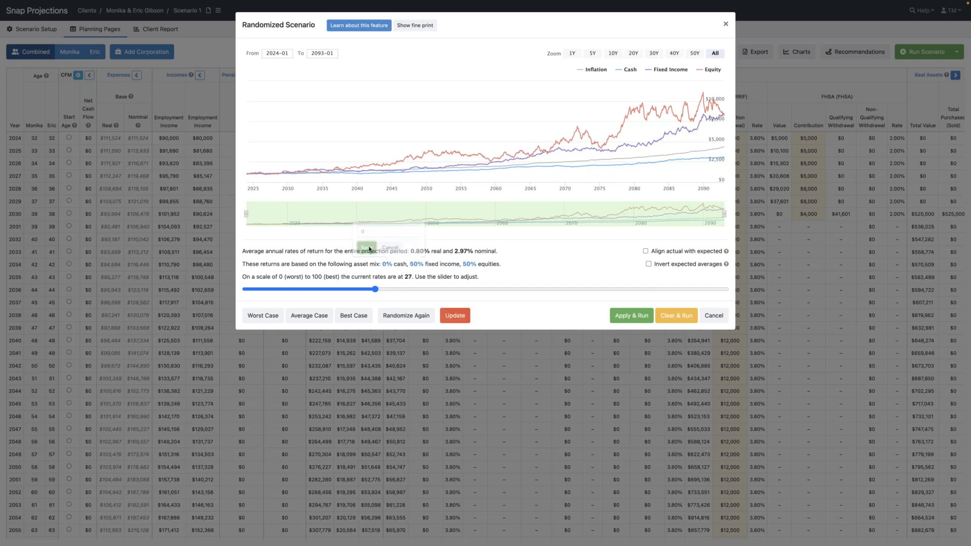
left_click(415, 265)
type("40")
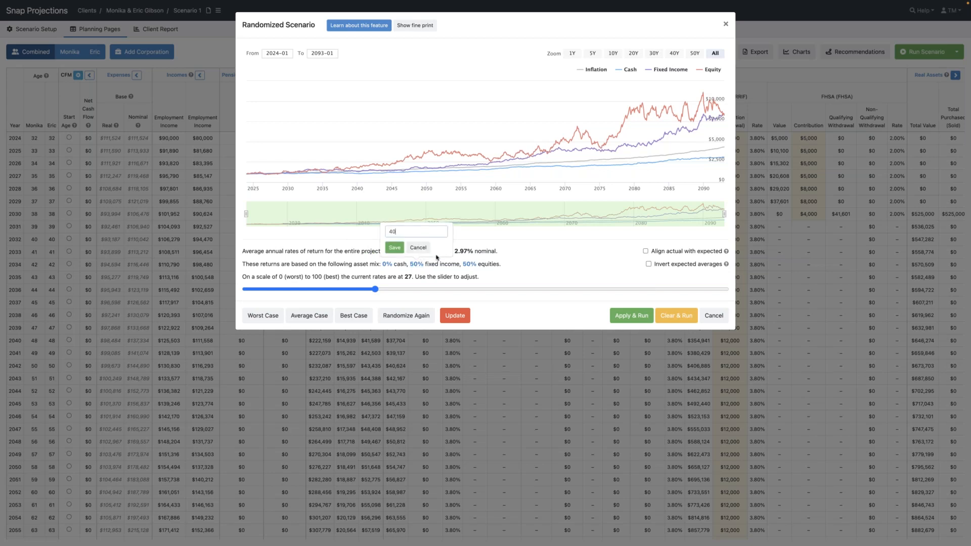
left_click(394, 247)
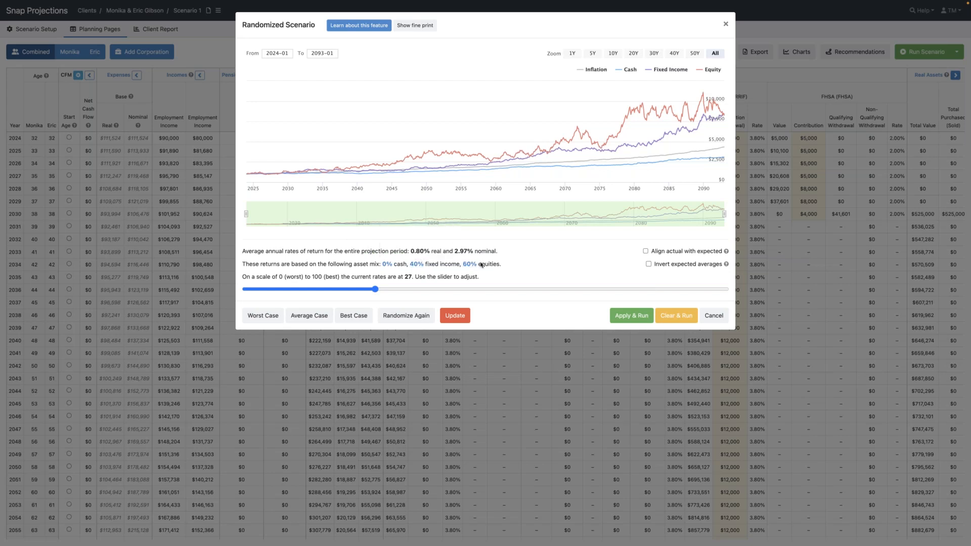
left_click(464, 316)
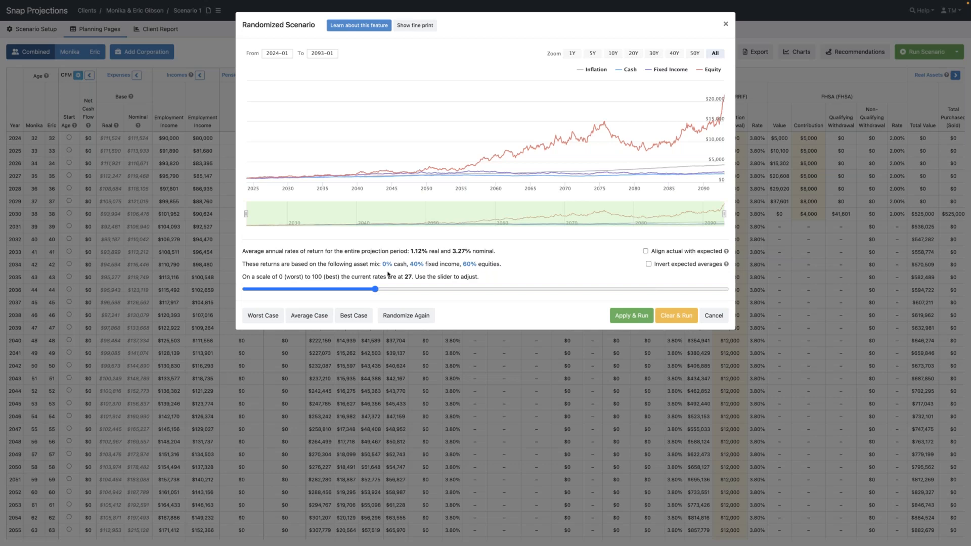
- Lower the randomized rate scale to 17, update the returns and run them on Scenario 1
left_click_drag(374, 289, 329, 292)
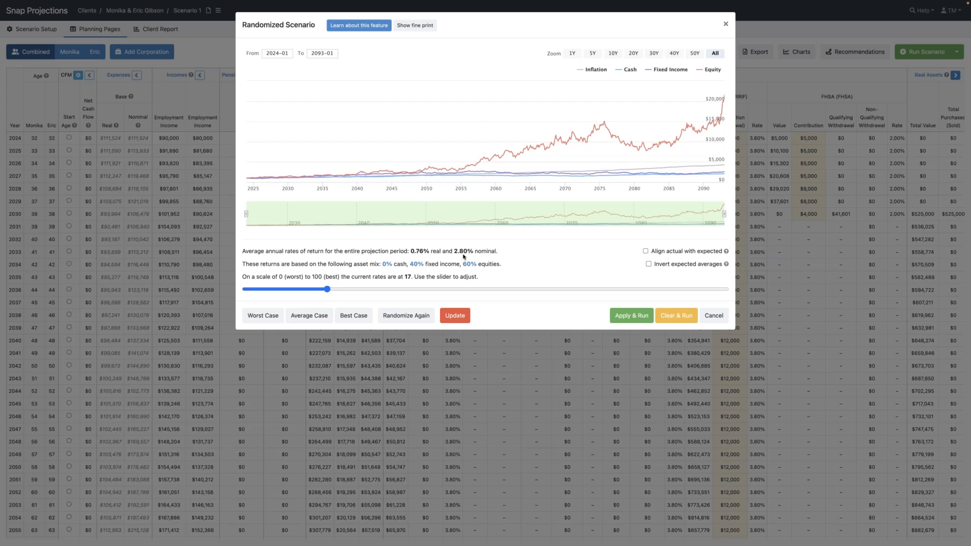
left_click(465, 314)
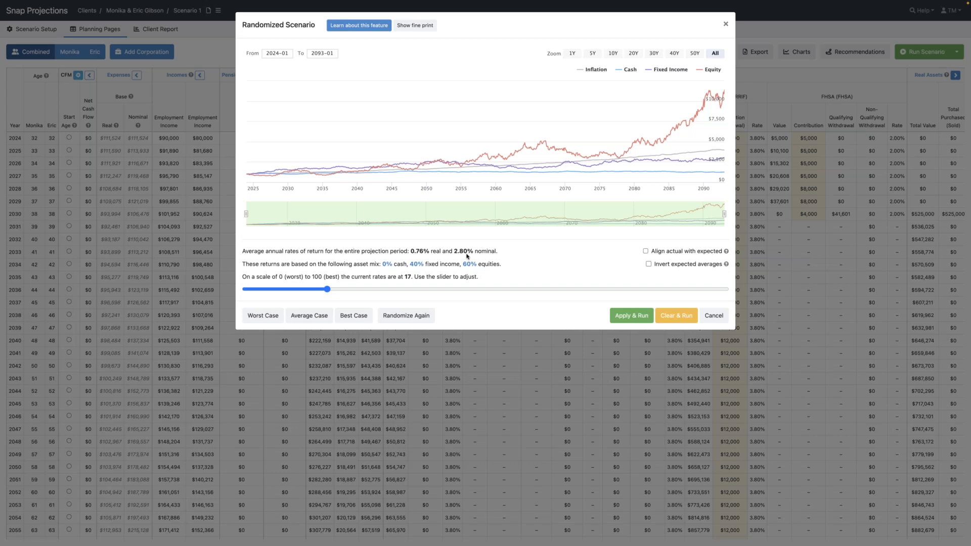
left_click(638, 321)
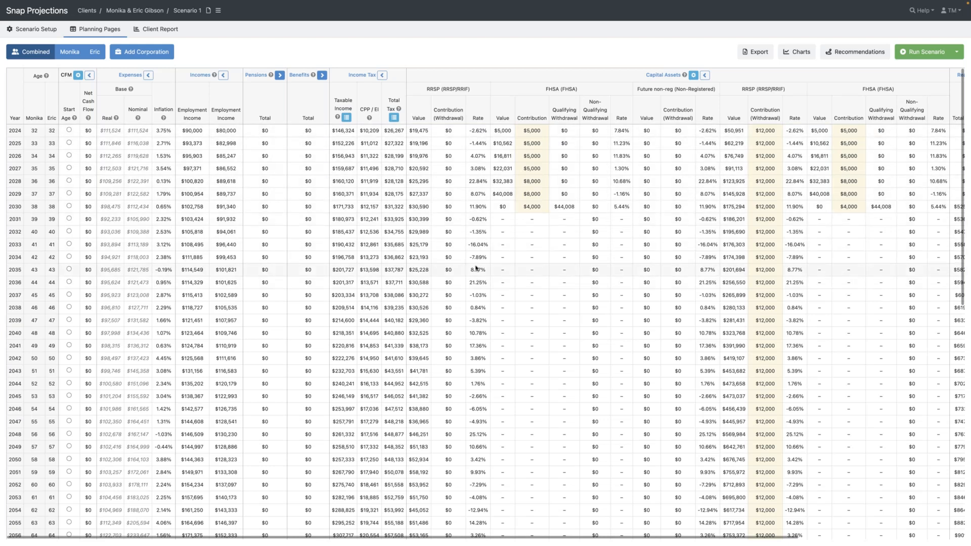
- Examine the randomized projection through 2092 and review the combined capital assets in the Estate Summary
scroll(474, 267, "down", 10)
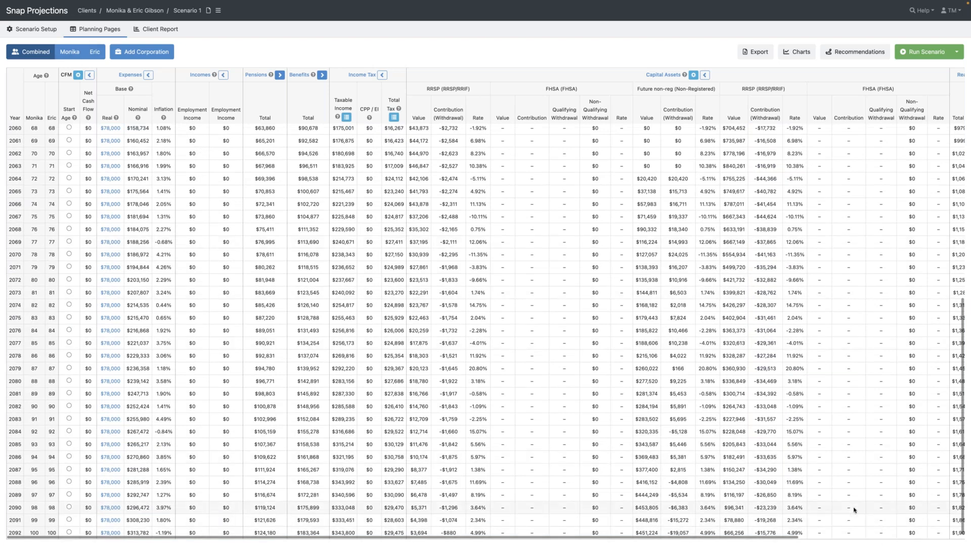
scroll(853, 509, "right", 2)
scroll(853, 509, "right", 2)
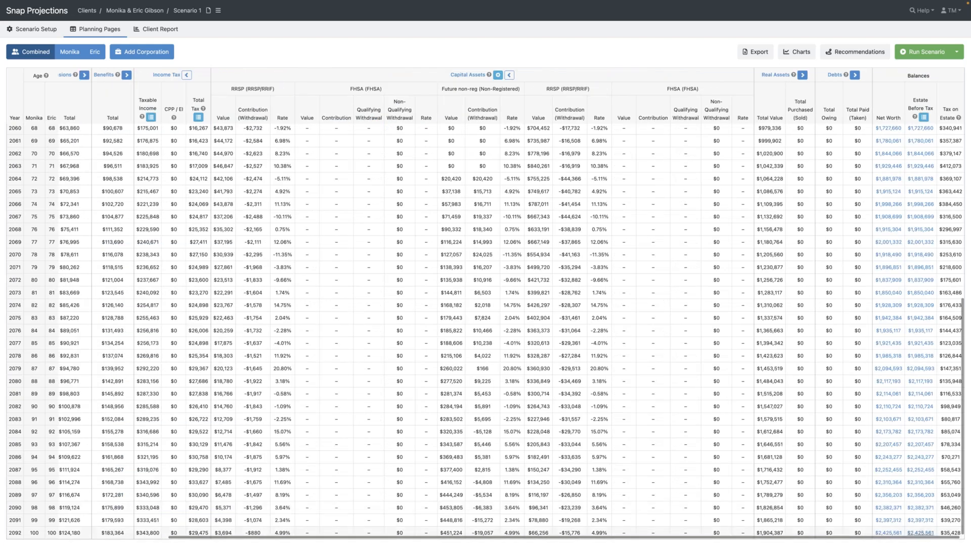
left_click(920, 532)
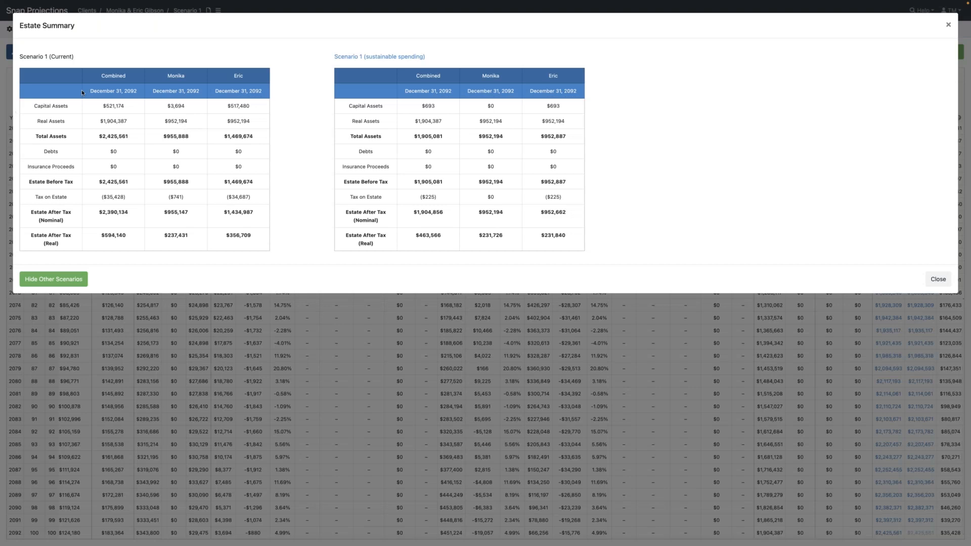
left_click_drag(101, 106, 124, 106)
left_click(938, 279)
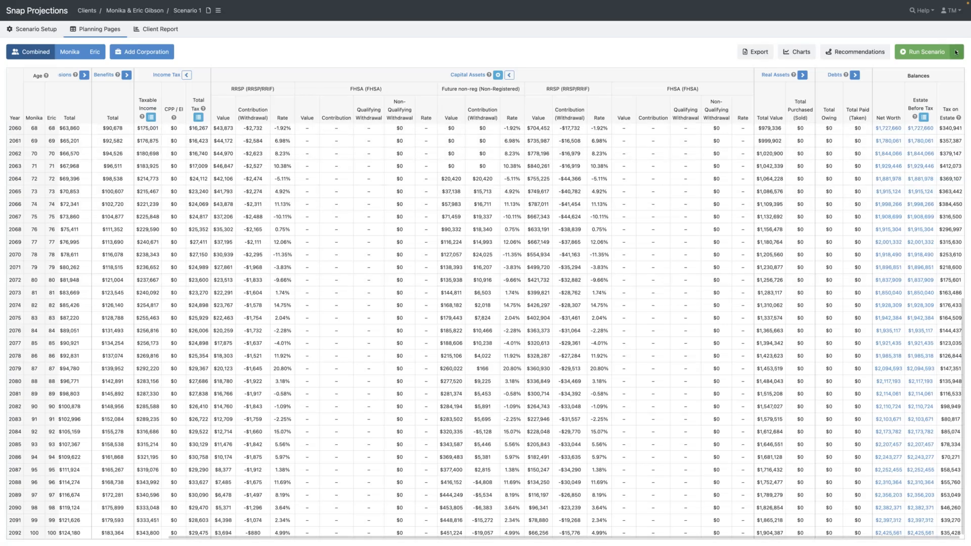
- Clear the randomized rates from Scenario 1 and rerun its projection
left_click(956, 52)
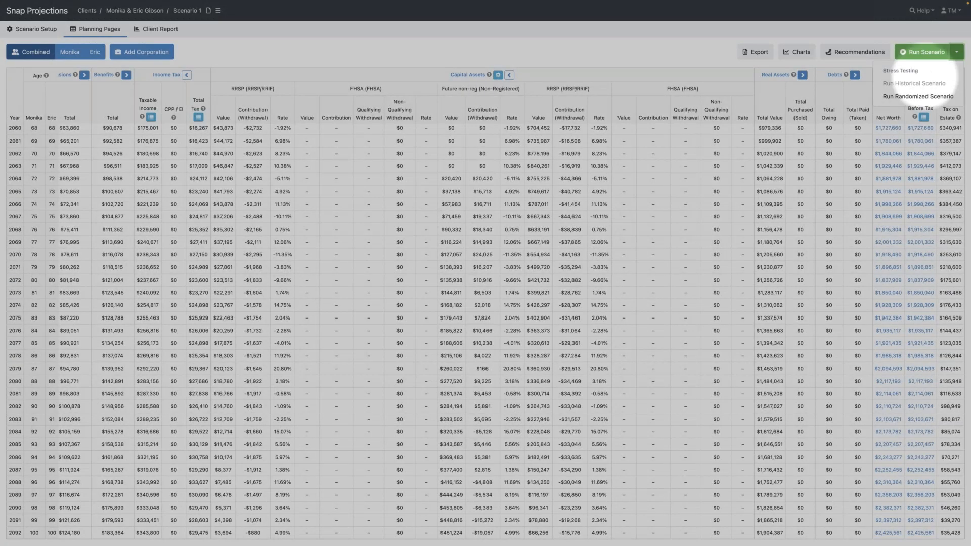
left_click(908, 96)
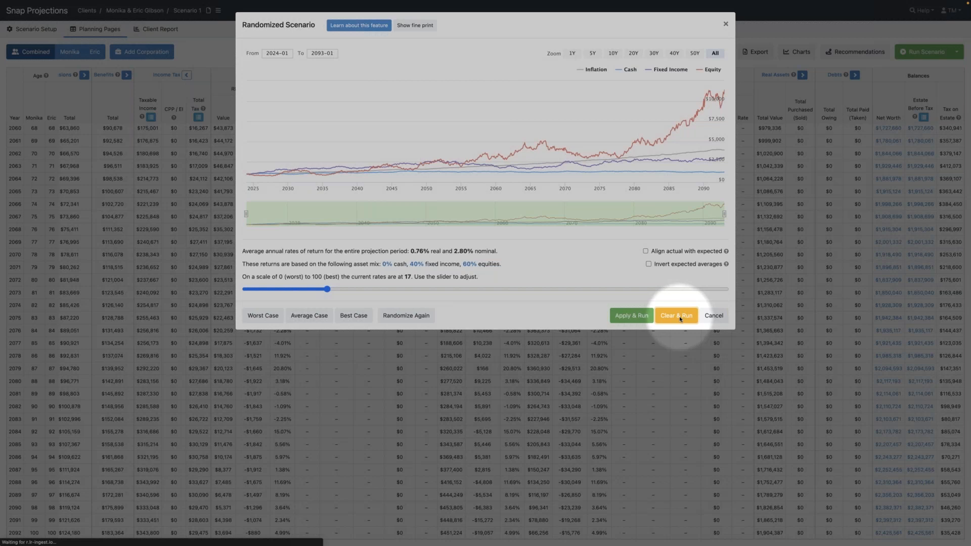
left_click(679, 317)
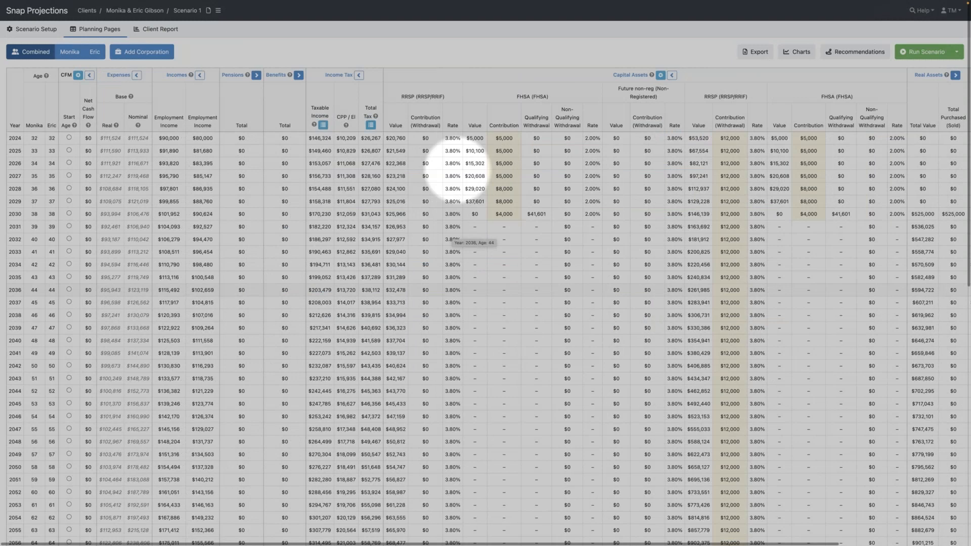
- Copy Scenario 1 and rename the copy "Scenario 2 - Randomized Scenario"
left_click(218, 10)
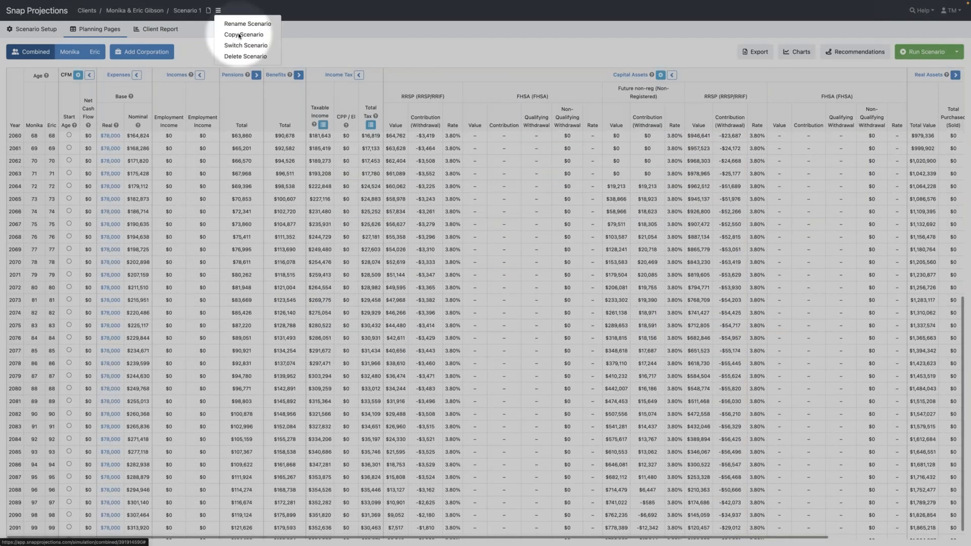
left_click(238, 33)
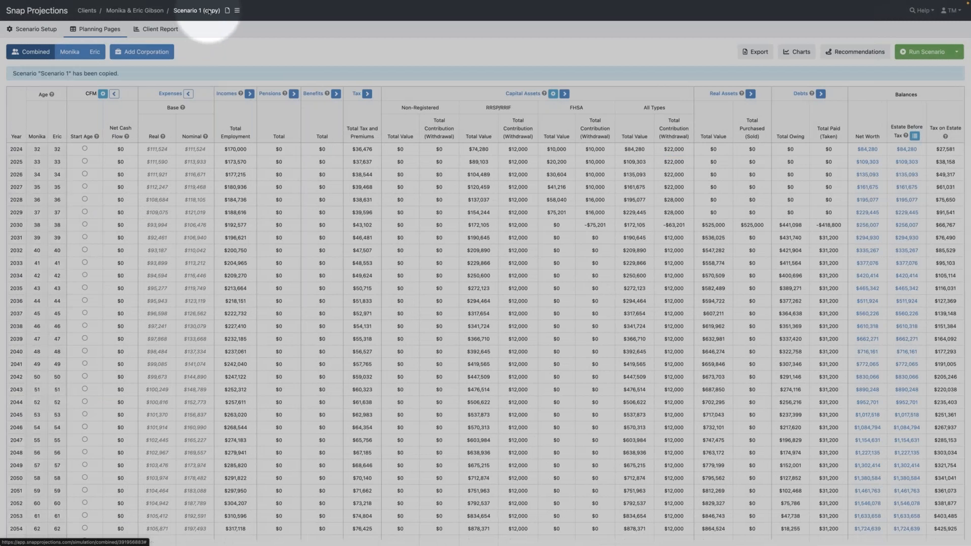
left_click(209, 10)
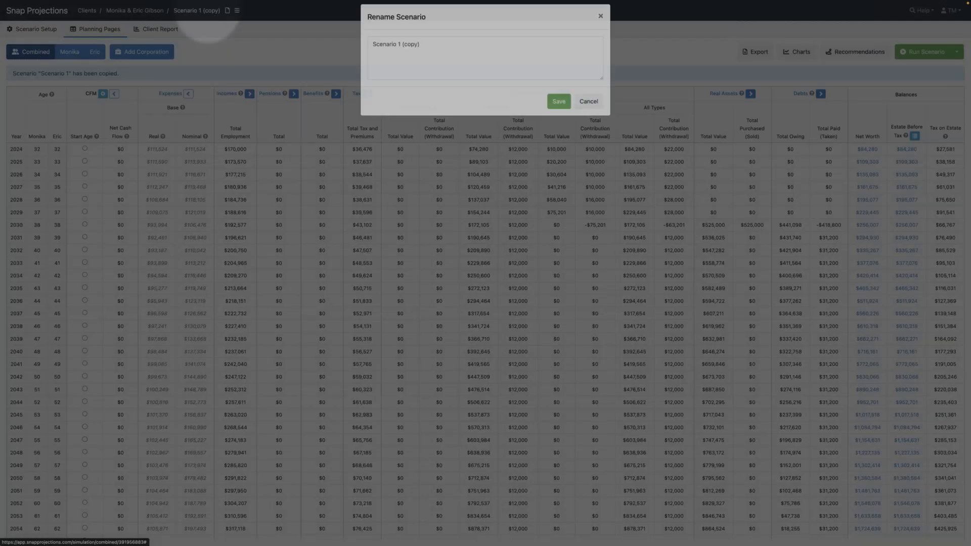
double_click(401, 52)
key("shift+End")
type("2 - Ran")
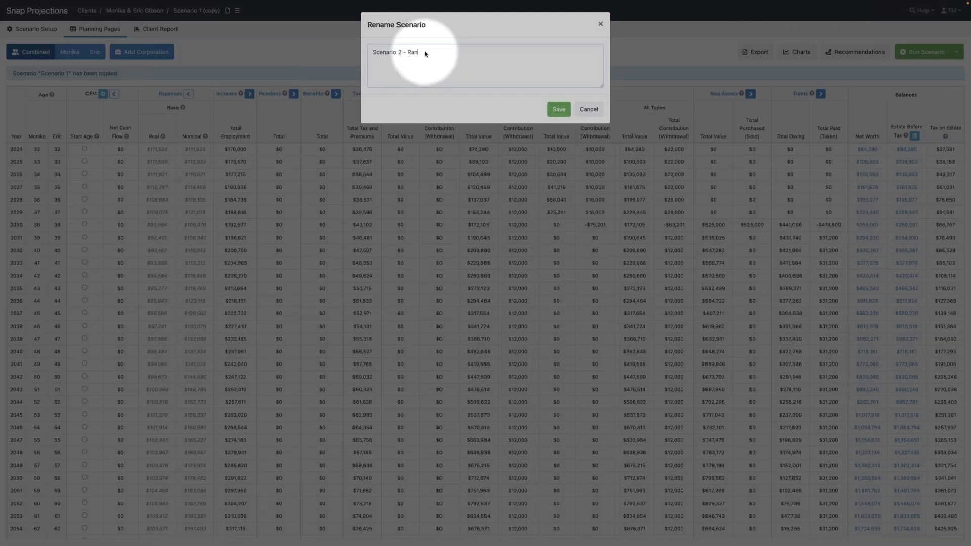
type("domized Scenario")
left_click(558, 109)
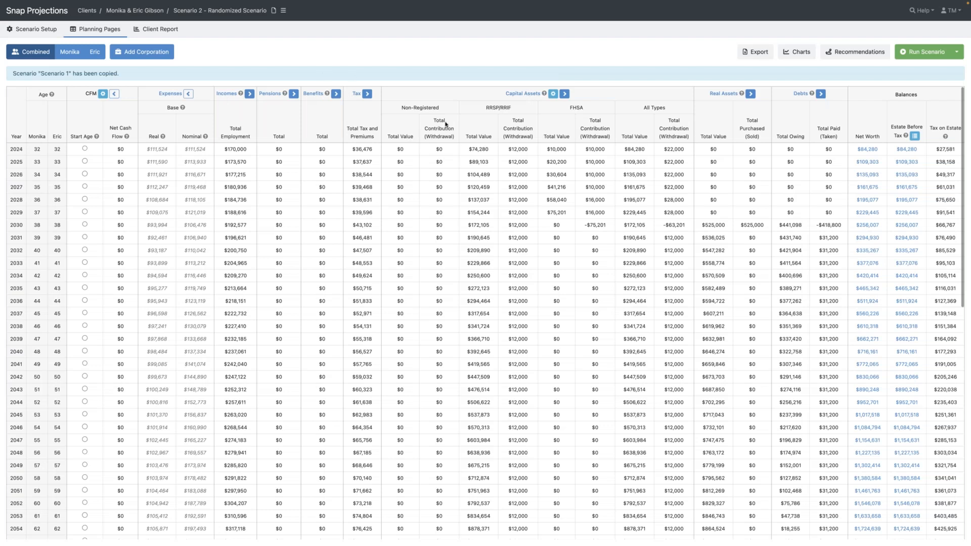
- Open a randomized stress test for Scenario 2 and set its asset mix to 0% cash, 40% fixed income and 60% equities
left_click(956, 52)
left_click(918, 96)
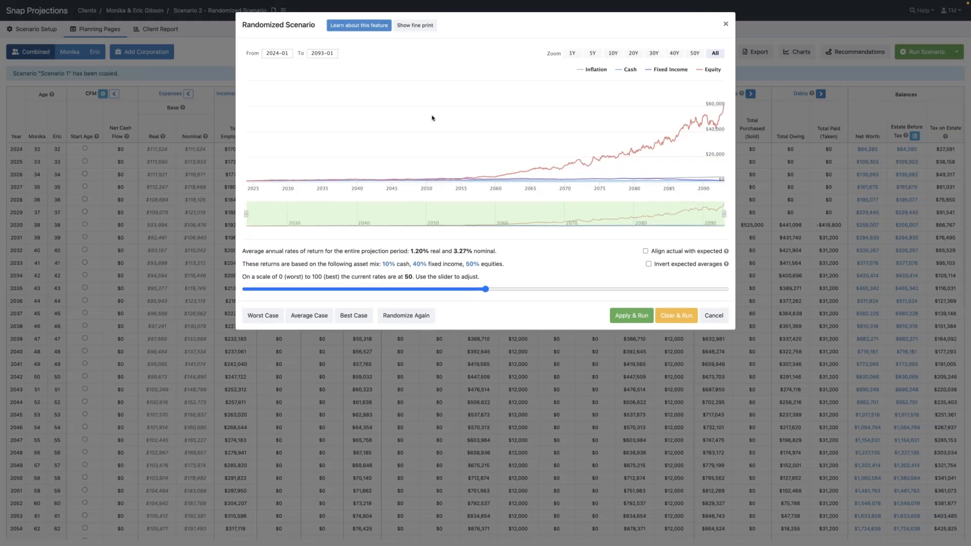
left_click(389, 265)
type("0")
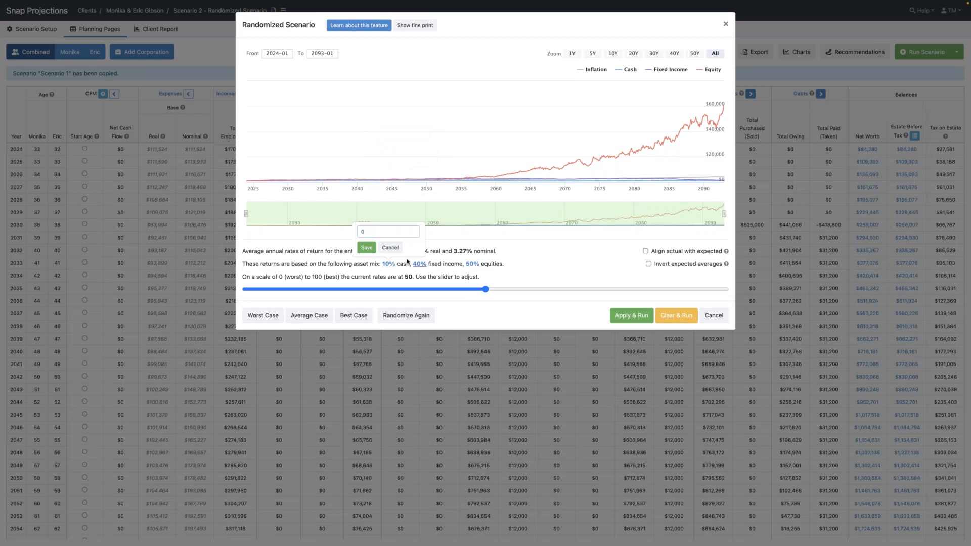
left_click(374, 249)
left_click(418, 263)
type("40")
left_click(393, 248)
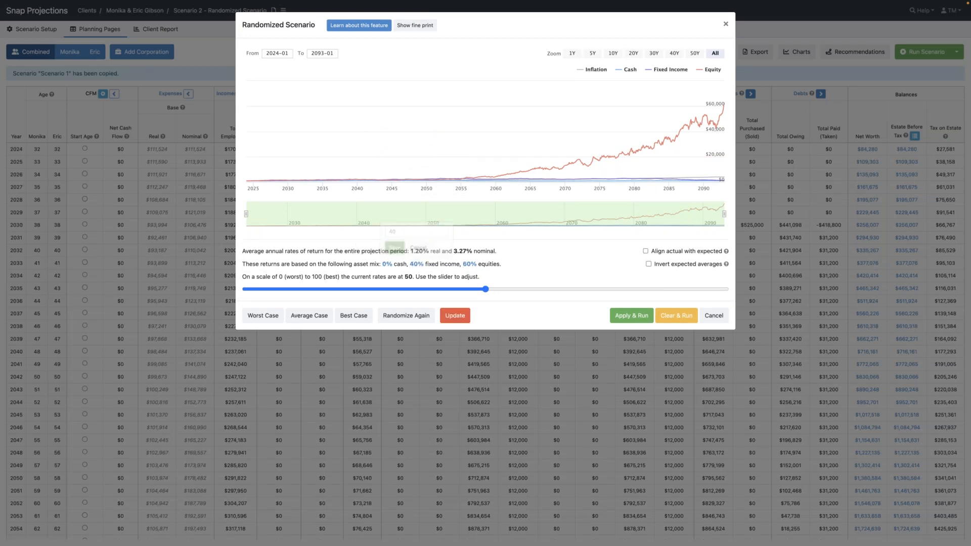
left_click(515, 271)
- Set Scenario 2's randomized rate scale to 20 and update the simulated returns
left_click_drag(485, 289, 447, 289)
left_click(447, 248)
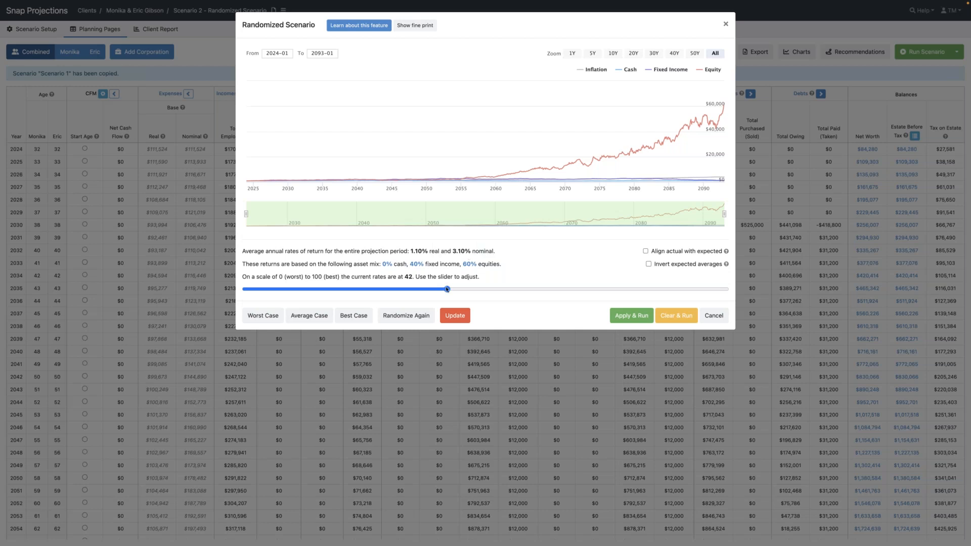
left_click_drag(447, 288, 359, 288)
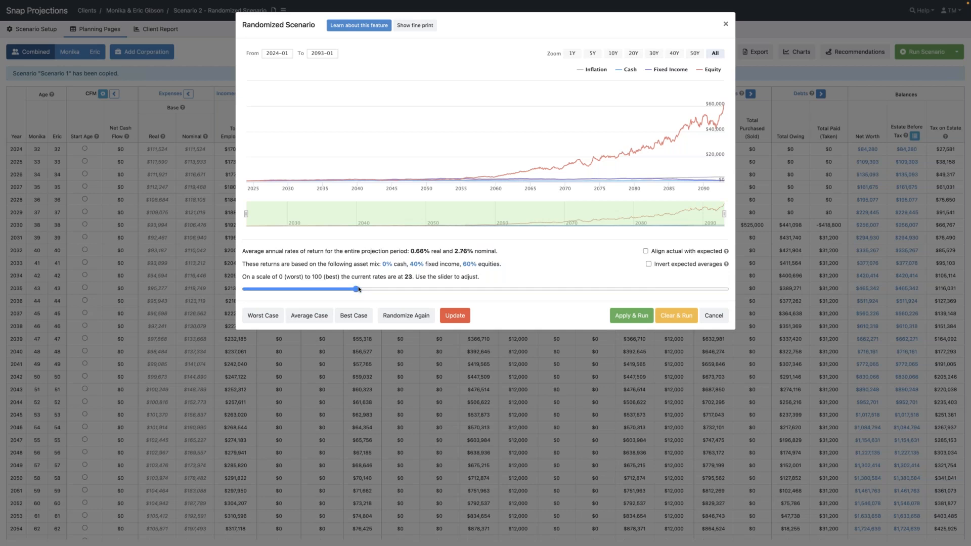
left_click_drag(356, 289, 342, 289)
left_click(456, 316)
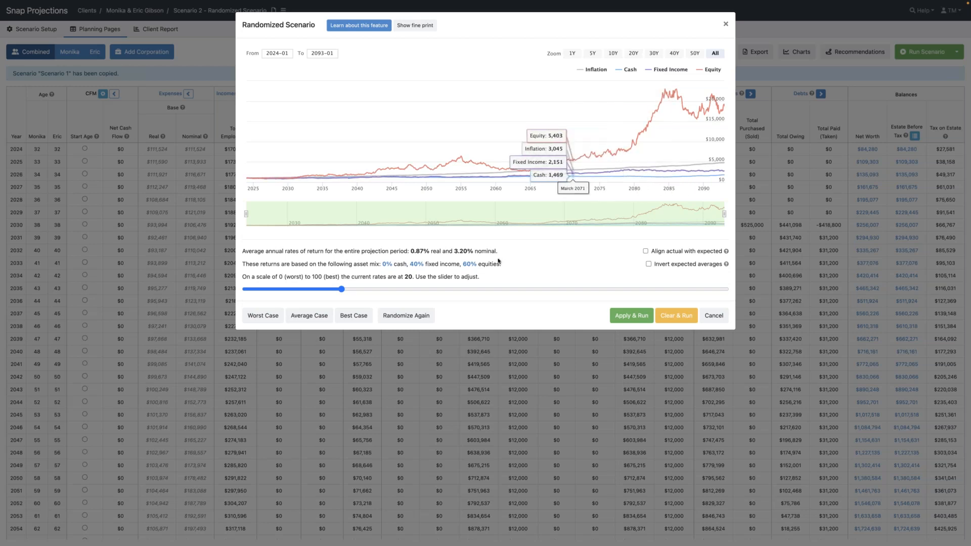
- Apply the randomized rates to Scenario 2 and rerun its projection
left_click(632, 318)
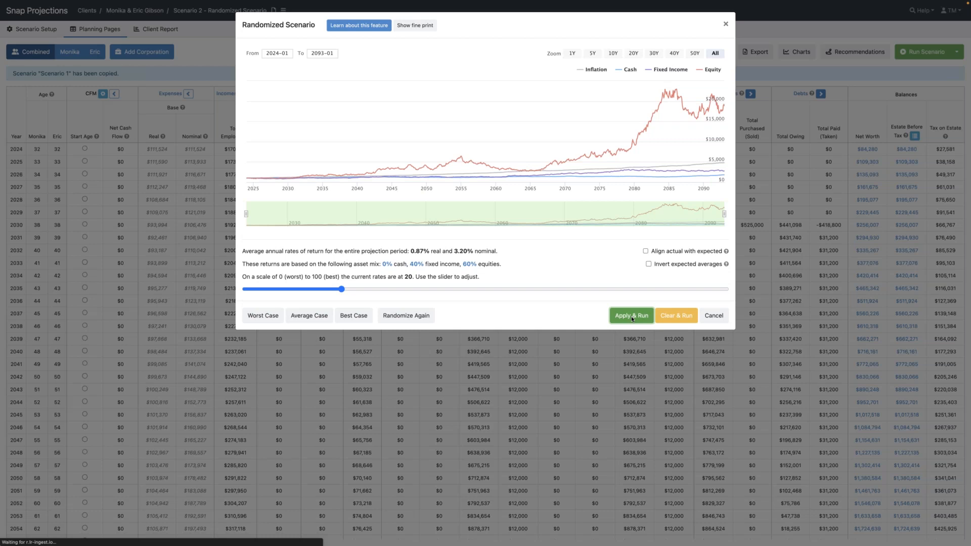
left_click(631, 317)
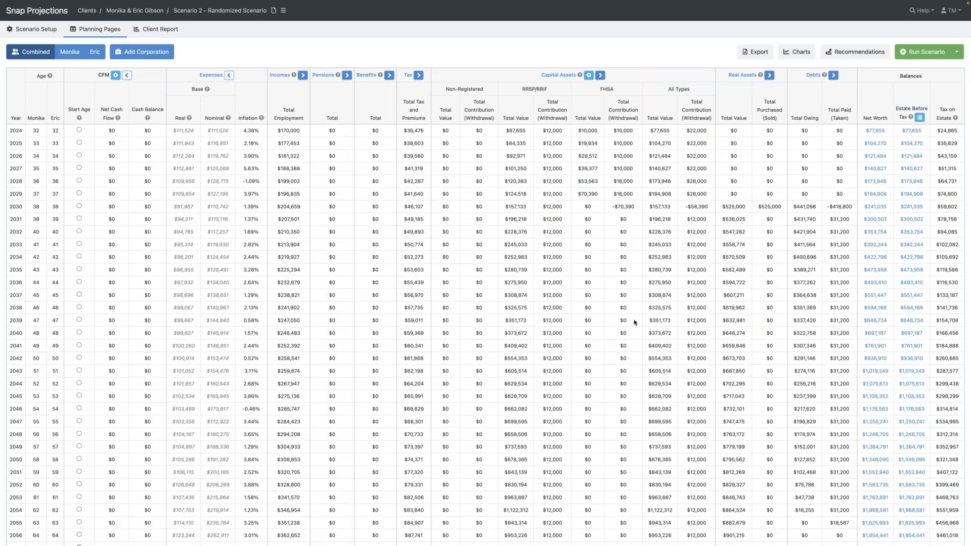
- Compare Scenario 2's estate summary with the other scenarios, focusing on combined capital assets and debts, and review the projection's final years
left_click(919, 118)
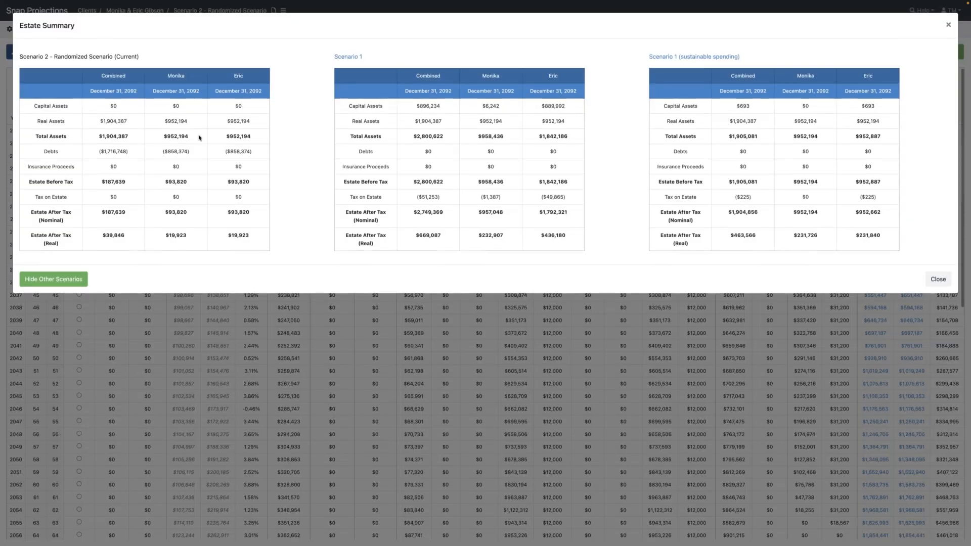
left_click_drag(110, 106, 124, 111)
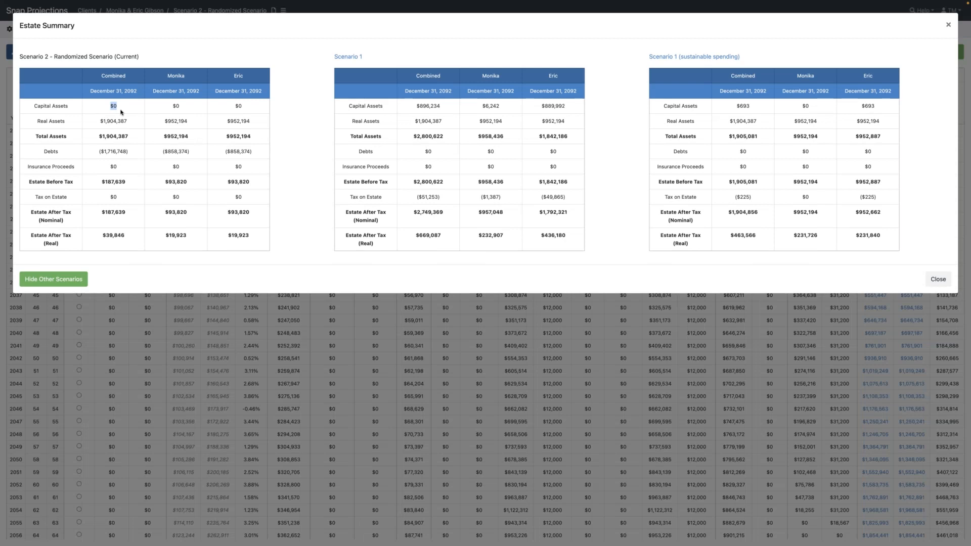
triple_click(136, 153)
left_click(933, 279)
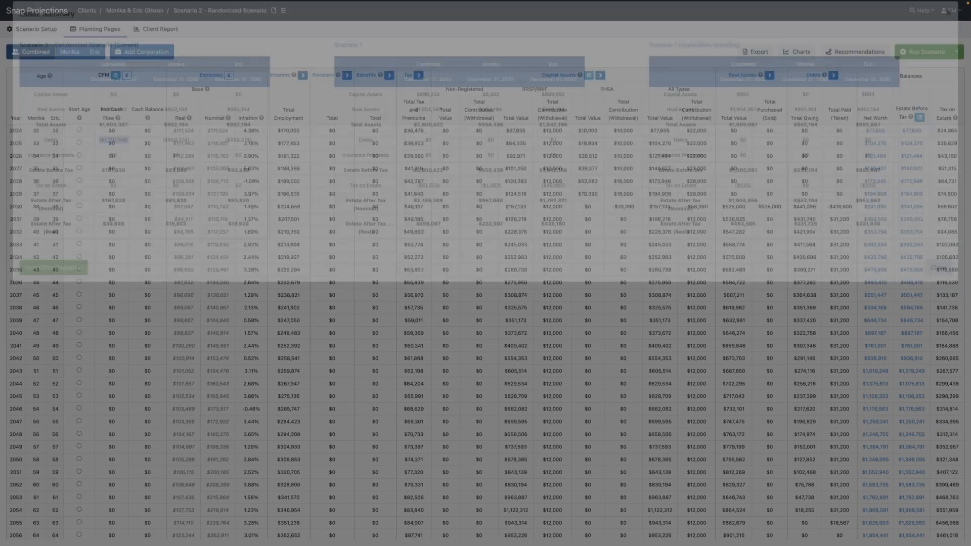
scroll(188, 232, "down", 6)
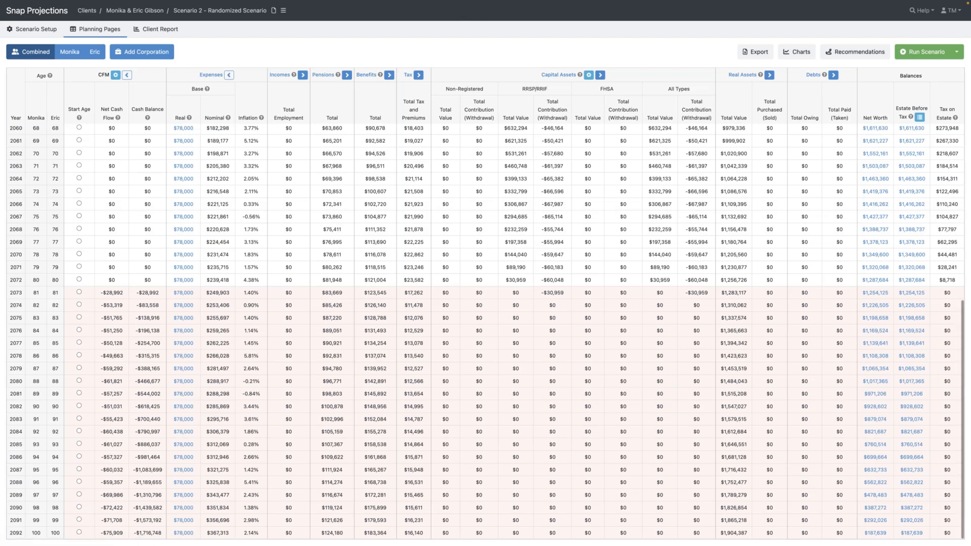
- Switch to the FHSA and Randomized Scenarios Training PDF in Preview and advance to the Stress Testing slide
left_click(26, 14)
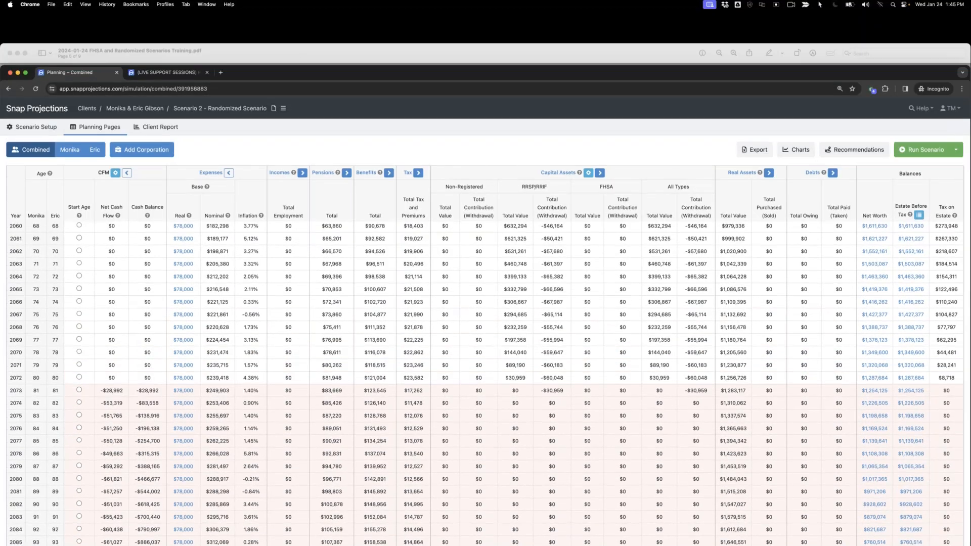
left_click_drag(257, 49, 257, 16)
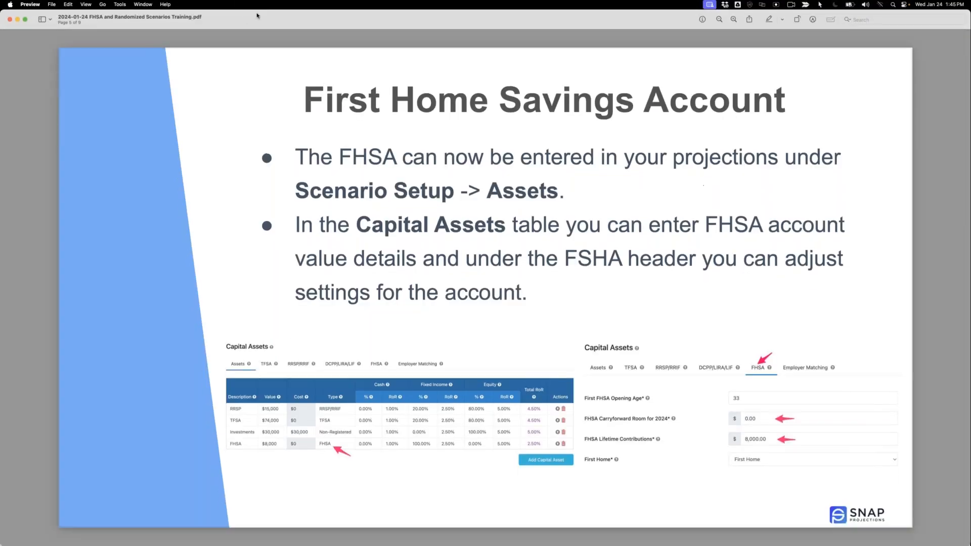
key("Right")
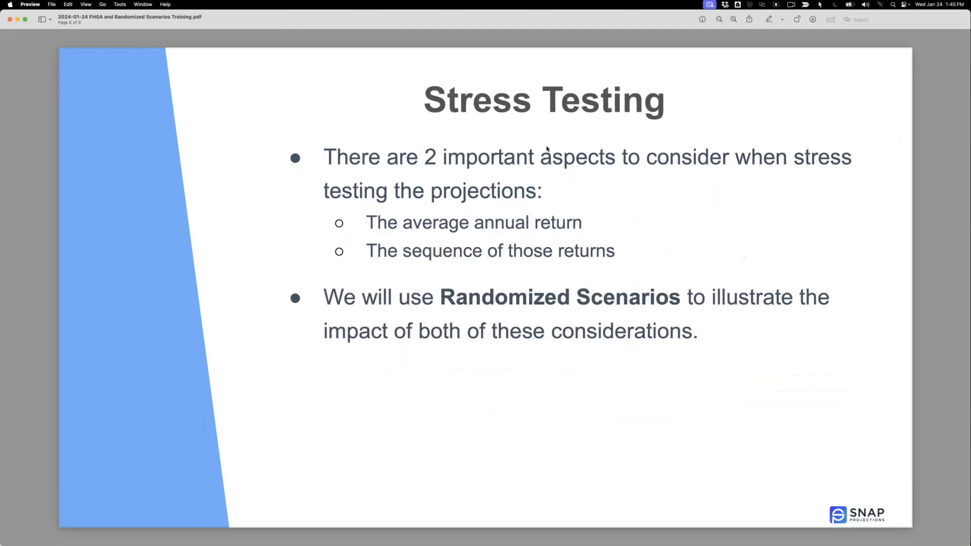